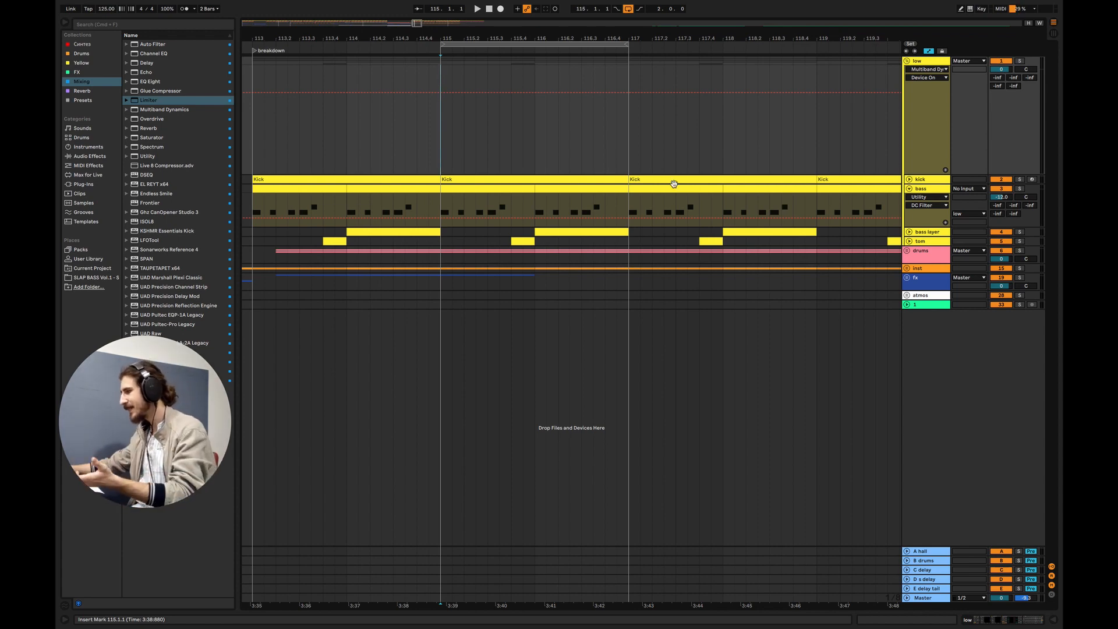
Step: Unfold the kick track, place the start at bar 115, solo the low group and play the loop
click(910, 179)
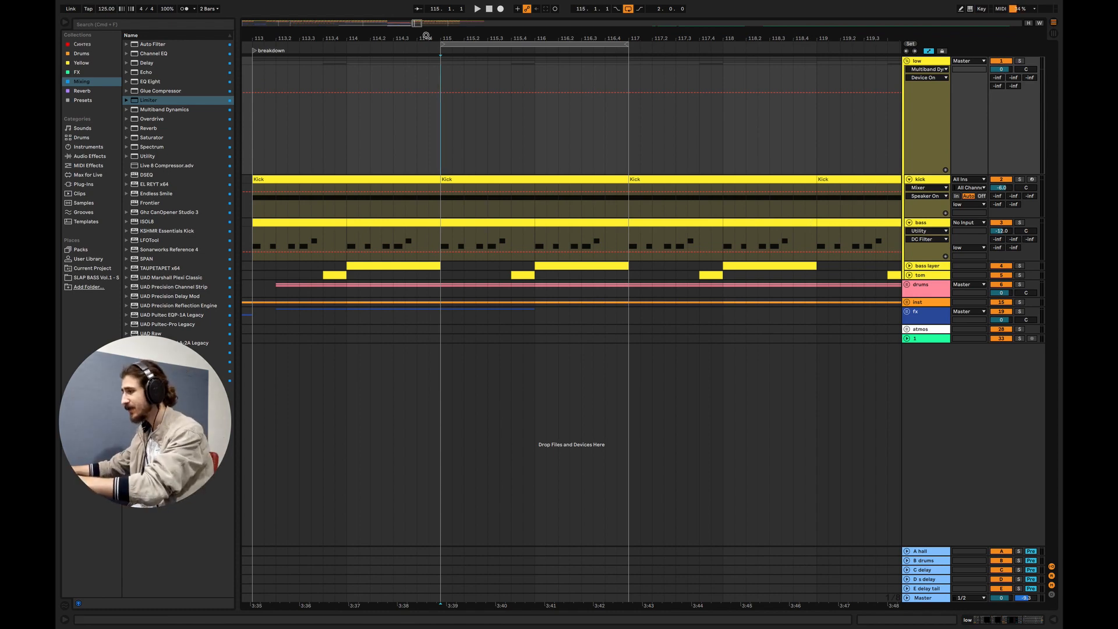
drag(418, 24, 418, 52)
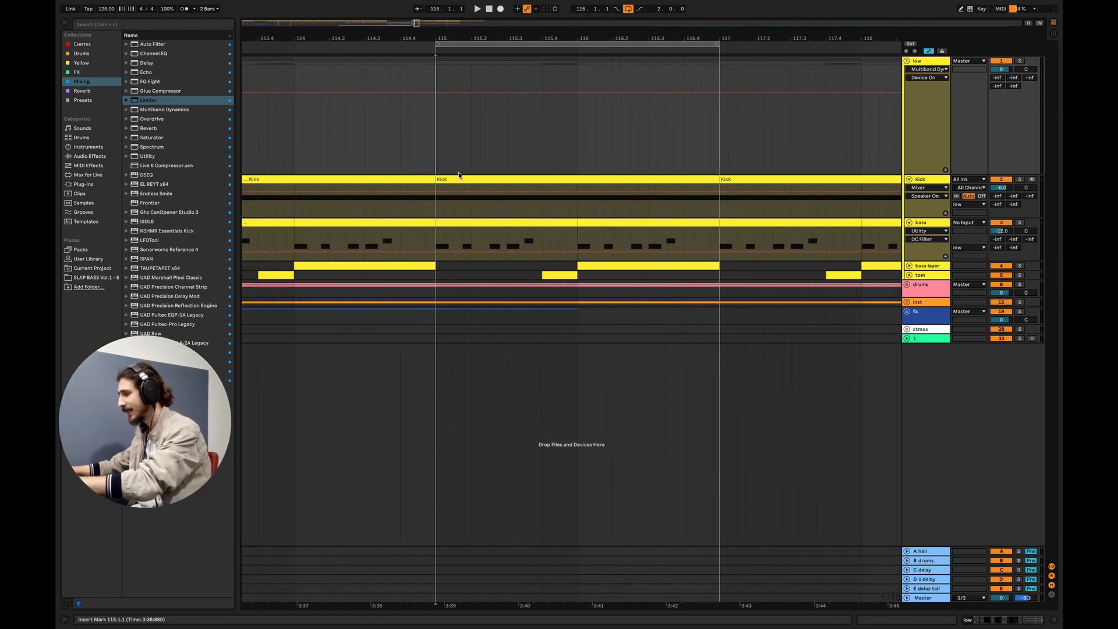
click(441, 213)
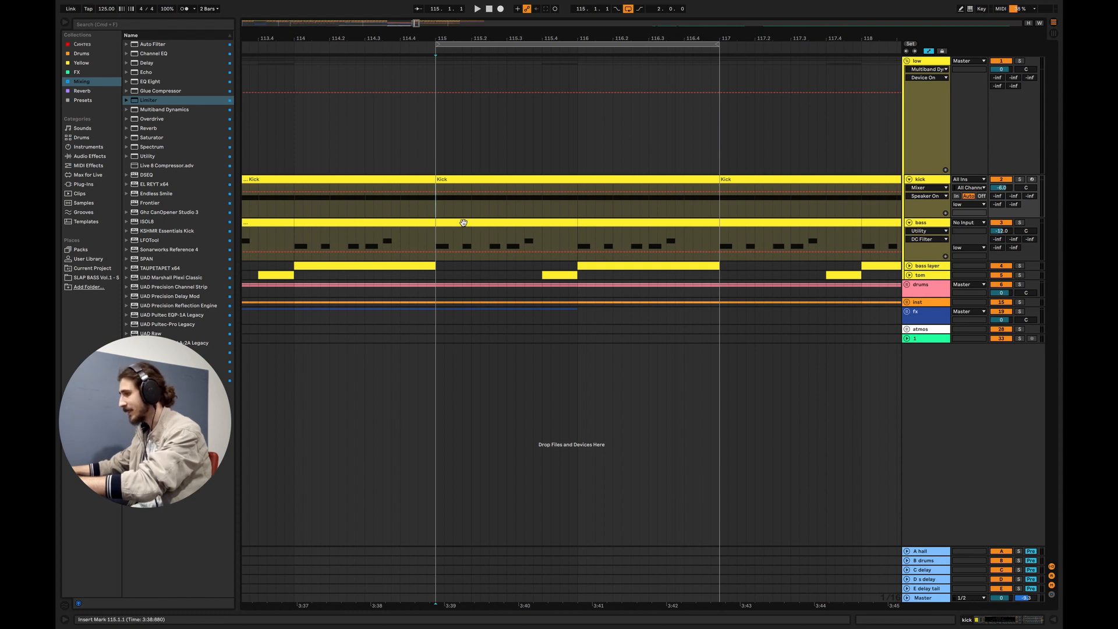
click(1019, 61)
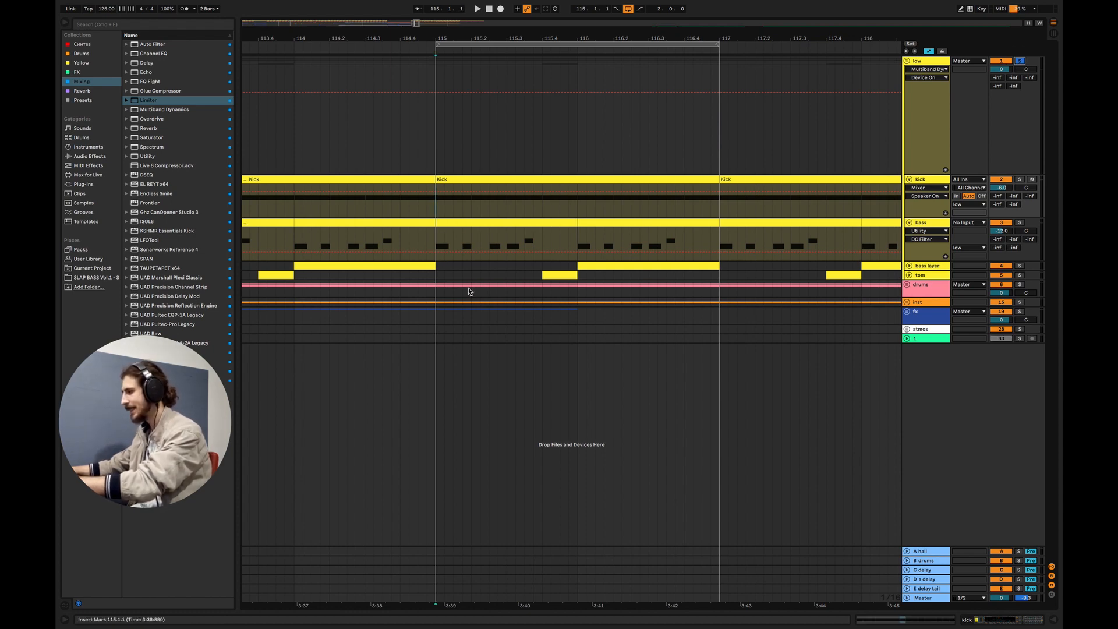
key(space)
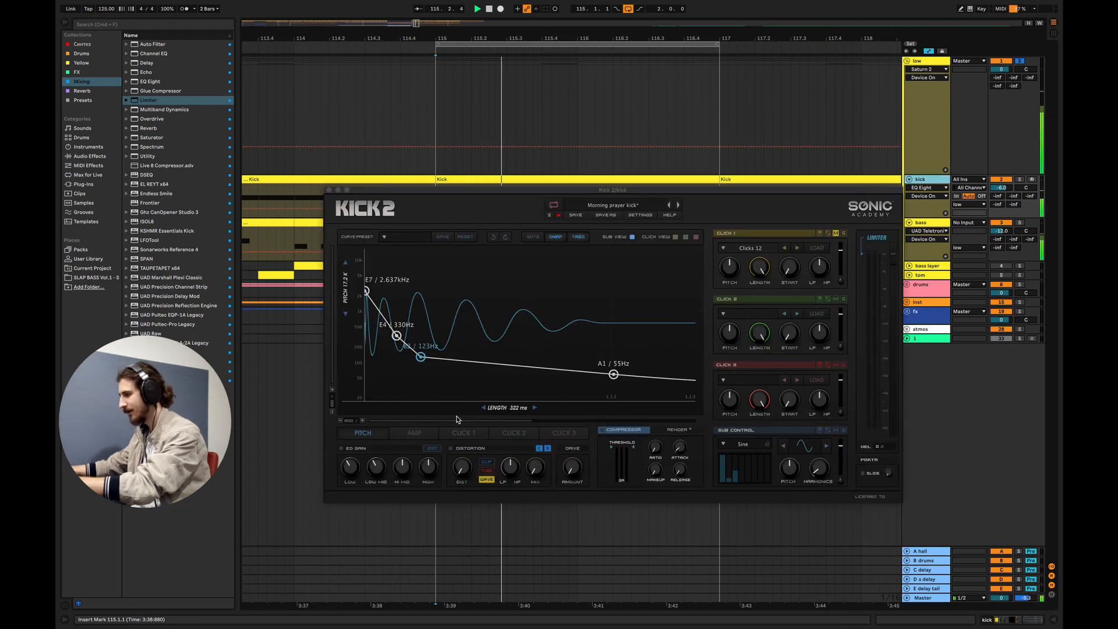
Step: Try an extra point at F3 / 175 Hz on the Kick 2 pitch envelope and undo it
double_click(510, 378)
drag(510, 379, 487, 350)
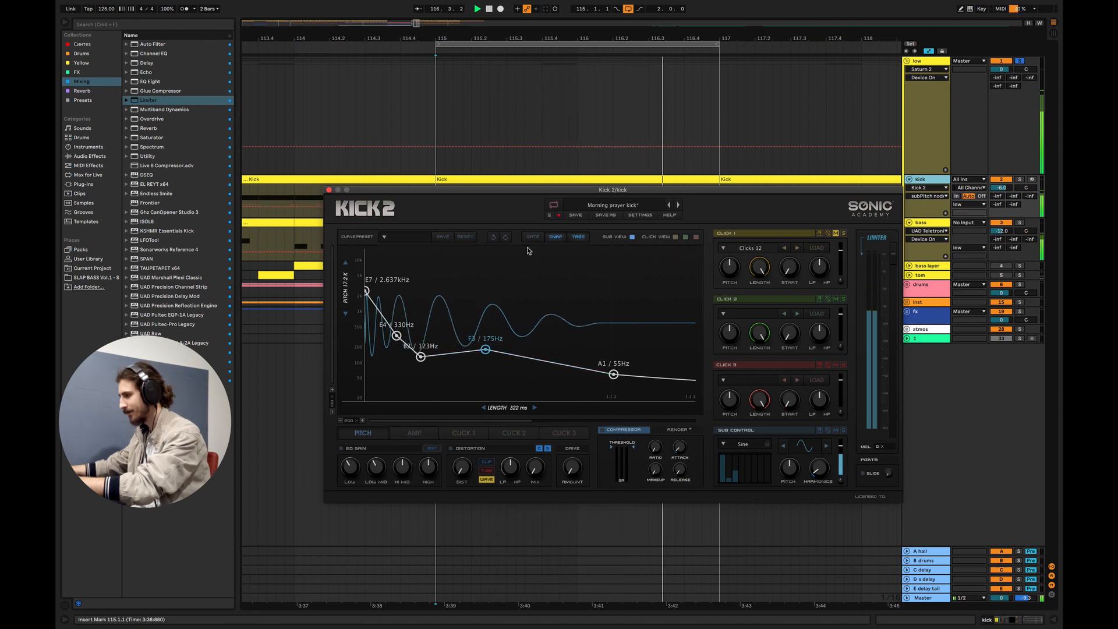
click(340, 420)
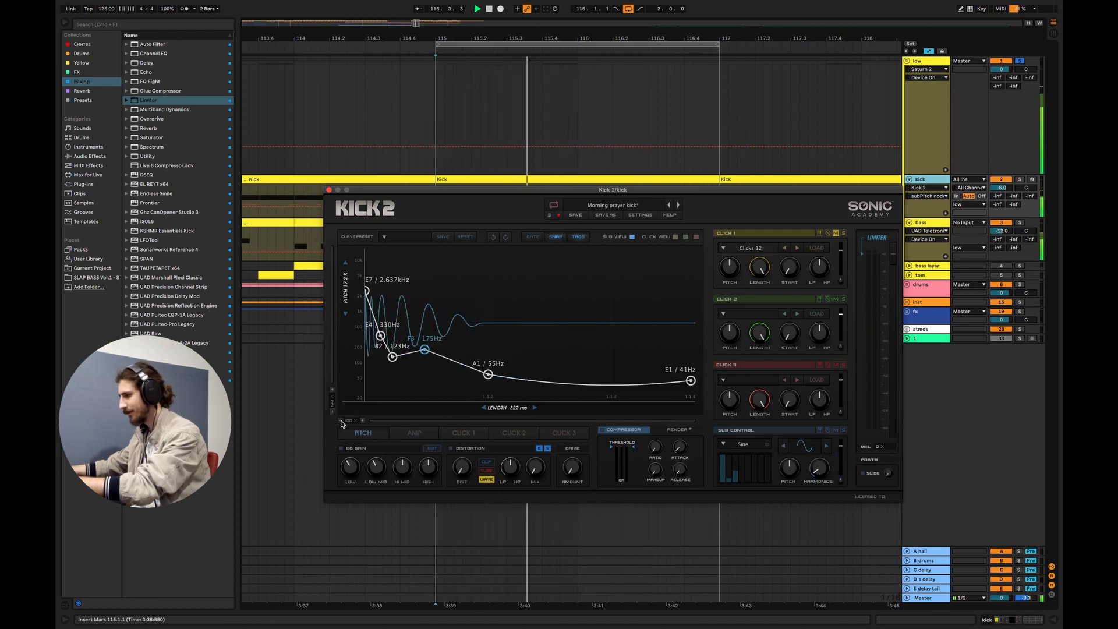
click(493, 237)
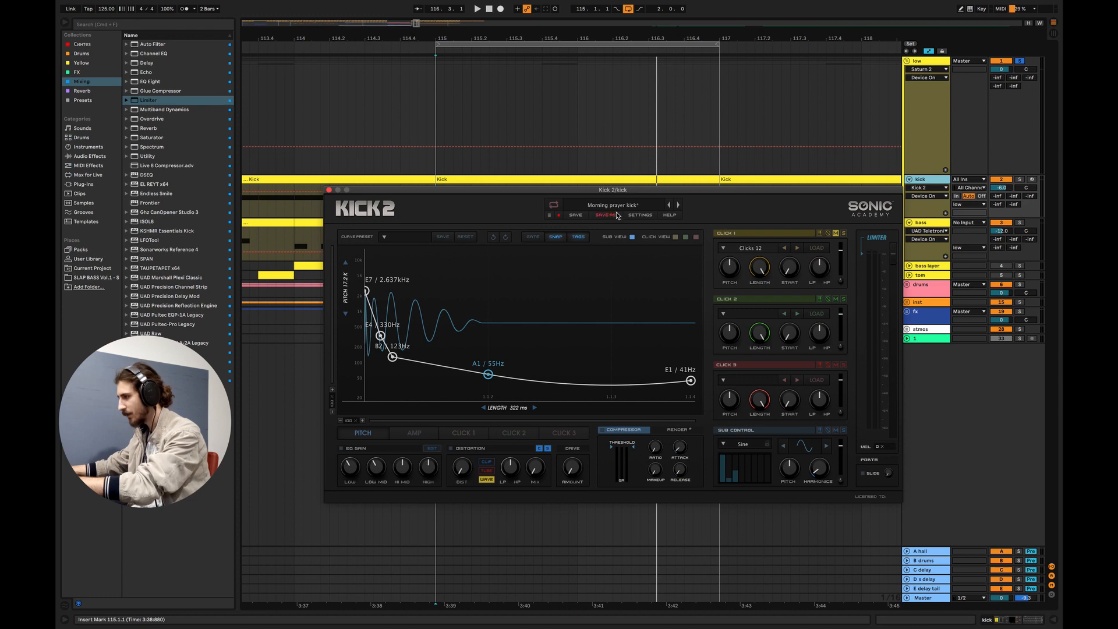
Step: Undo the last pitch point change, play the loop, and move that pitch envelope point to A1 / 55 Hz
click(496, 237)
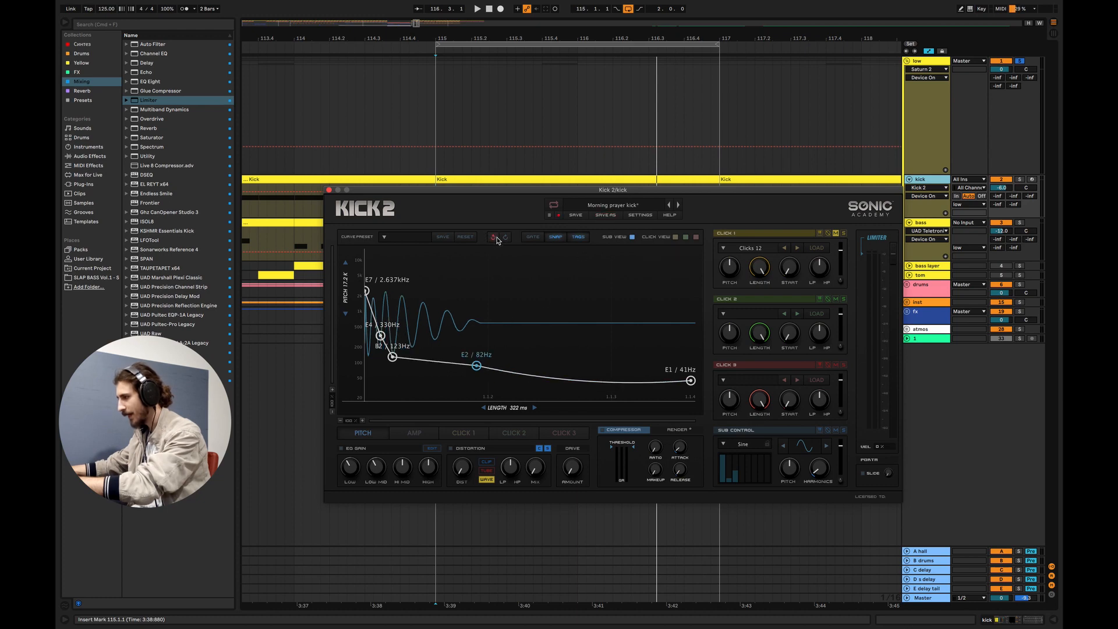
key(space)
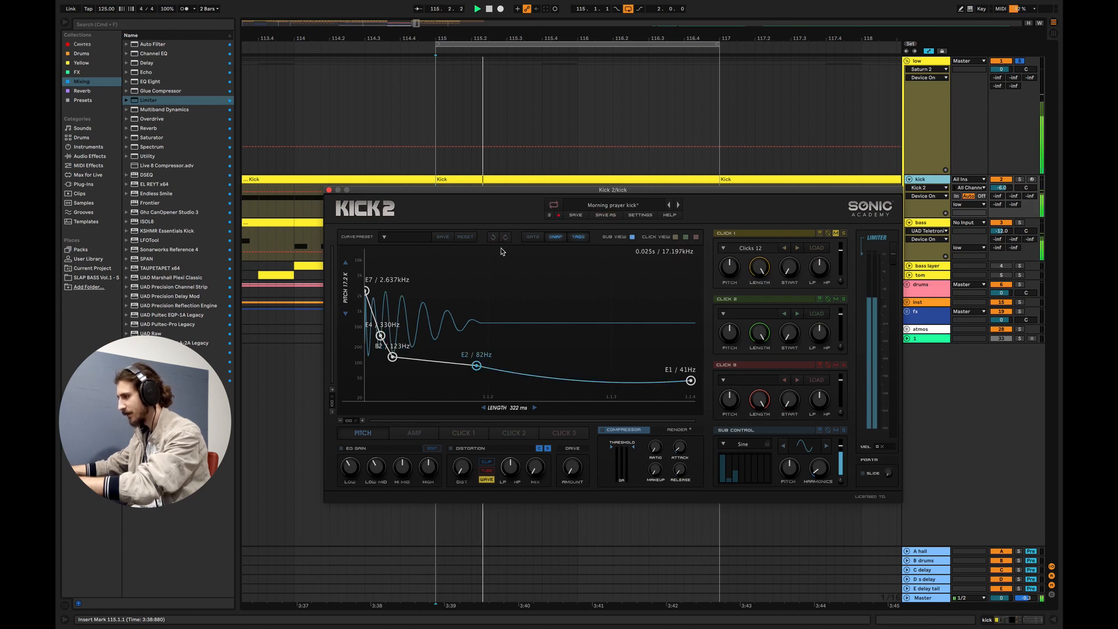
drag(476, 368, 491, 379)
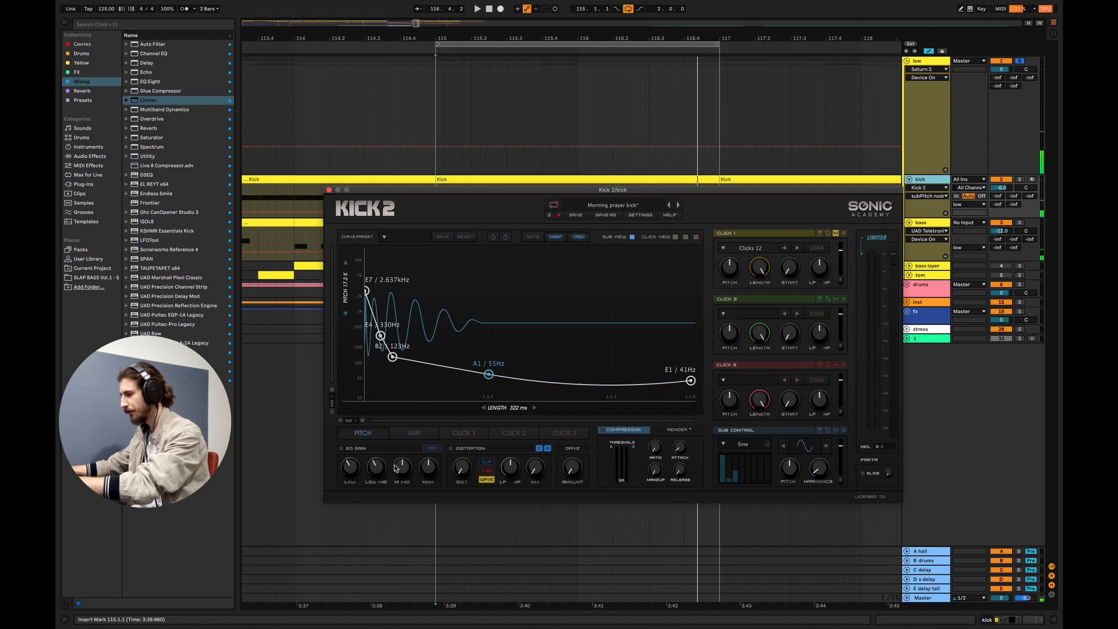
Step: Examine the Kick 2 amplitude envelope, hide the plug-in window and check the kick track's device chain
click(417, 434)
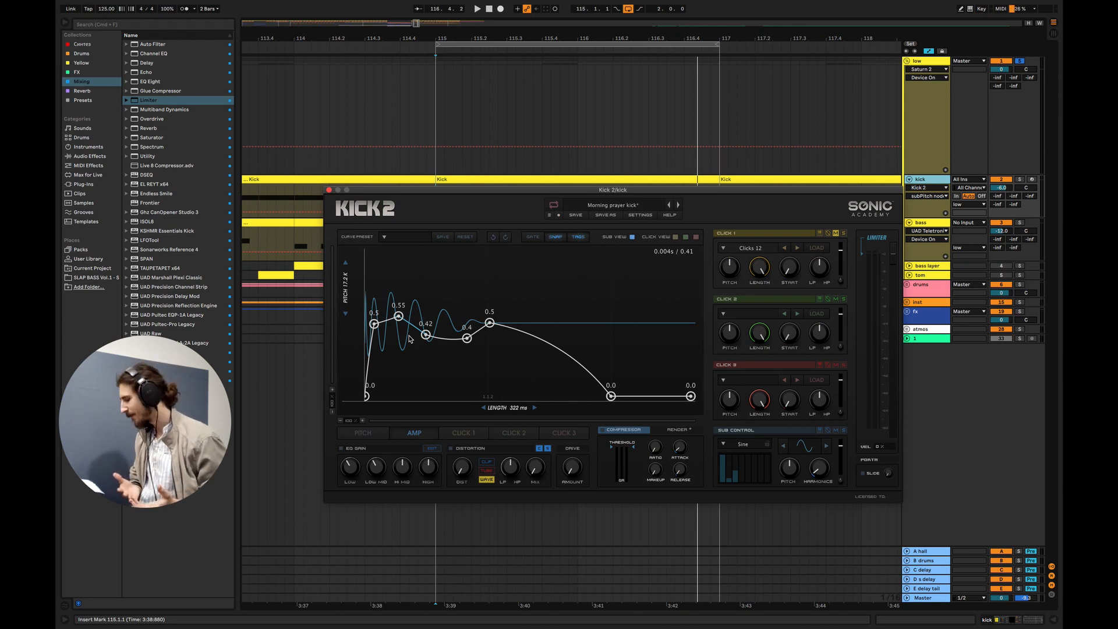
key(super+alt+p)
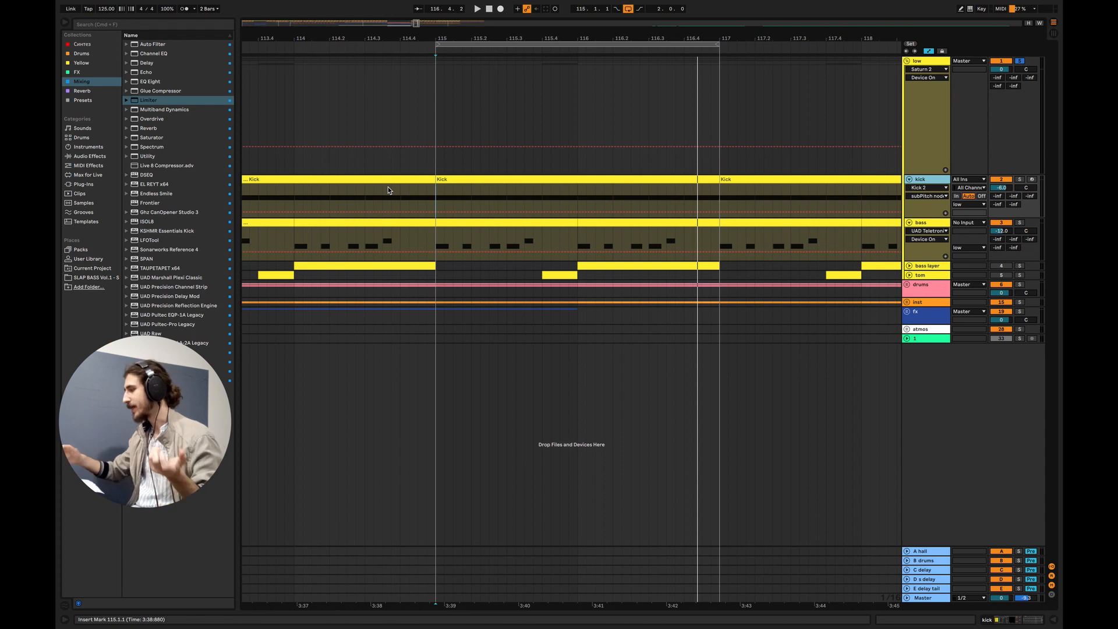
double_click(931, 180)
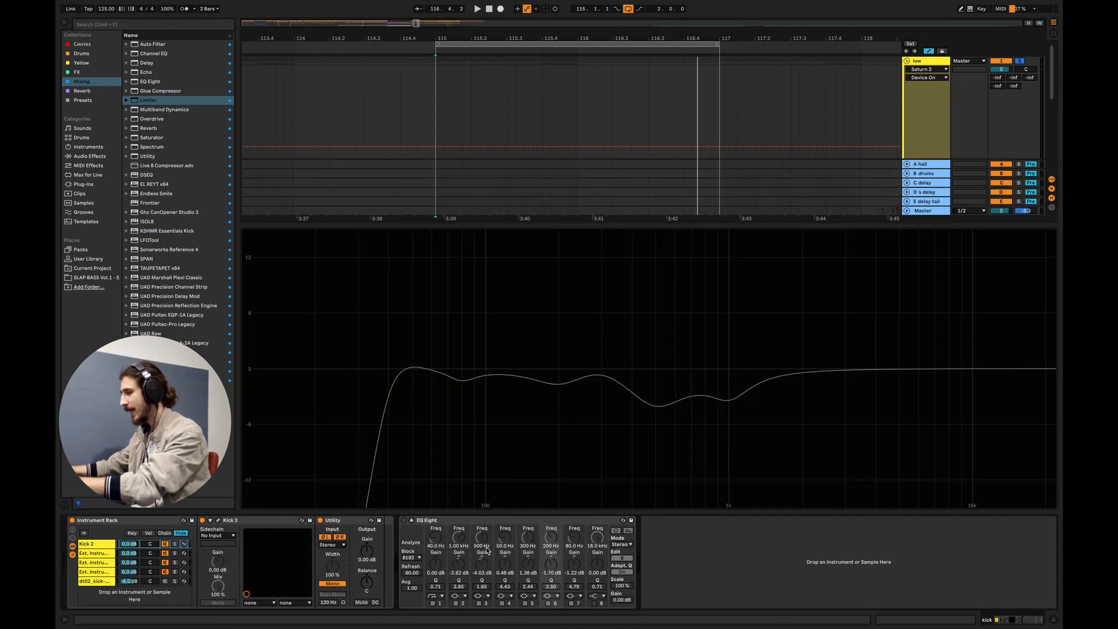
click(1054, 621)
Step: Open the LFOTool on the bass track to examine its volume ducking curve, and hide the device chain
double_click(933, 233)
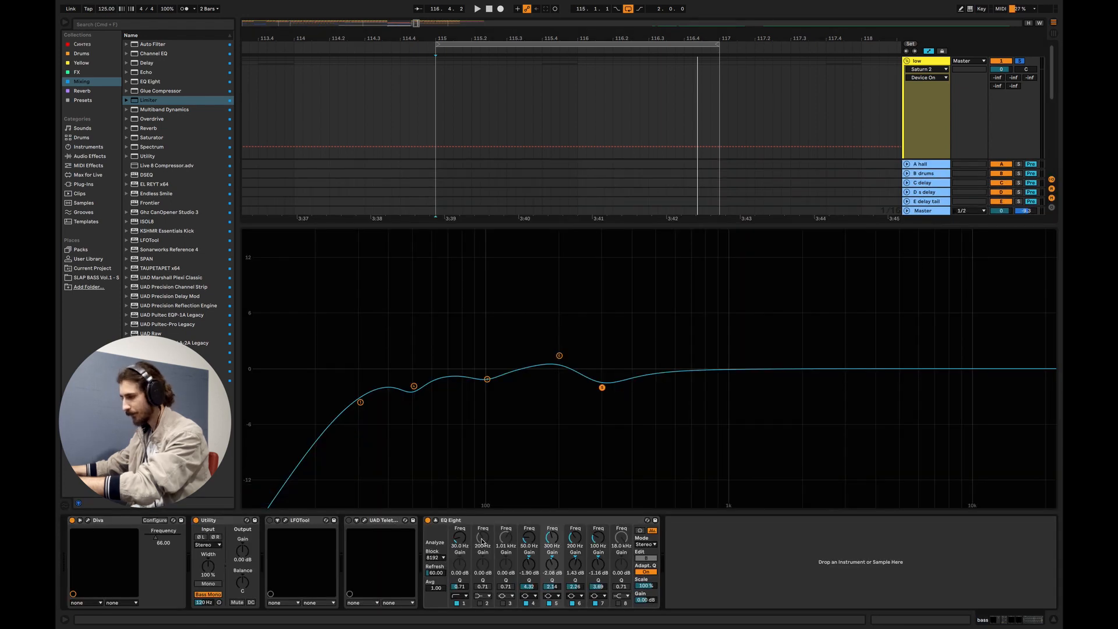
click(285, 520)
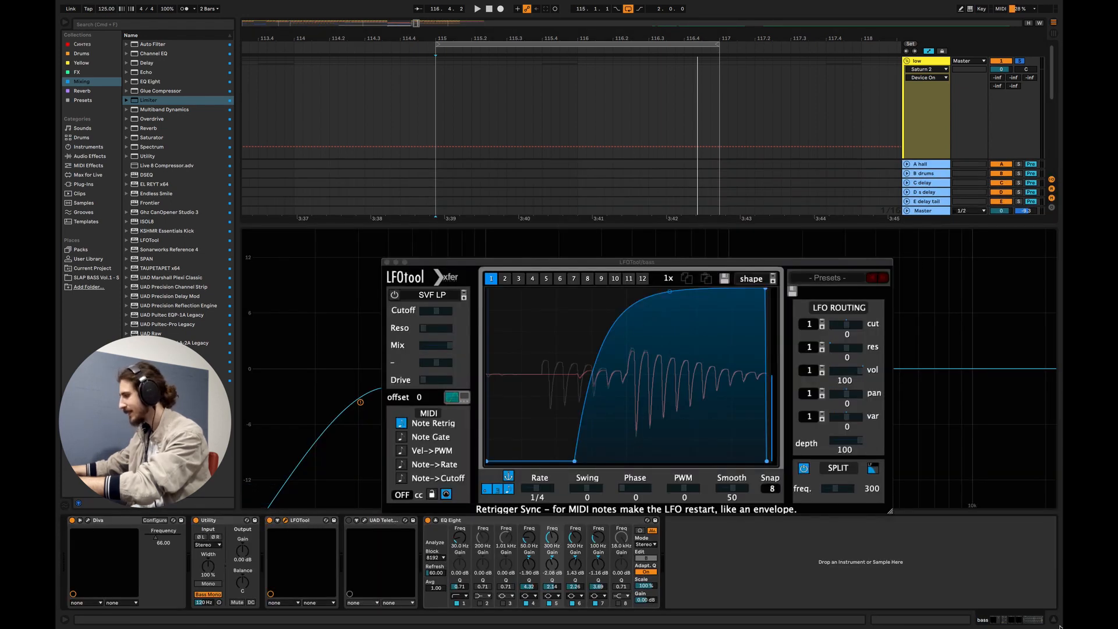
click(1055, 621)
Step: Add LFOTool at the end of the kick track's chain and play the loop with its waveform display on
double_click(926, 183)
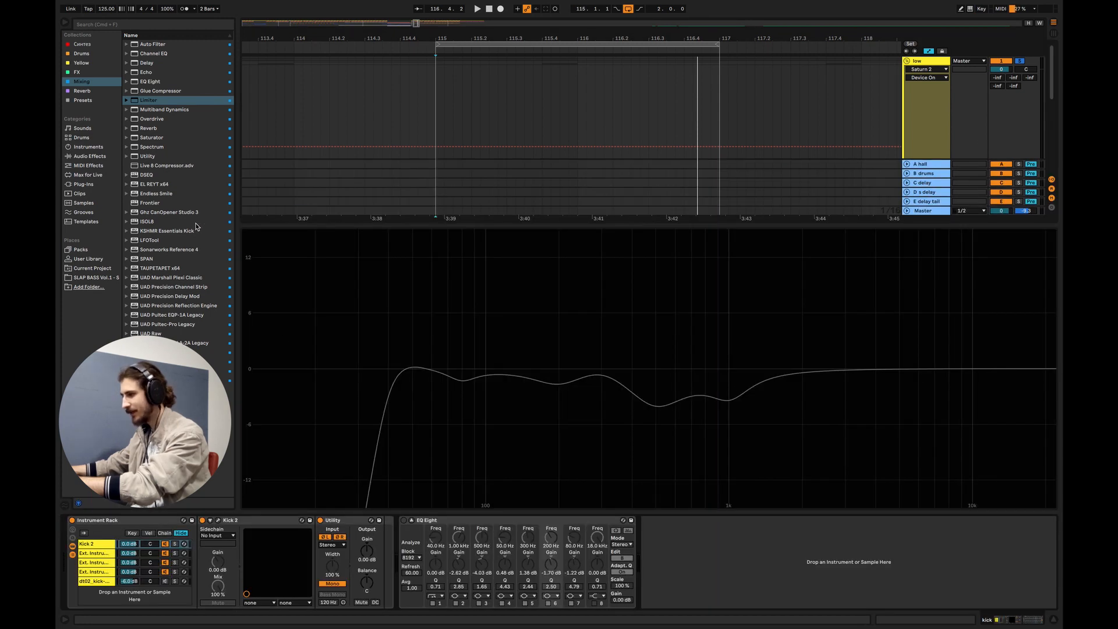
click(159, 241)
key(Return)
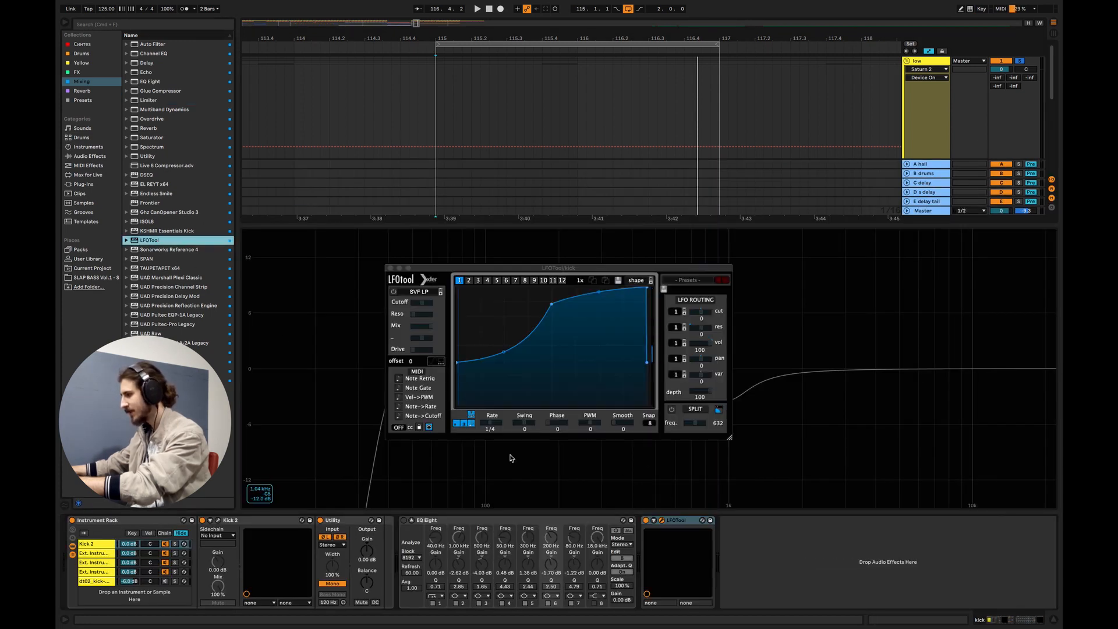
click(435, 361)
key(space)
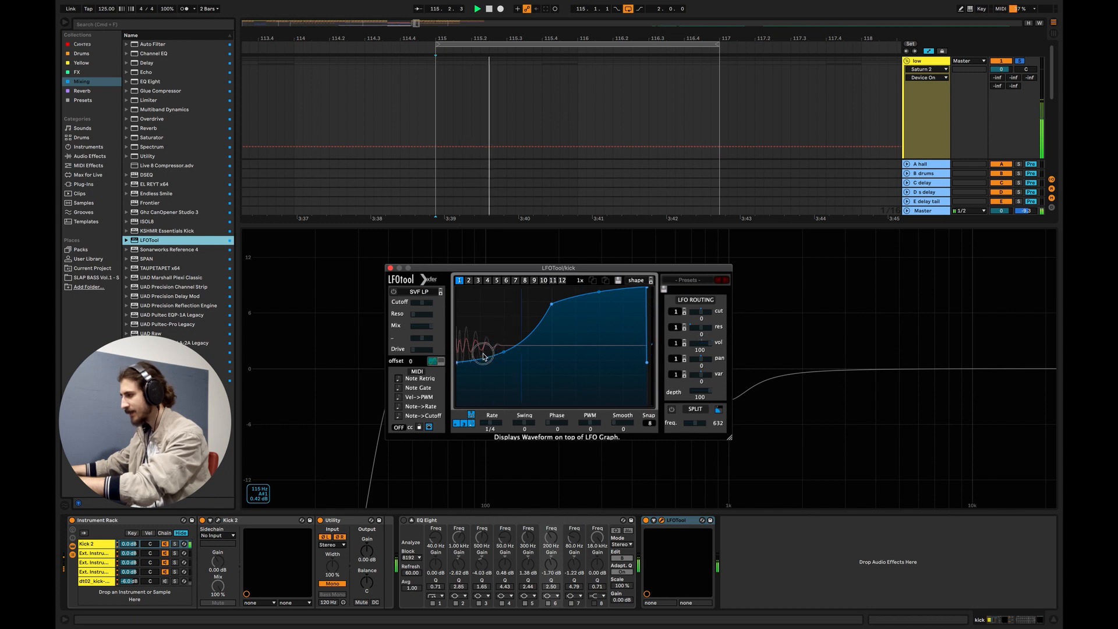
key(space)
Step: Remove the LFOTool from the kick track's device chain and hide the chain
key(super+alt+p)
key(super+alt+l)
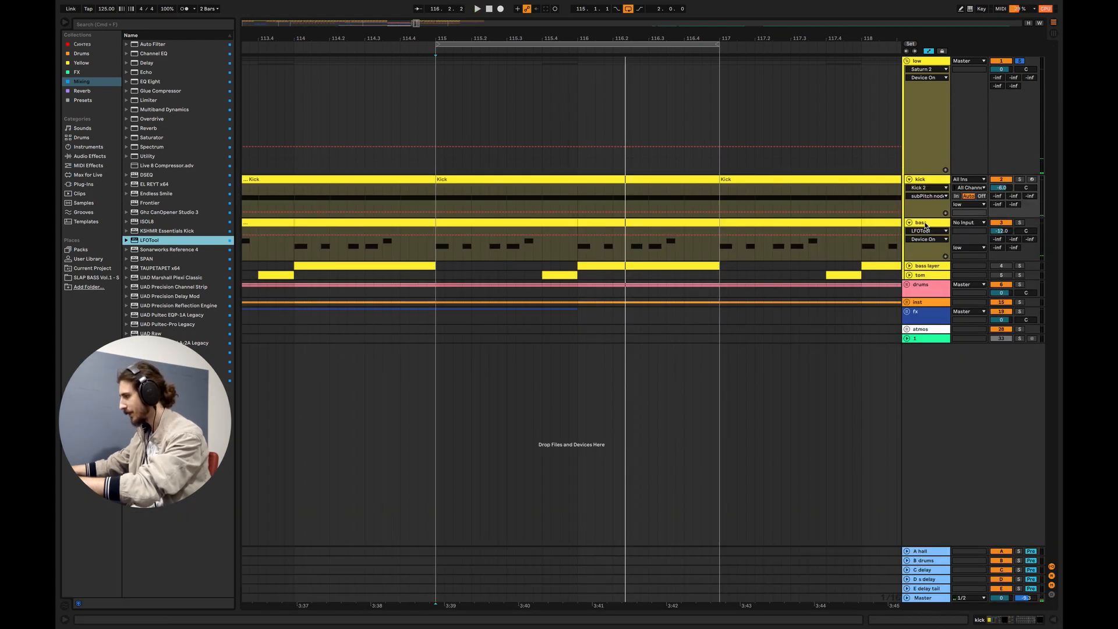
double_click(924, 181)
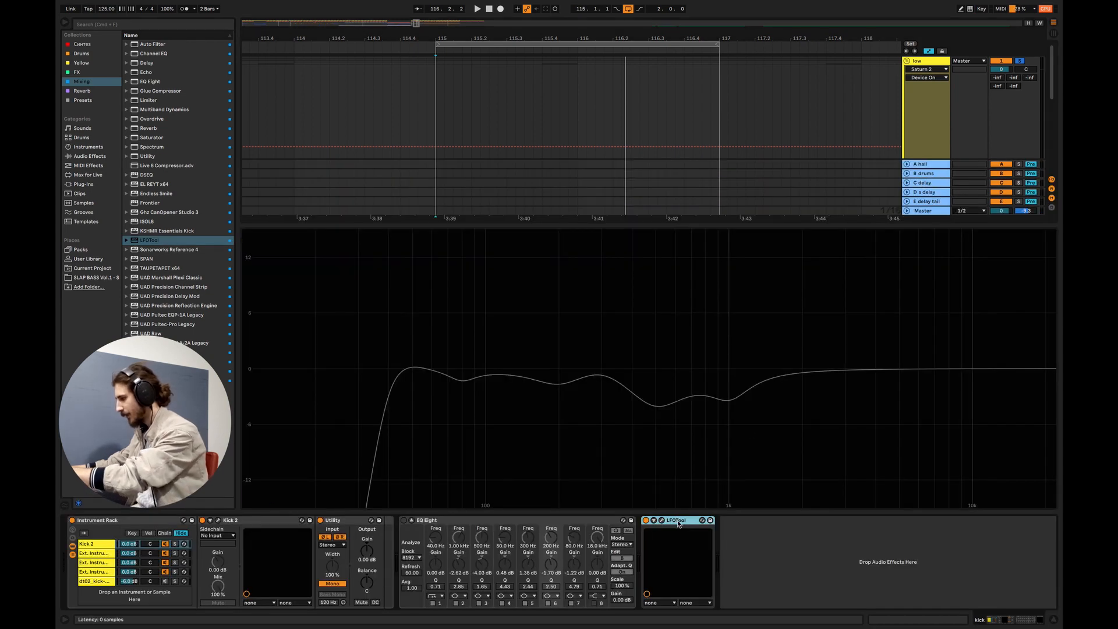
key(super+alt+l)
Step: Move the start of the rise in the bass LFOTool curve slightly earlier, play the loop and close the plug-in
double_click(921, 227)
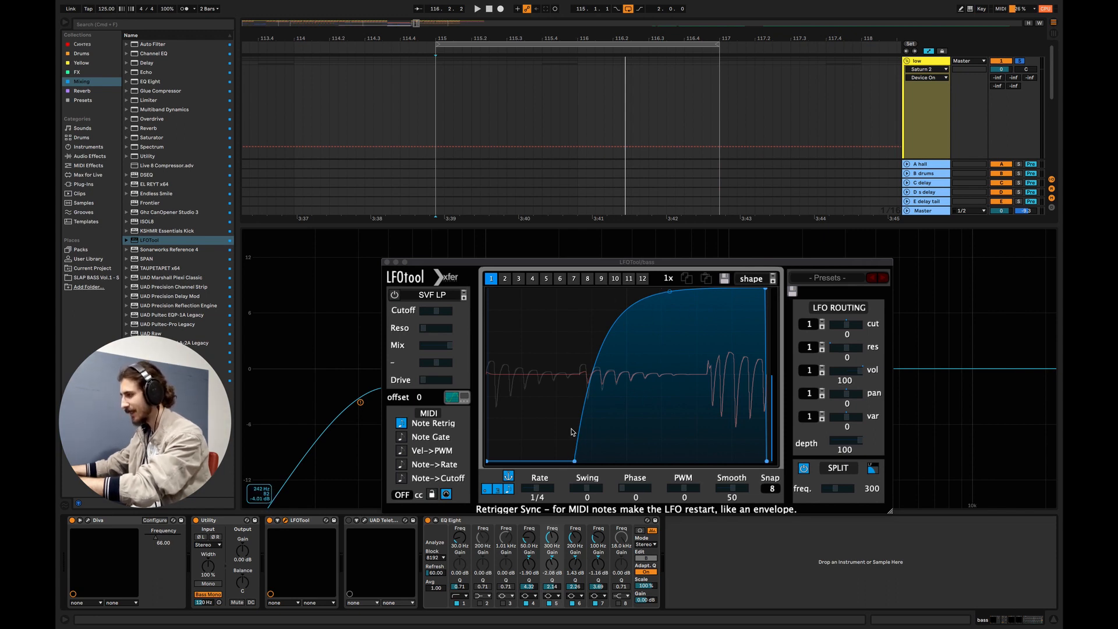
drag(574, 461, 555, 478)
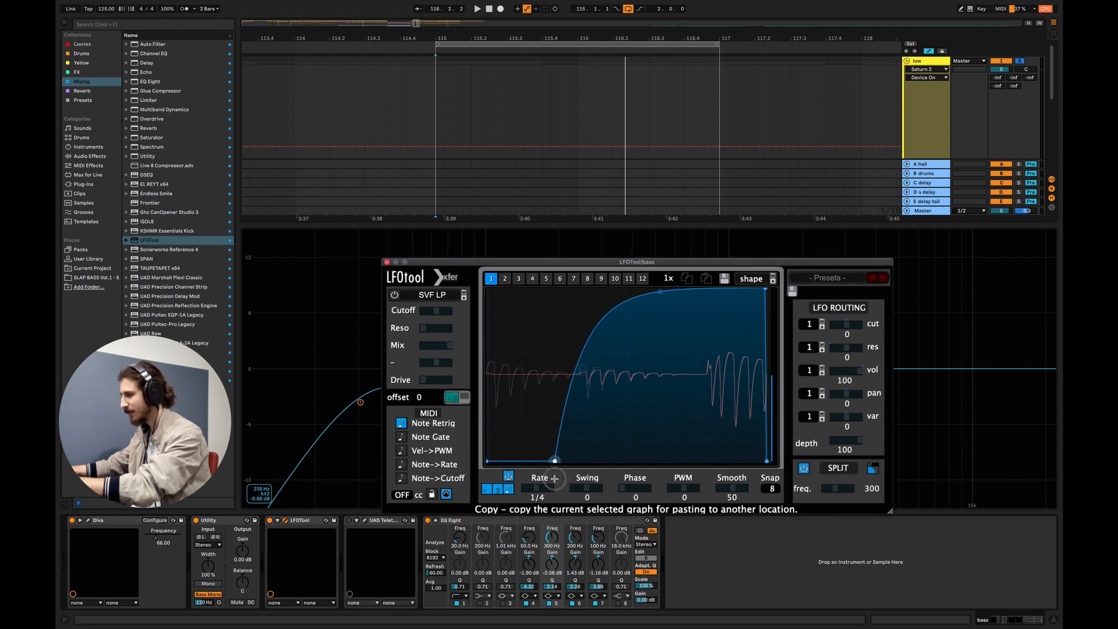
key(space)
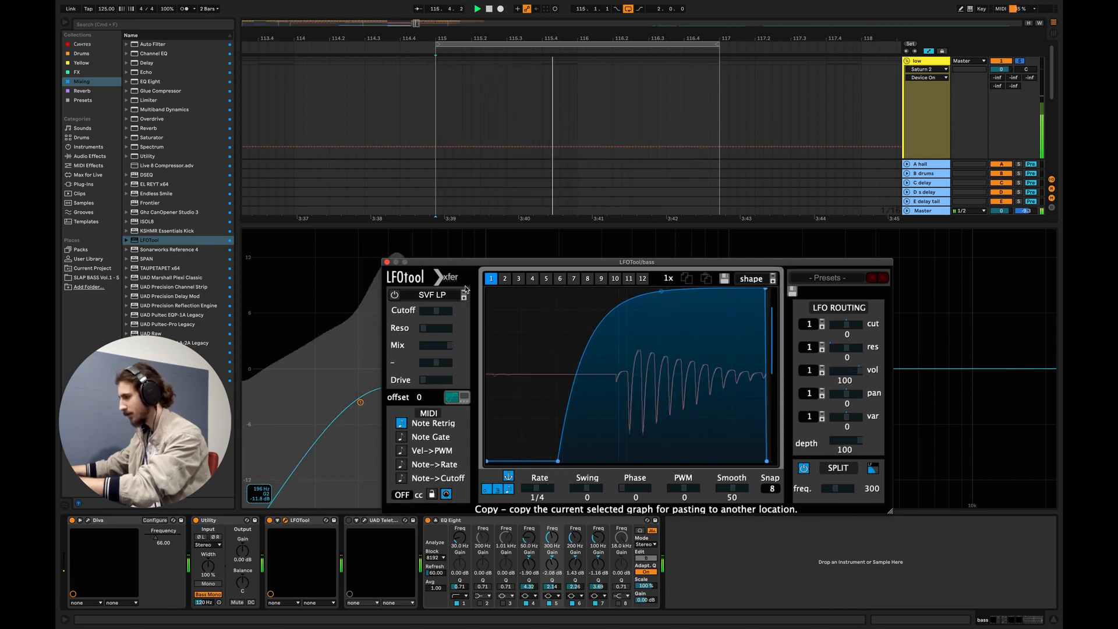
click(387, 262)
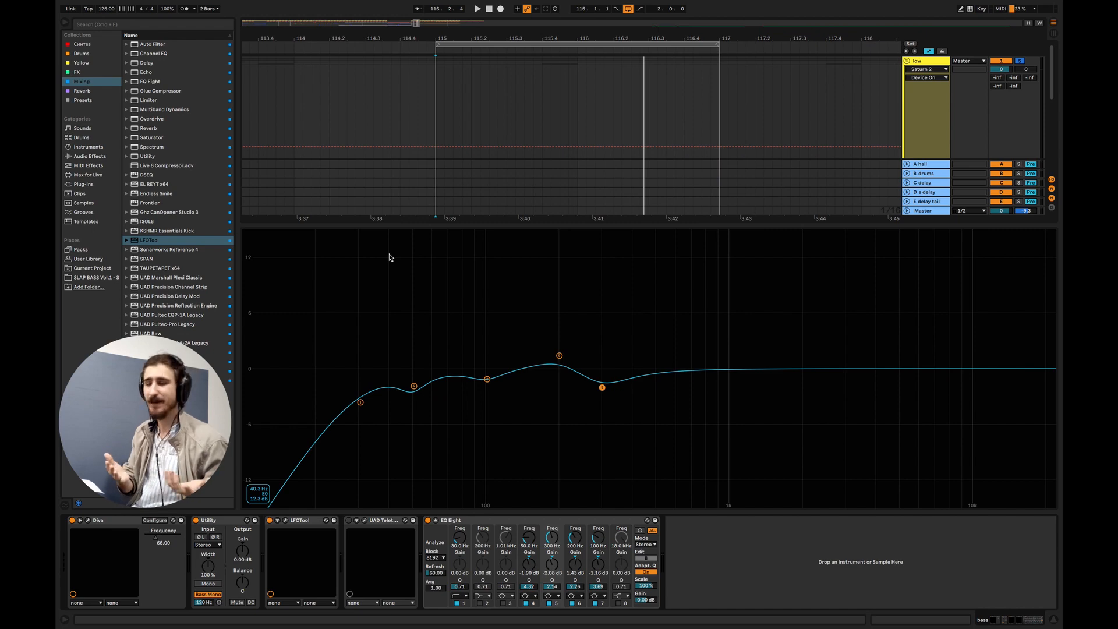
Step: Set the Kick 2 length on the kick track to 645 ms and play the loop to hear it
click(1053, 620)
double_click(937, 180)
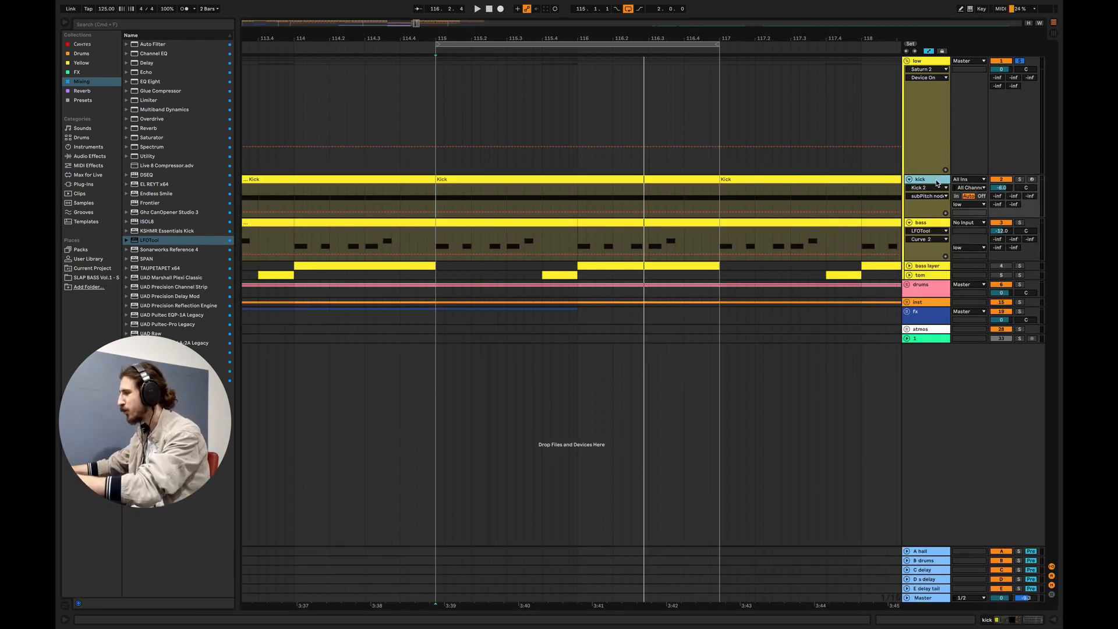
click(218, 520)
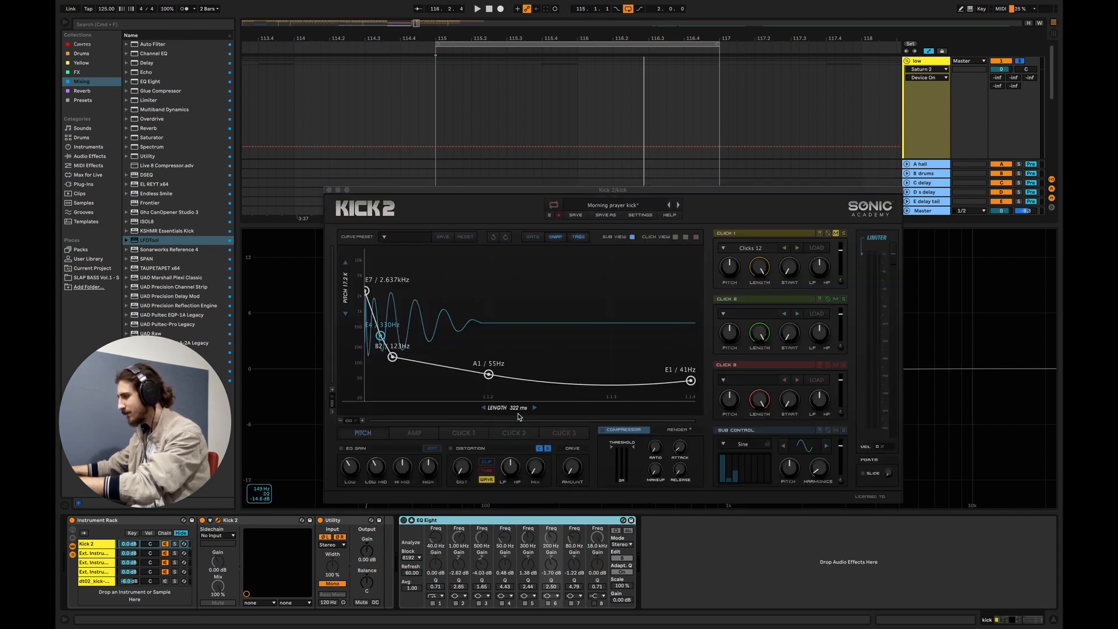
drag(512, 407, 529, 407)
key(space)
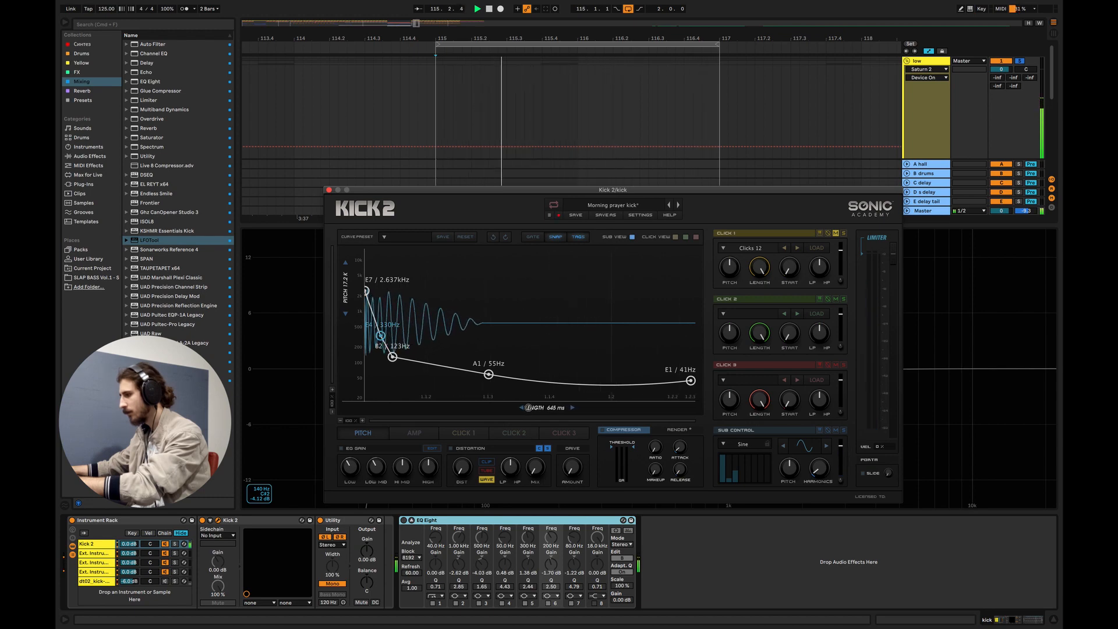
key(space)
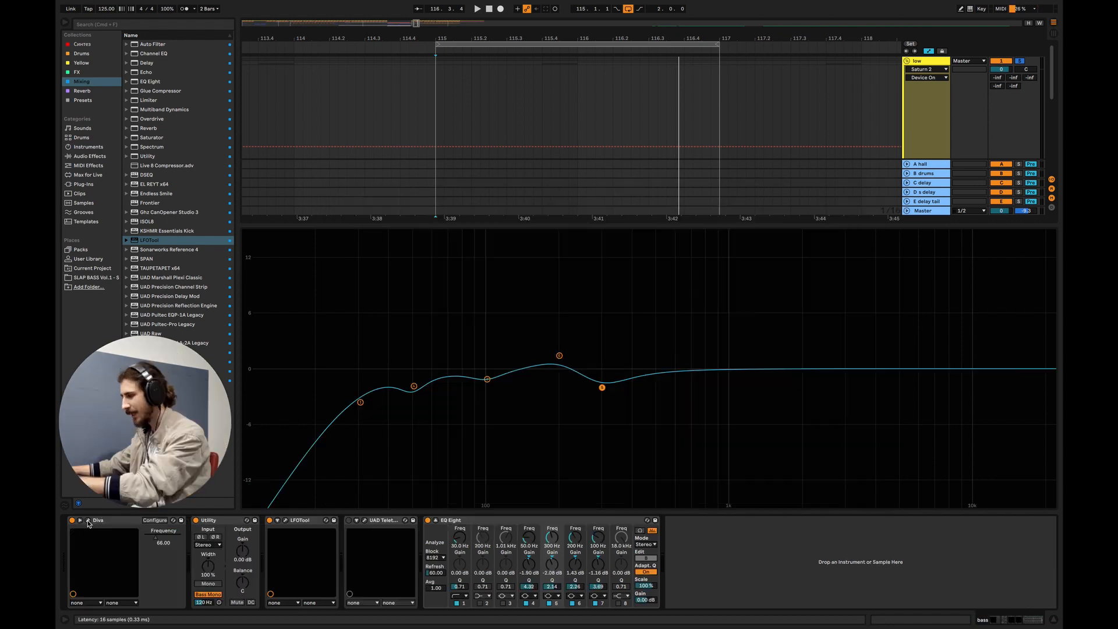
Step: Set Diva's filter cutoff to 57 and envelope 1 decay to 34 on the bass while the loop plays
click(88, 520)
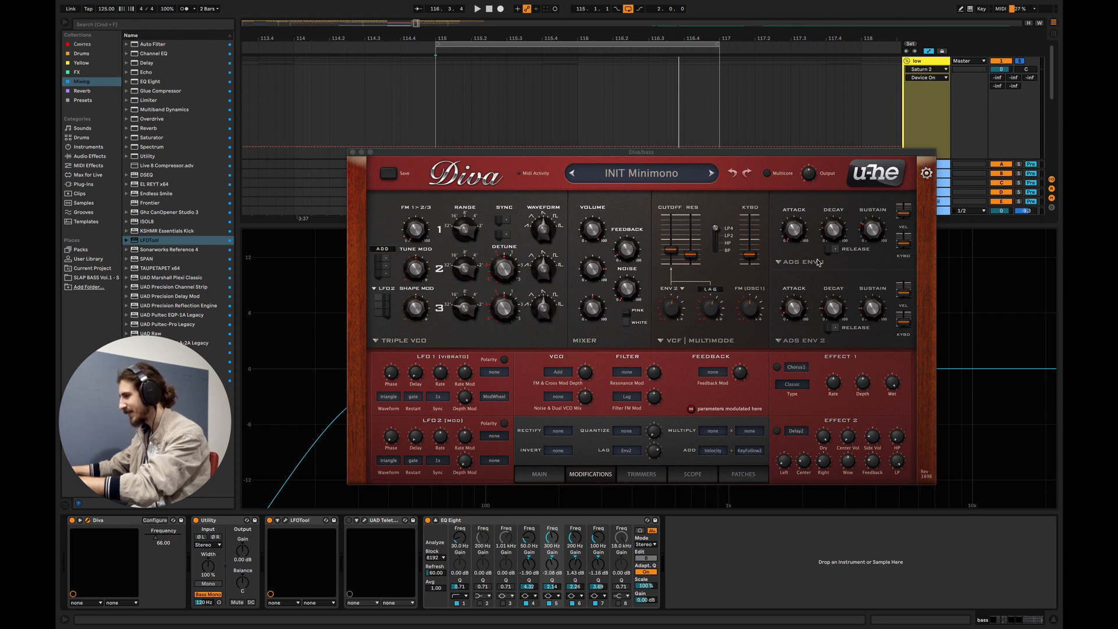
key(space)
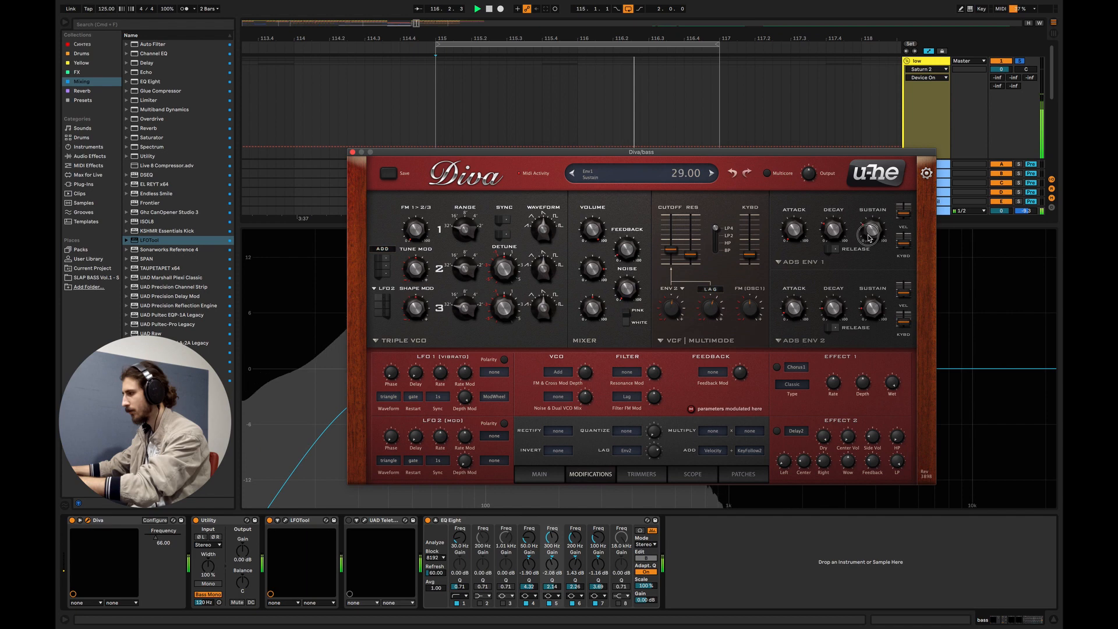
drag(671, 251, 672, 260)
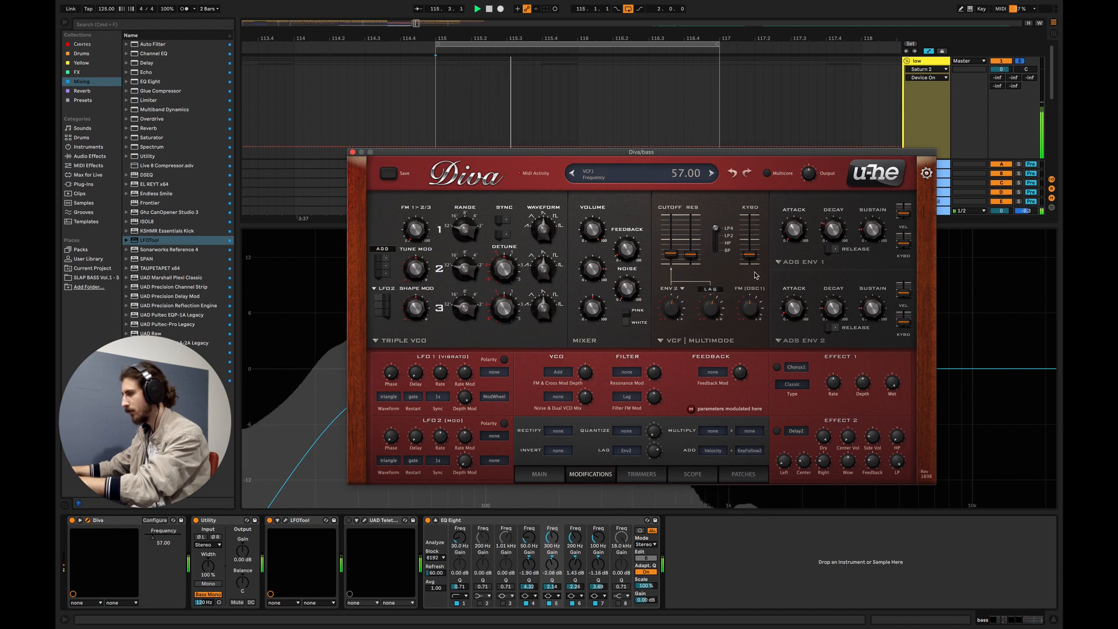
drag(834, 233, 835, 231)
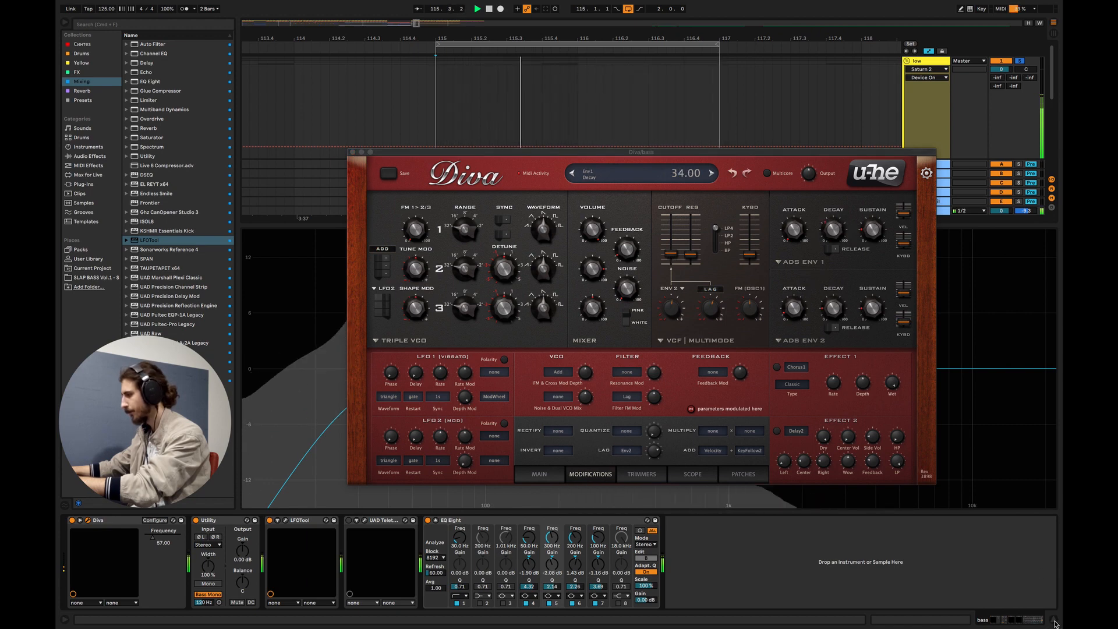
click(1047, 619)
key(space)
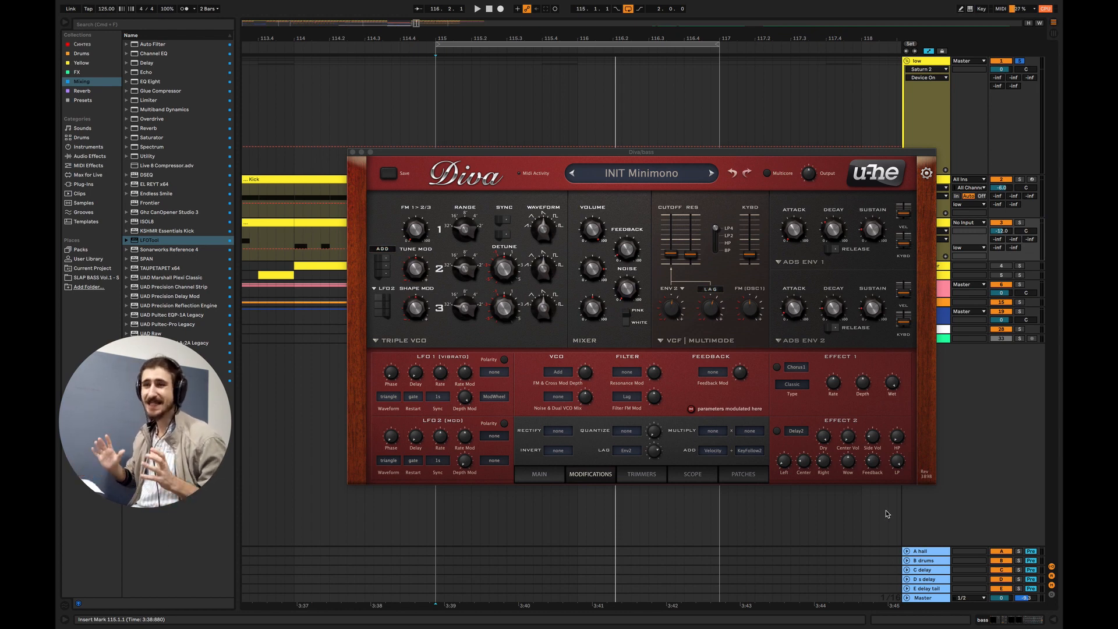
Step: Turn on the Auto Filter on the Master track and set its filter frequency to 120 Hz
double_click(930, 594)
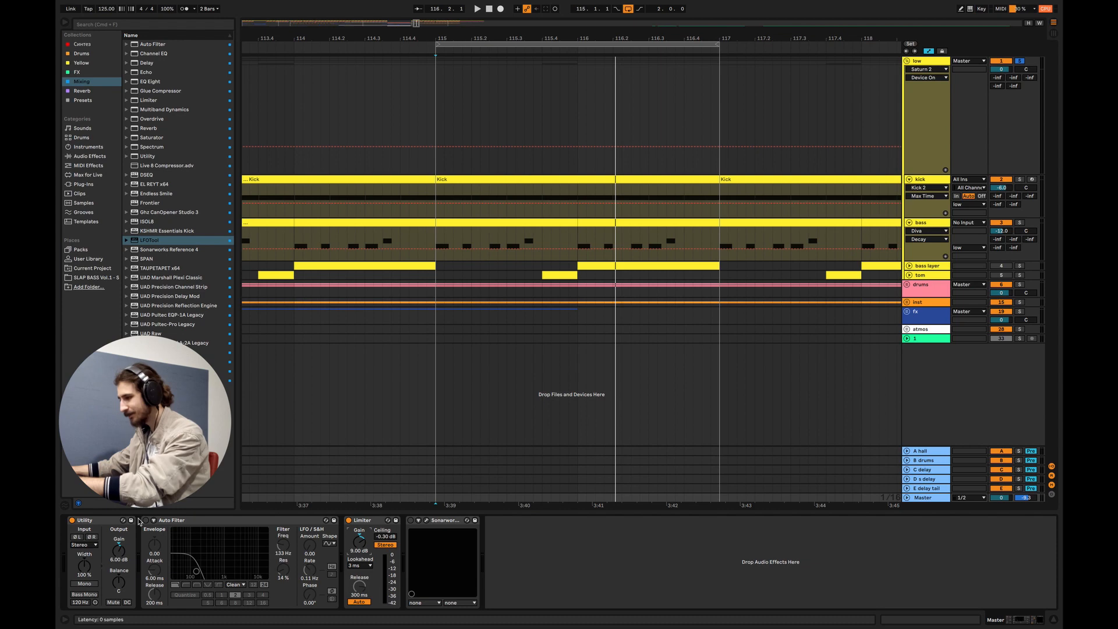
click(146, 520)
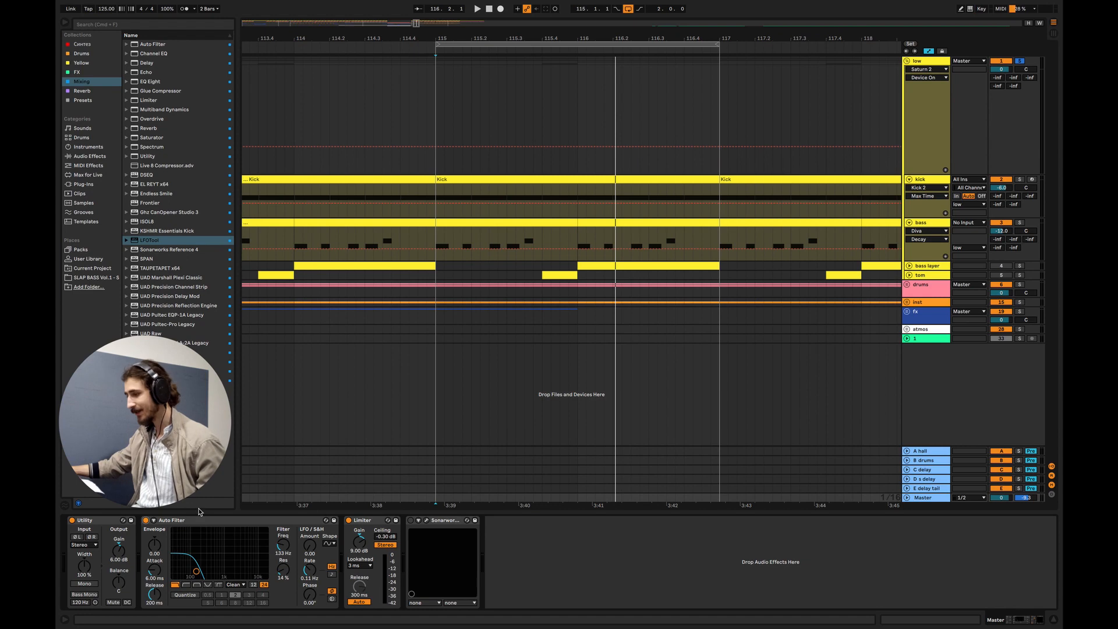
click(201, 545)
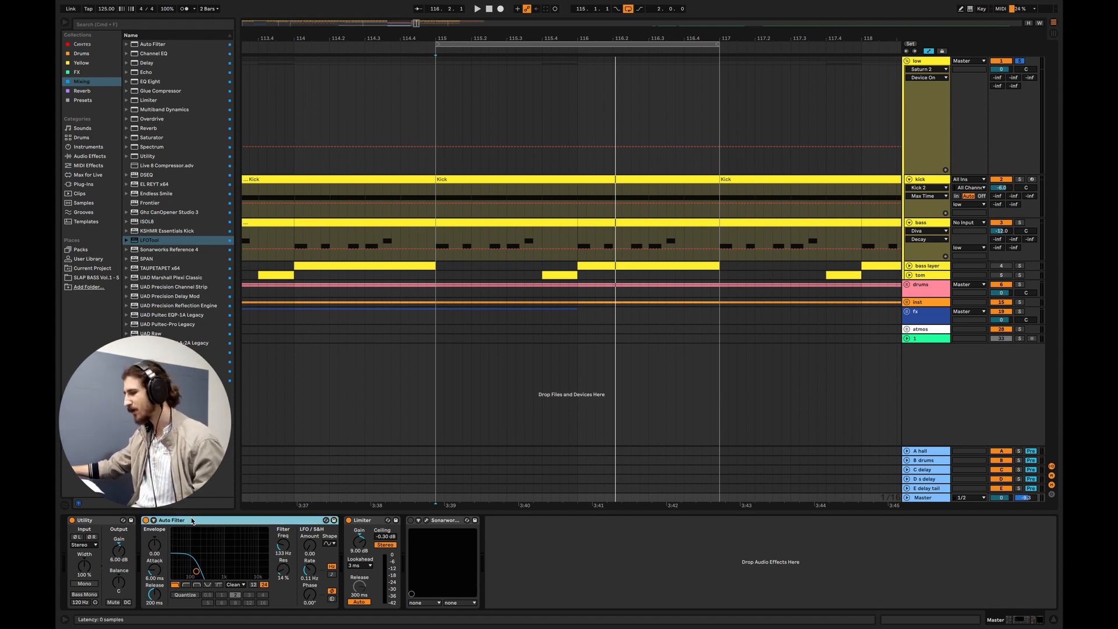
click(282, 552)
text(120)
key(Return)
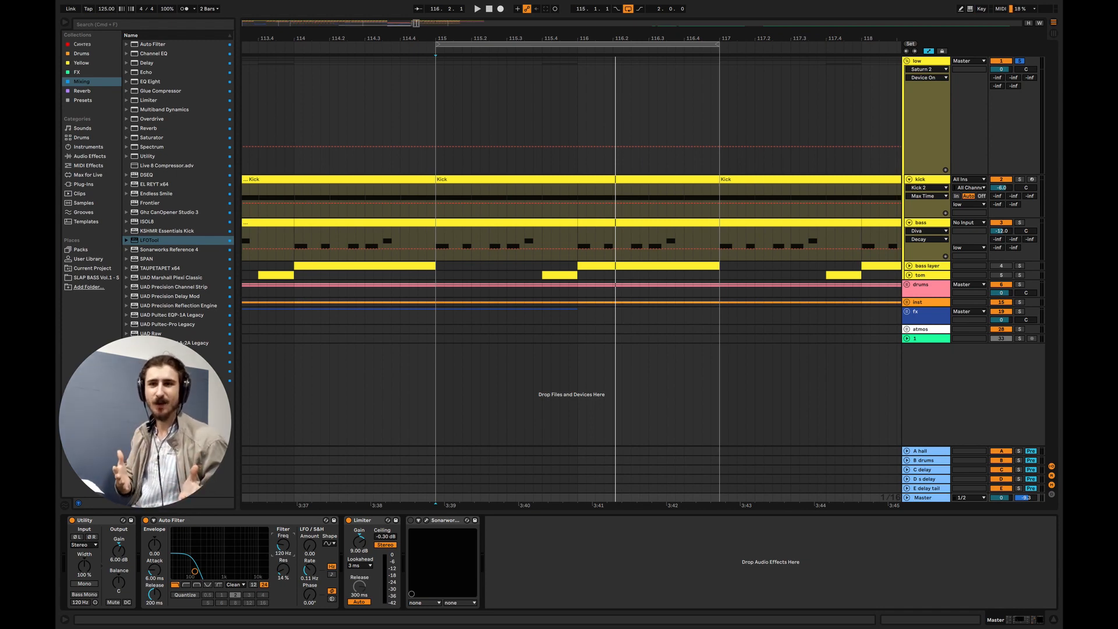
Step: Play the loop through the master filter and turn off LFOTool and EQ Eight on the bass track
key(space)
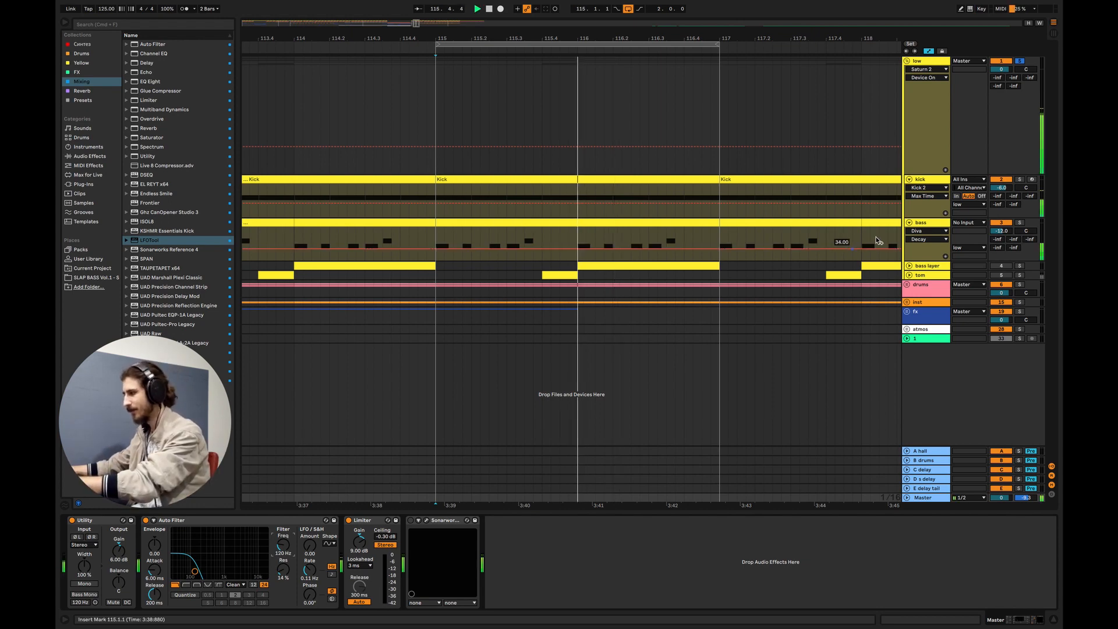
key(Tab)
click(917, 187)
key(Tab)
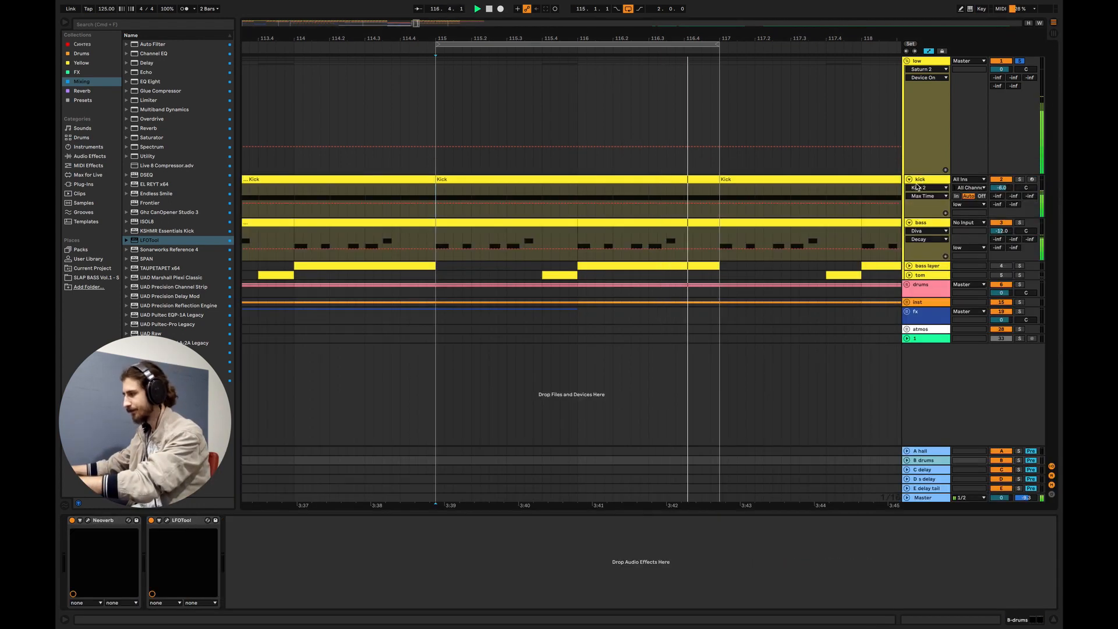
click(920, 223)
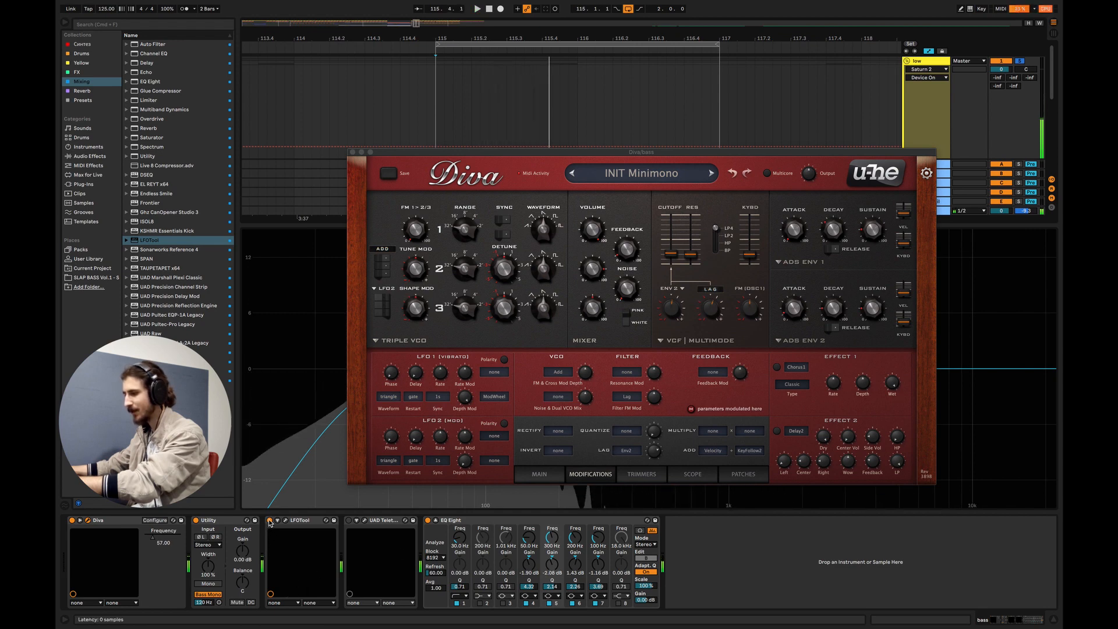
click(428, 521)
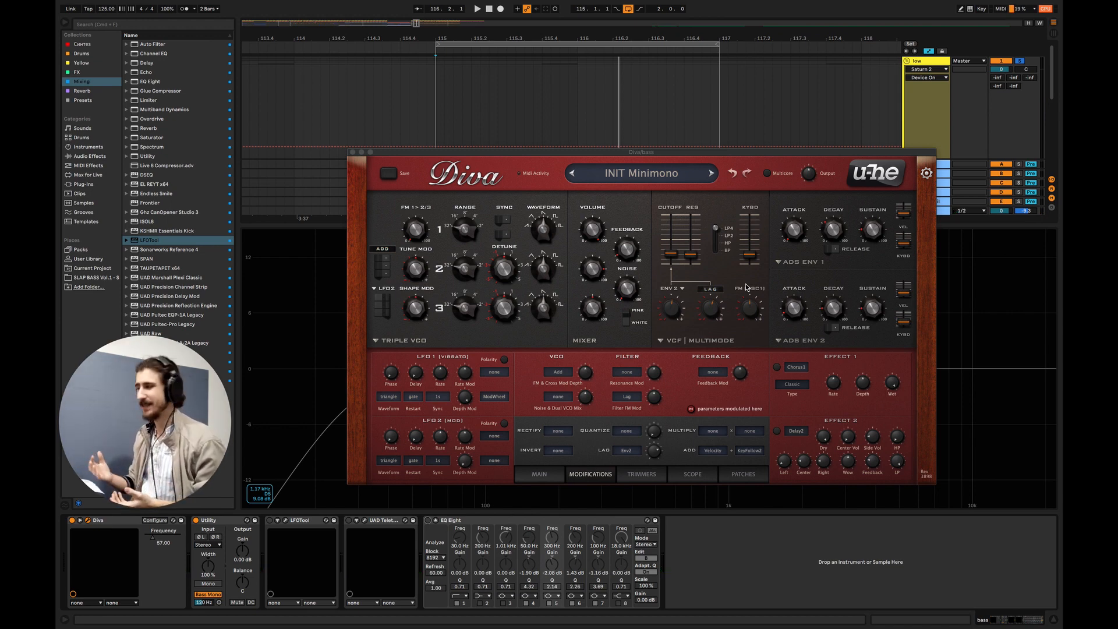
Step: Set Diva's envelope 1 decay to 25 on the bass, play the loop and close the plug-in
drag(838, 229, 838, 232)
key(space)
key(space)
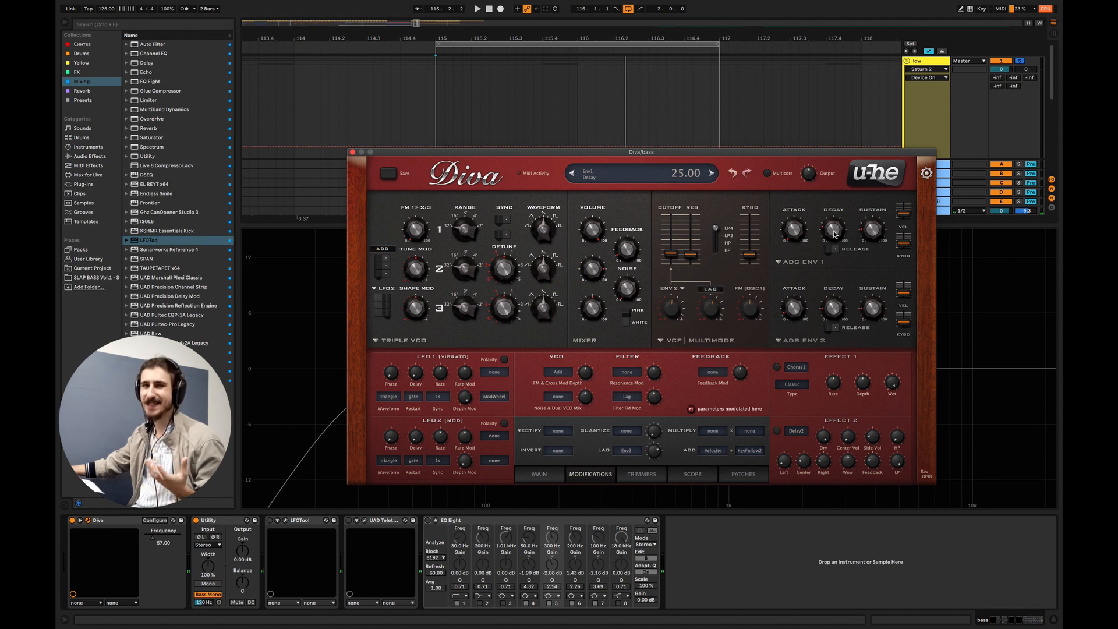
click(1054, 622)
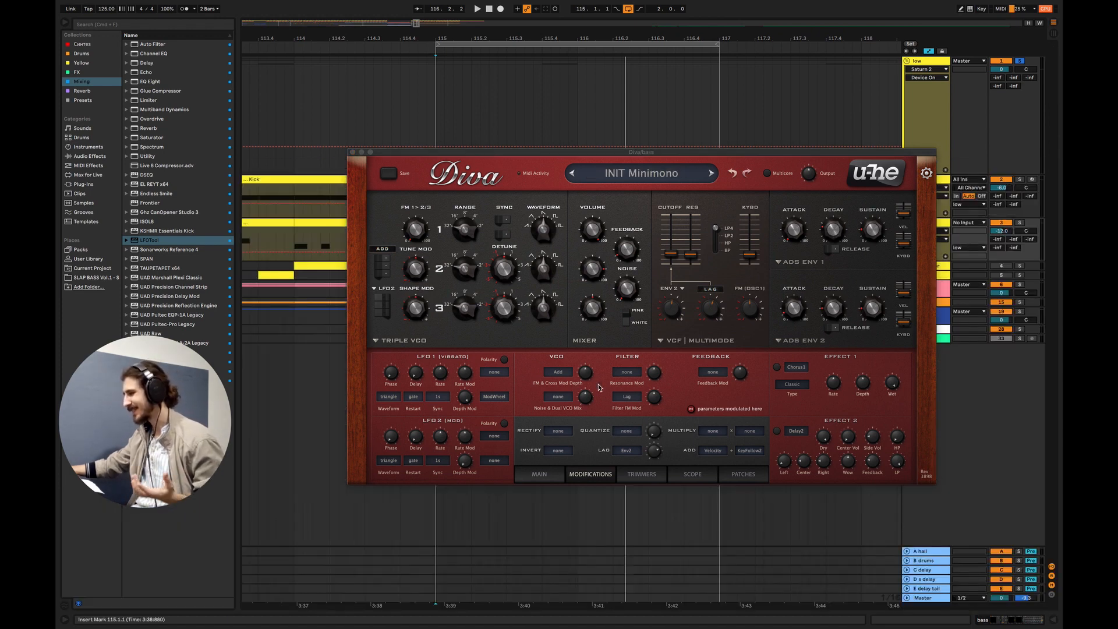
click(352, 152)
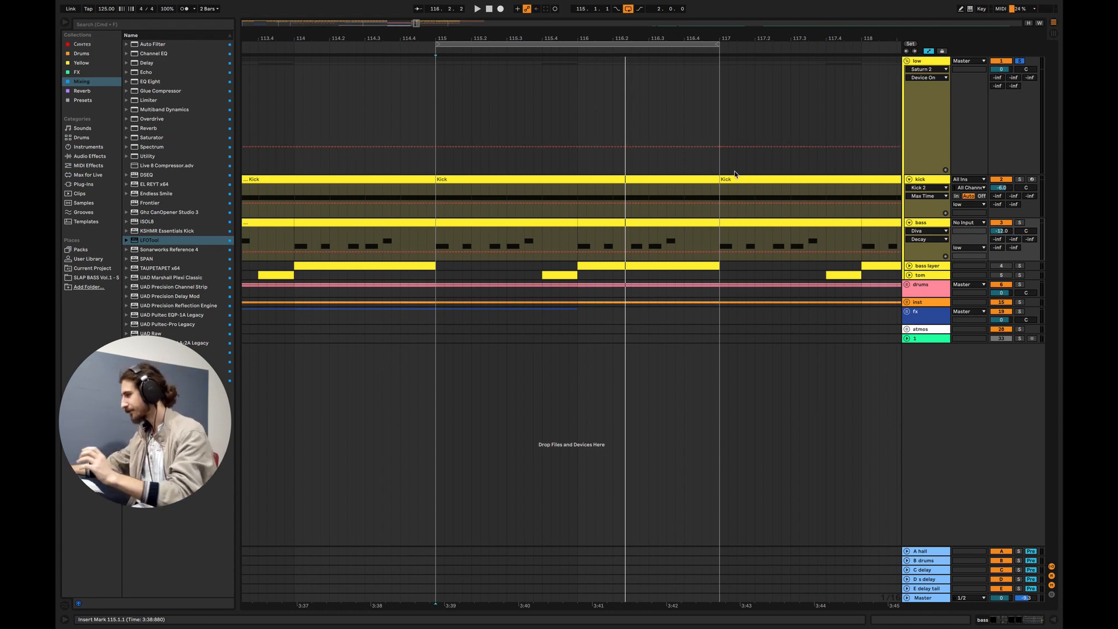
Step: Open Kick 2 on the kick track and try different pitches and times for the pitch envelope's fourth point
double_click(927, 180)
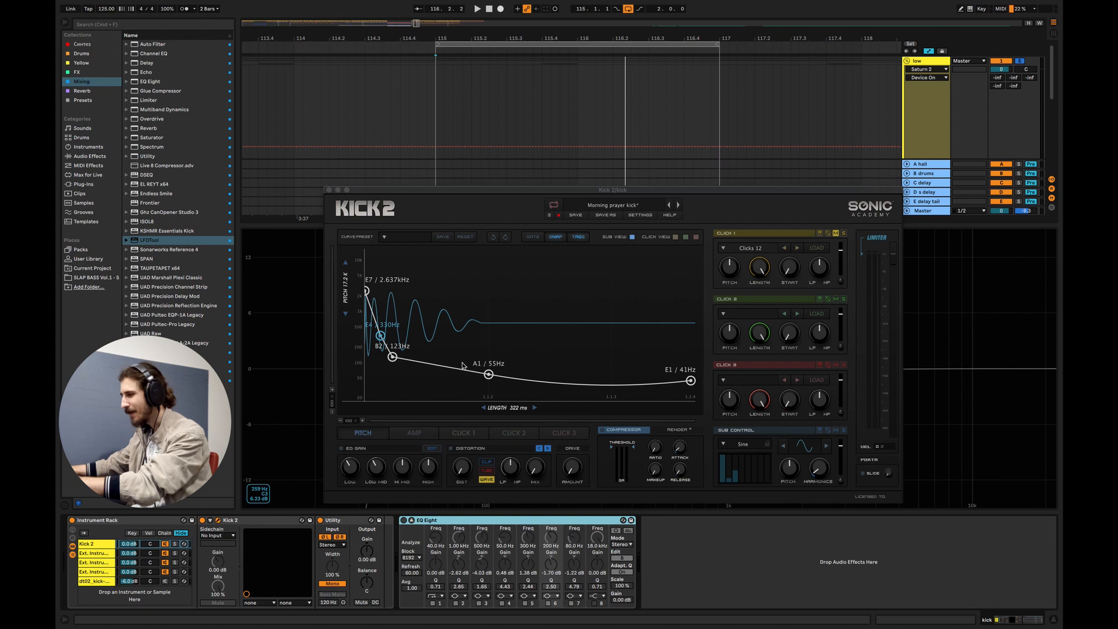
drag(489, 374, 486, 380)
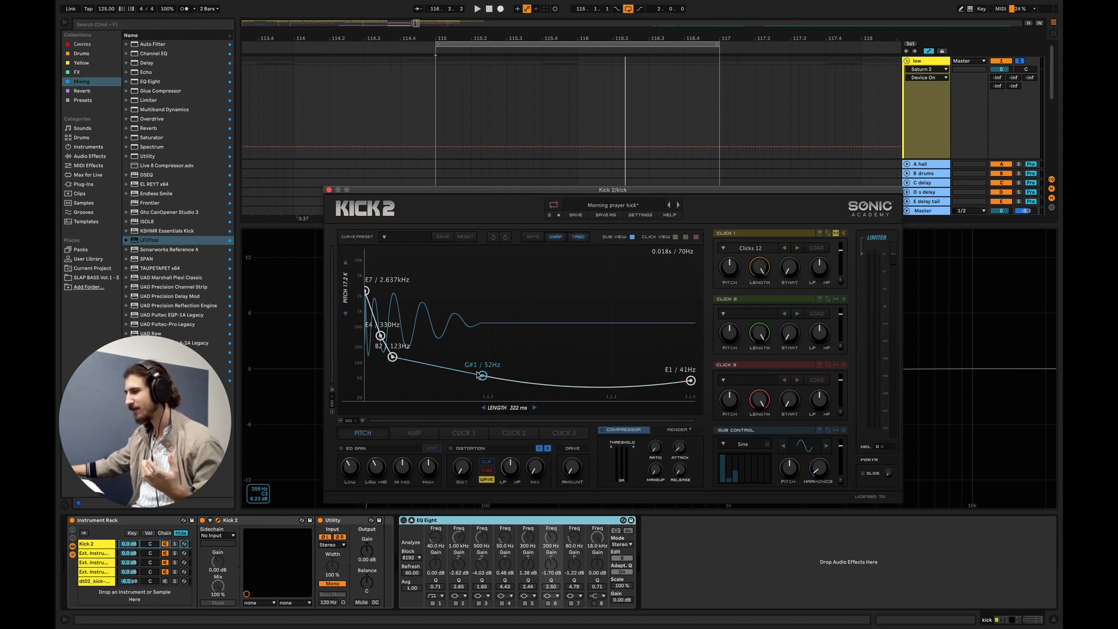
mouse_move(482, 376)
mouse_down()
mouse_move(407, 366)
mouse_move(524, 369)
mouse_move(475, 371)
mouse_up()
click(493, 237)
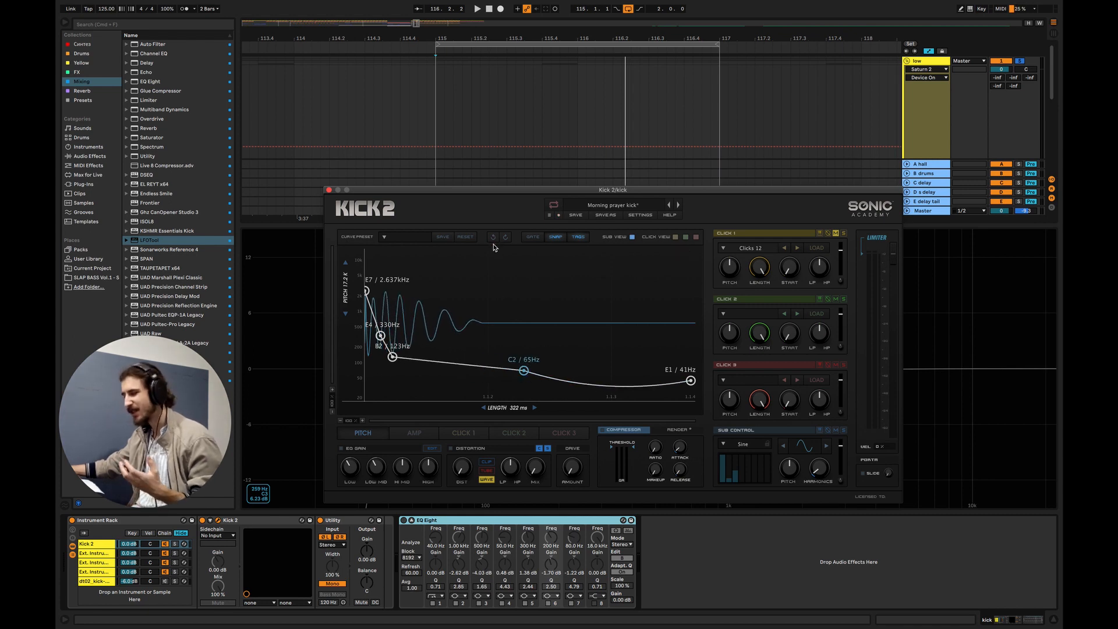
click(494, 240)
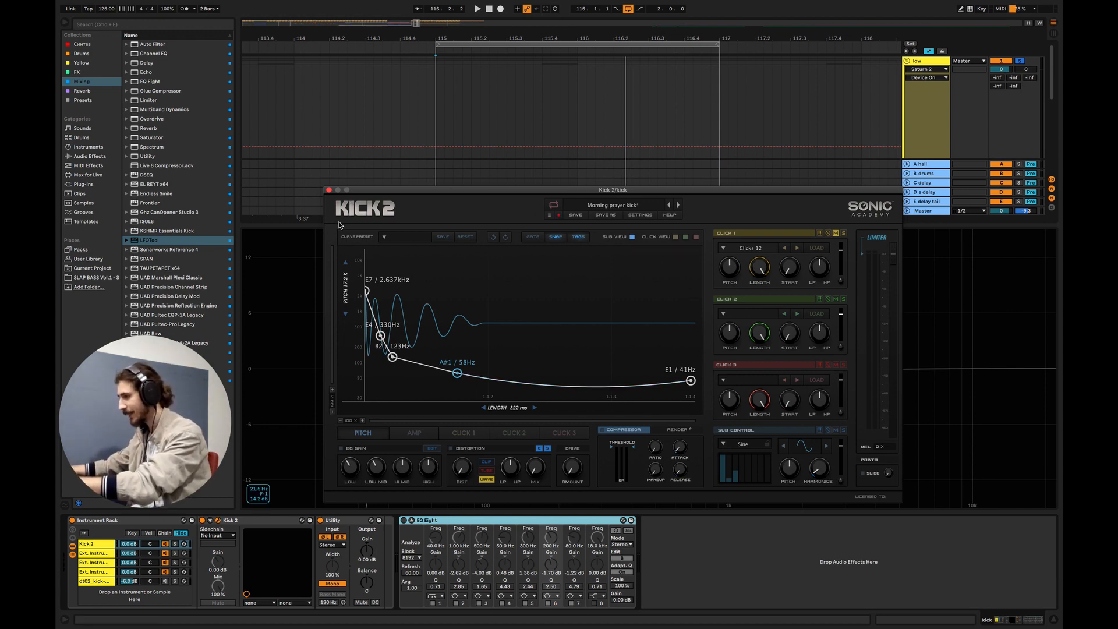
Step: Undo the trial moves of the Kick 2 pitch envelope point and close the plug-in
click(493, 238)
click(493, 238)
click(494, 238)
click(494, 238)
click(493, 238)
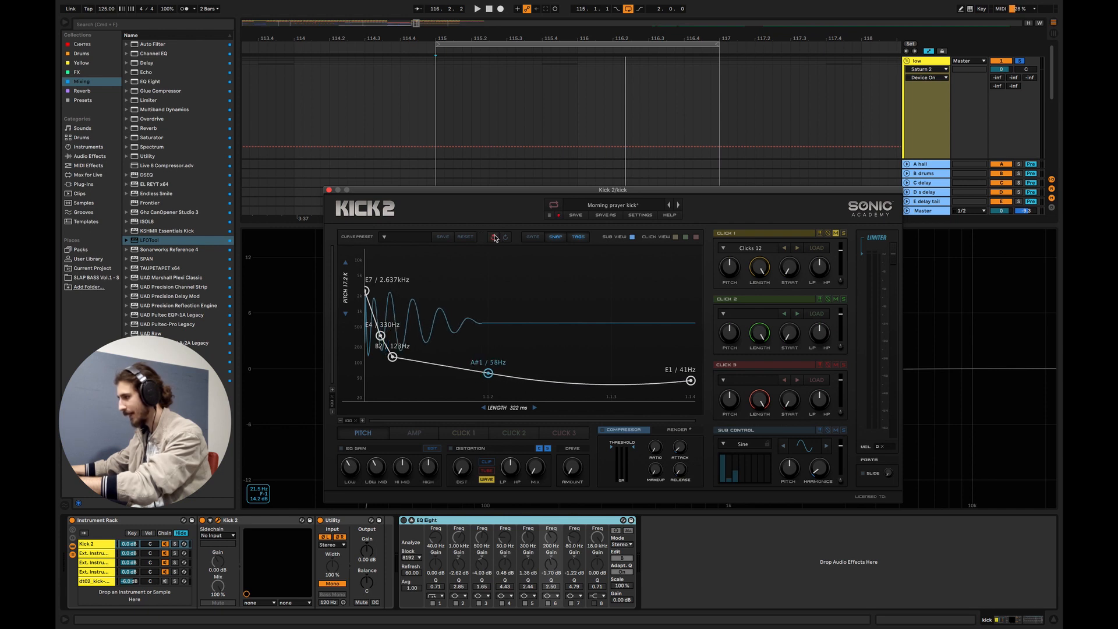
click(504, 238)
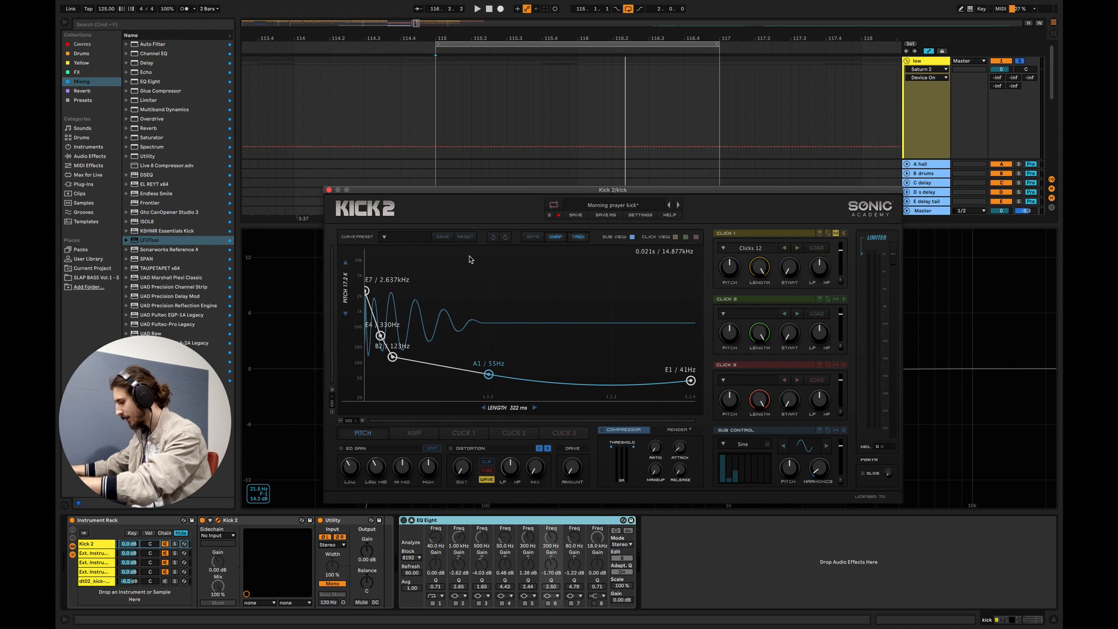
click(329, 190)
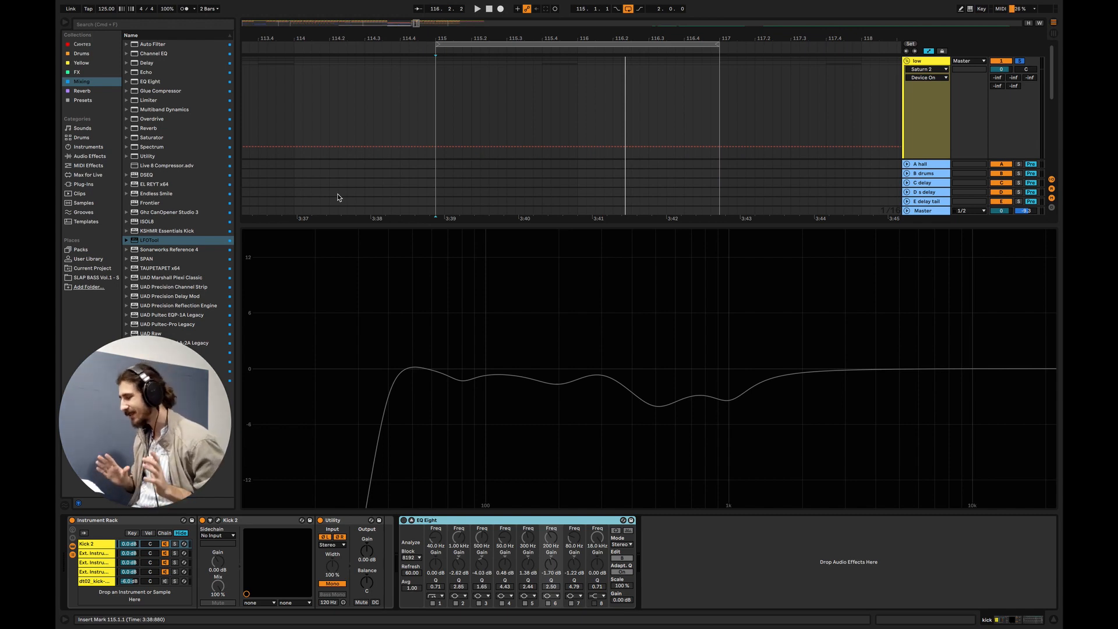
Step: Turn on EQ Eight on the kick track and on the bass track
click(403, 520)
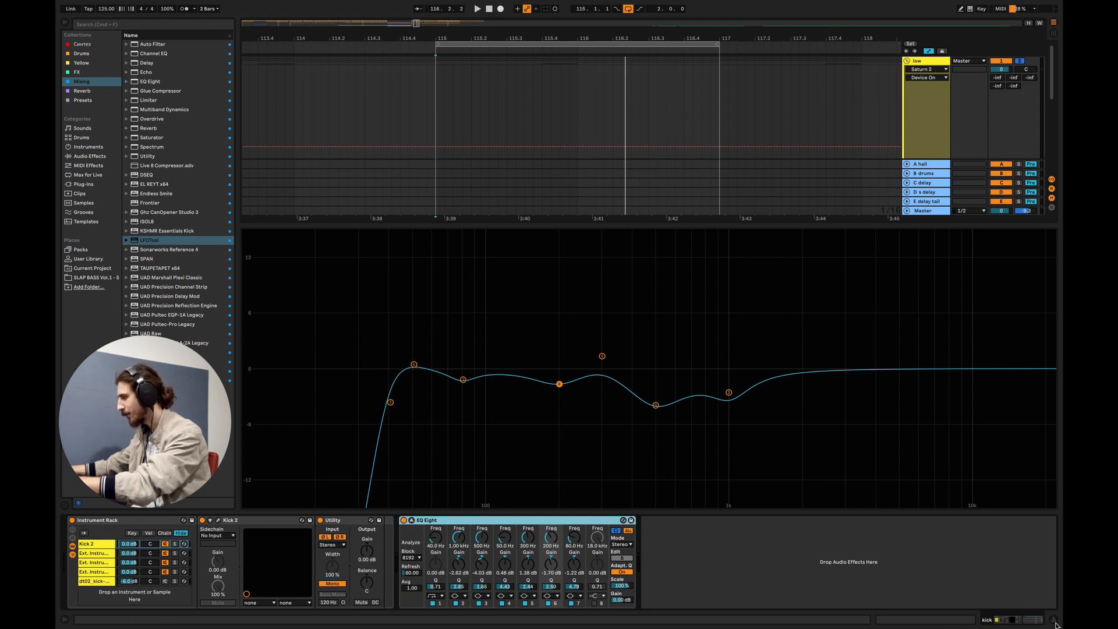
click(1055, 622)
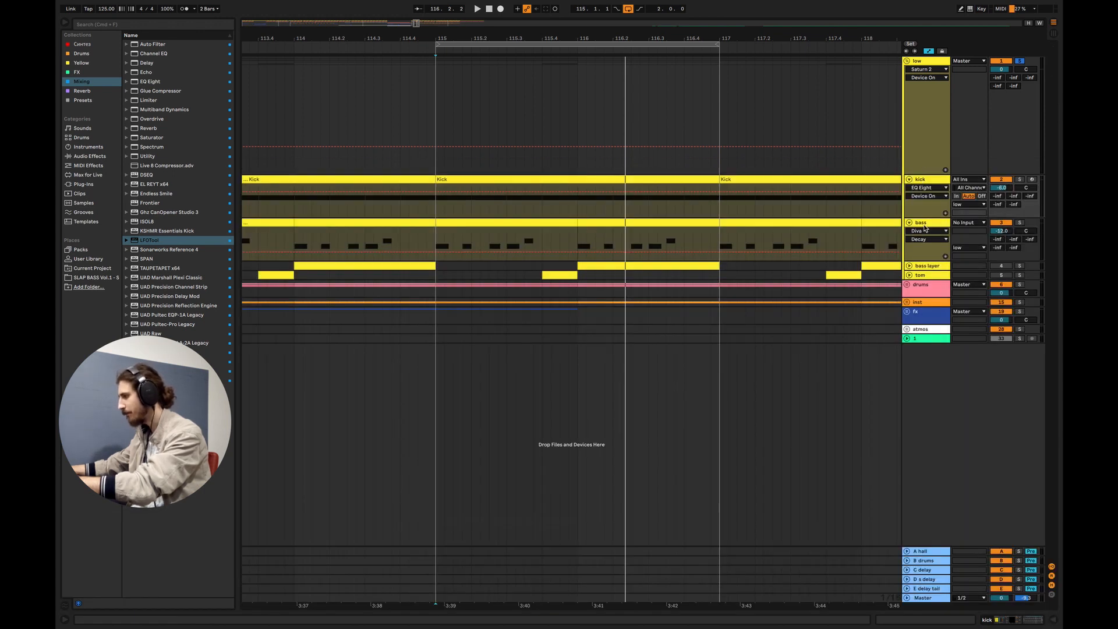
double_click(926, 228)
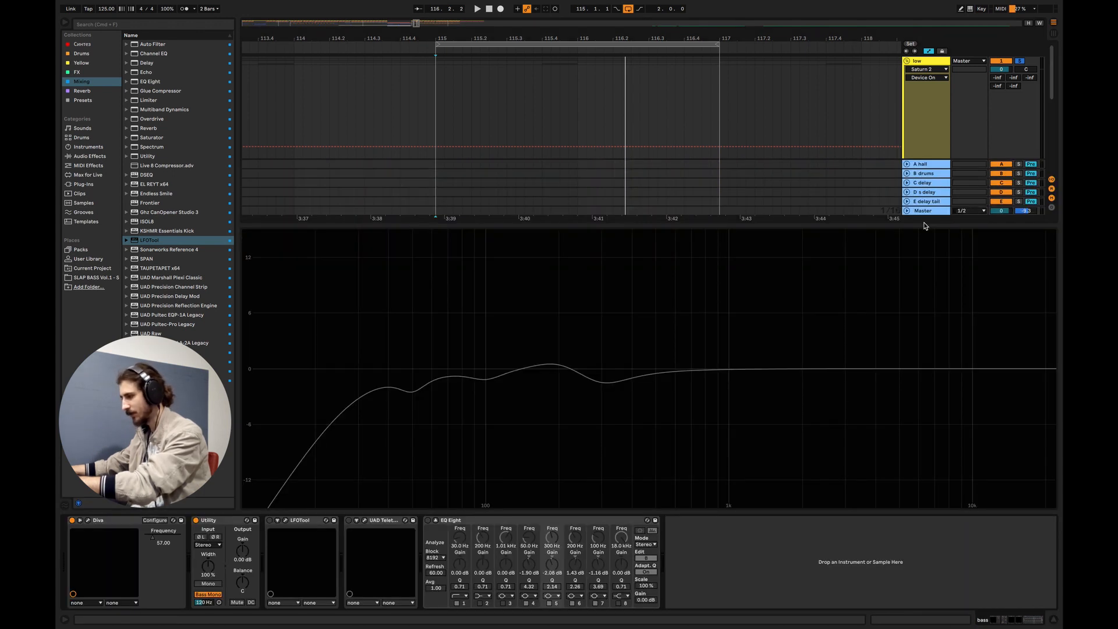
click(430, 520)
click(1055, 621)
Step: Turn off the Auto Filter on the Master track, play the loop and hide the device chain
double_click(926, 598)
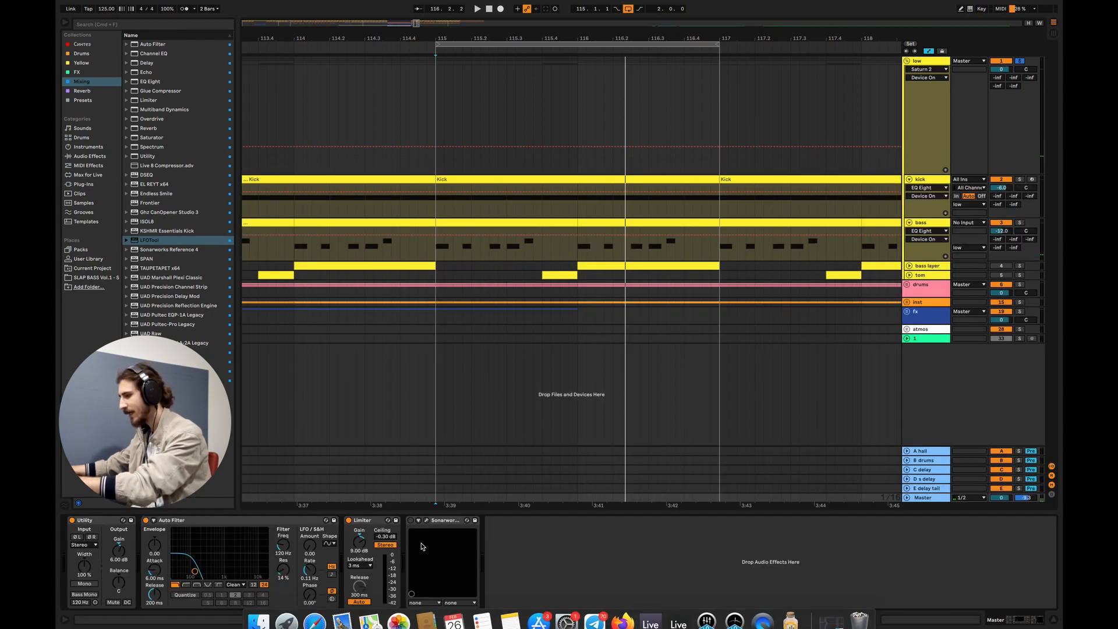
click(145, 520)
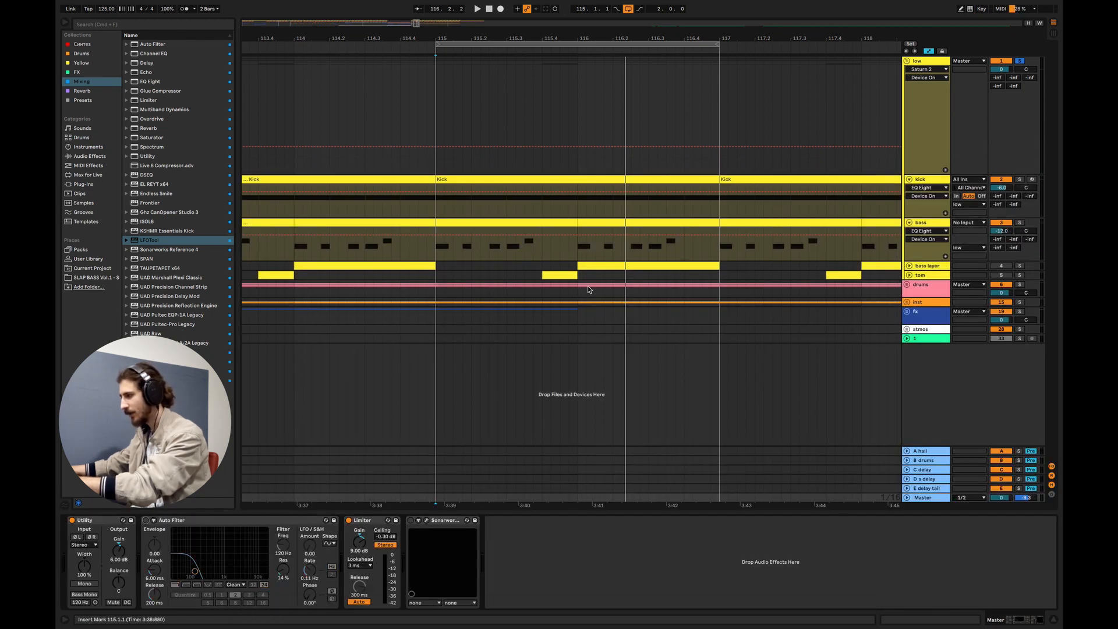
click(441, 210)
key(space)
click(1055, 621)
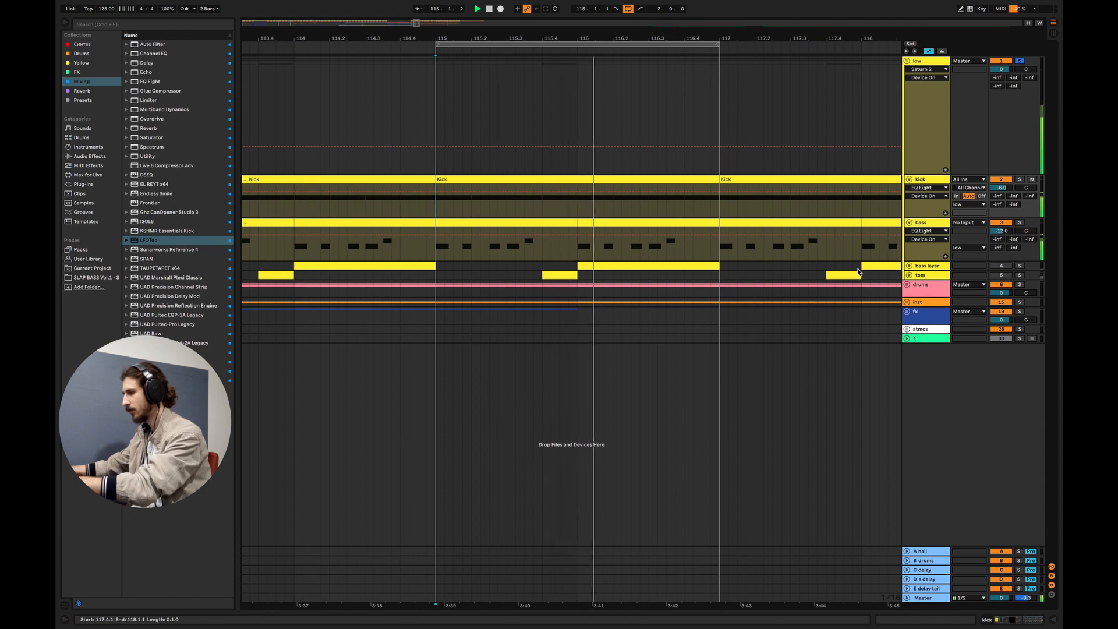
Step: Bypass EQ Eight on the kick and bass, play the loop to compare, and turn the bass EQ back on
double_click(923, 181)
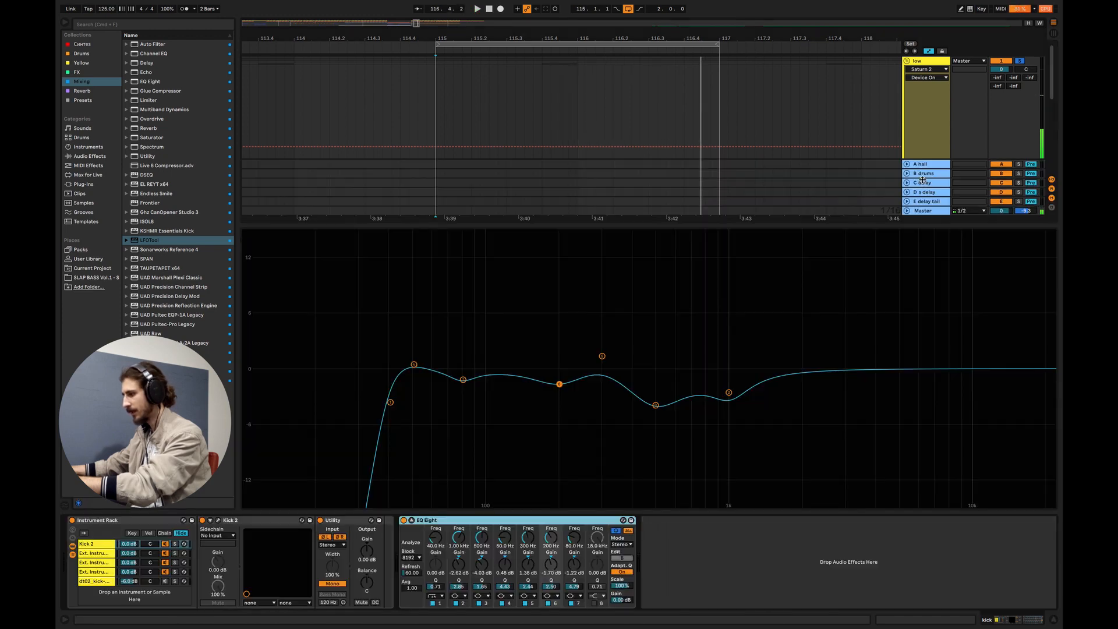
click(1061, 627)
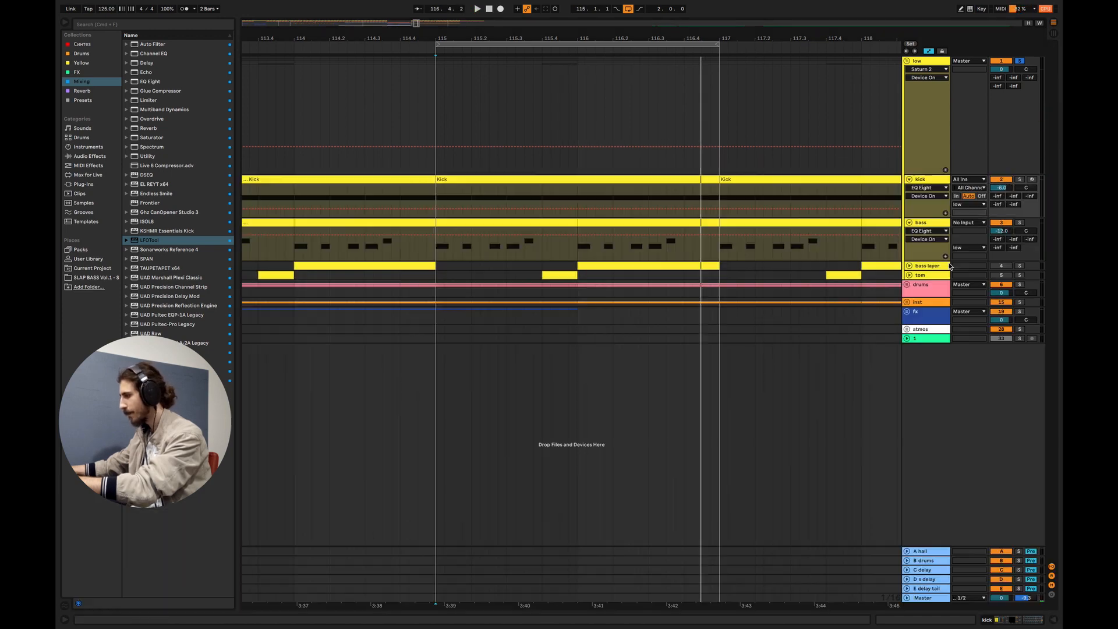
double_click(930, 221)
click(428, 521)
key(space)
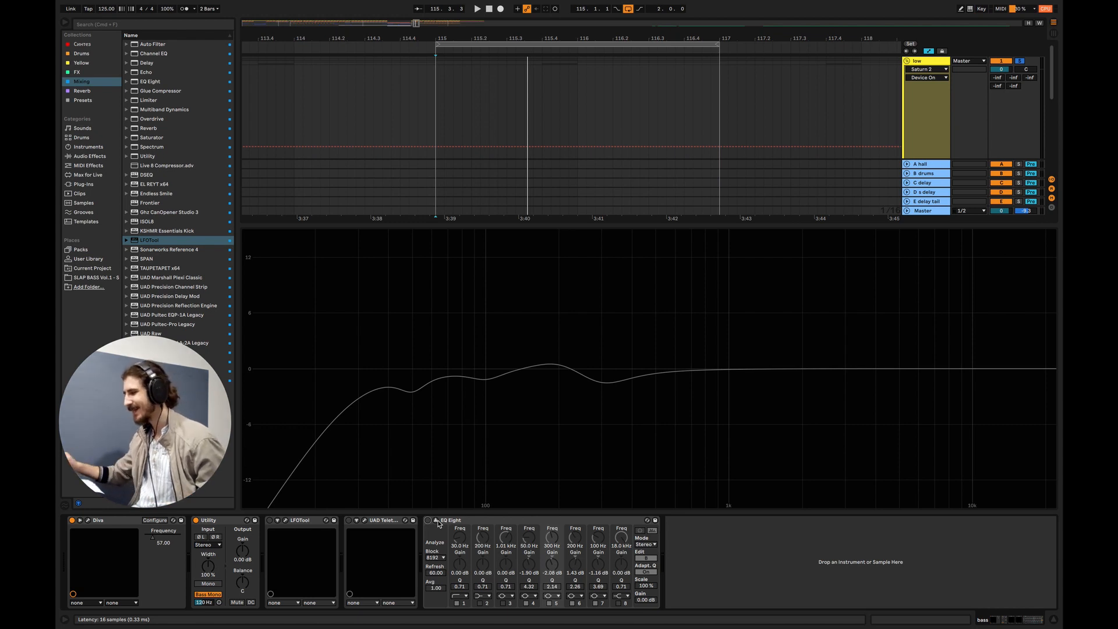
click(428, 520)
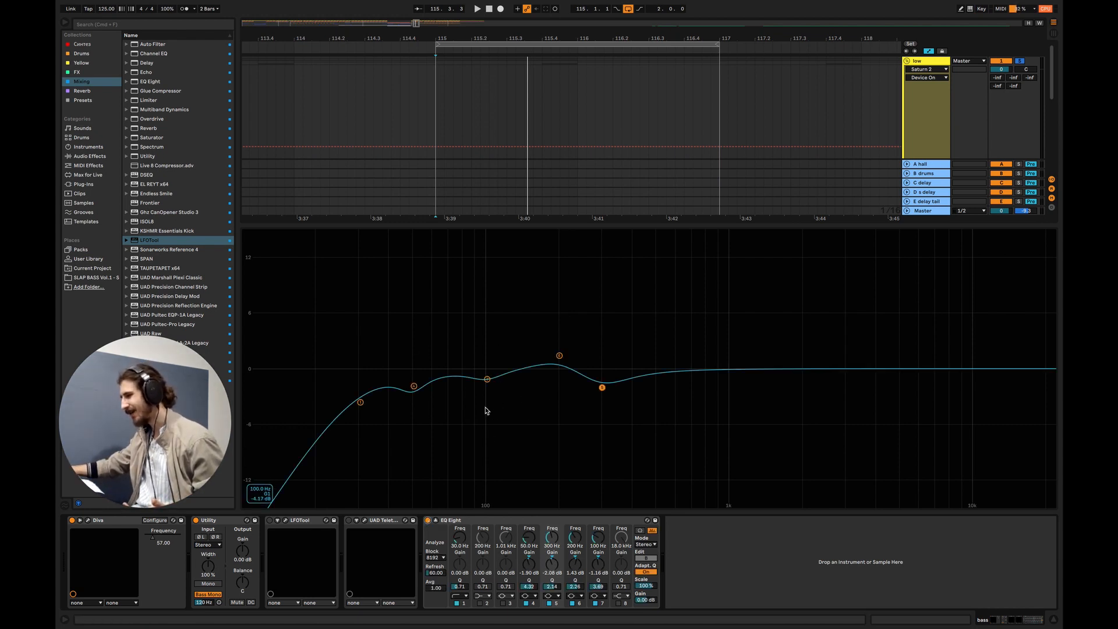
click(414, 387)
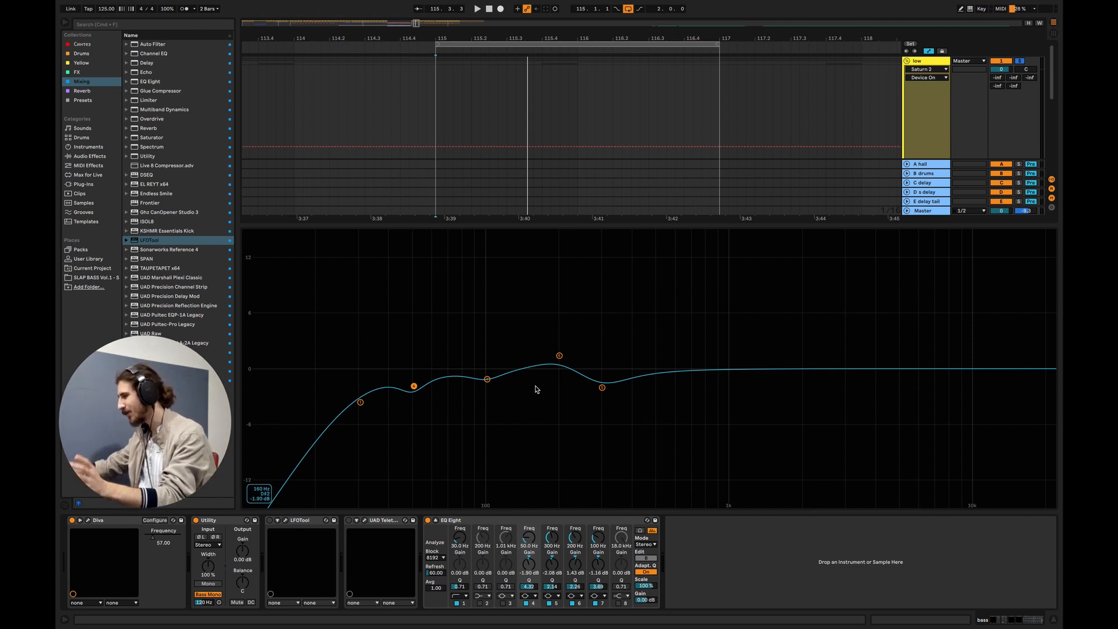
click(1054, 620)
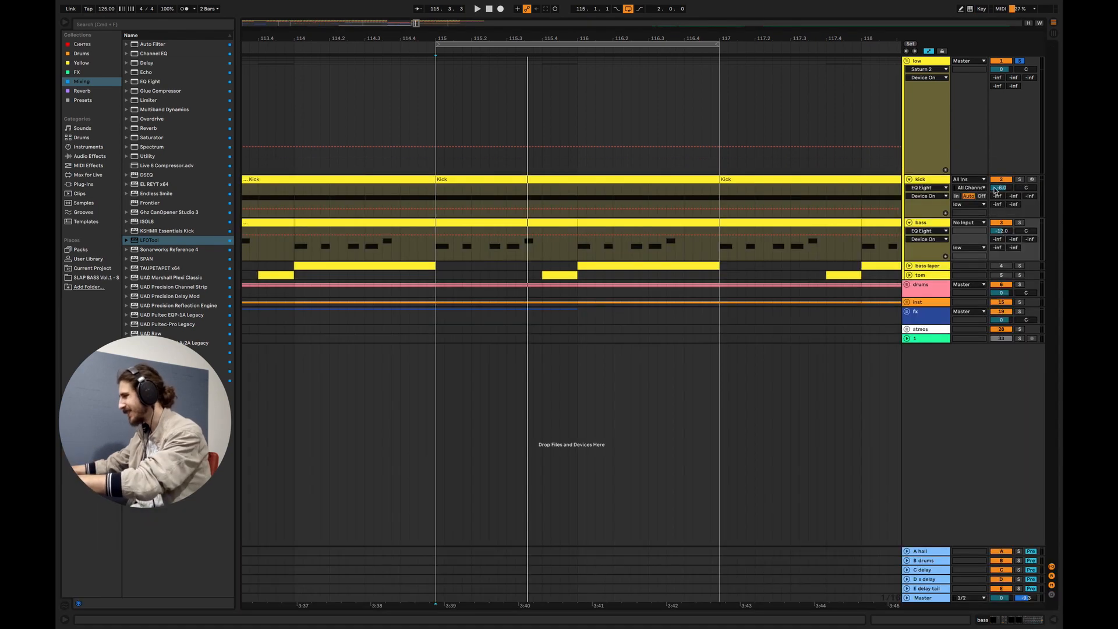
Step: Enable the kick's EQ Eight, set its 200 Hz band's Q to 3.51 and select the 200 Hz and 300 Hz bands
double_click(930, 182)
click(404, 520)
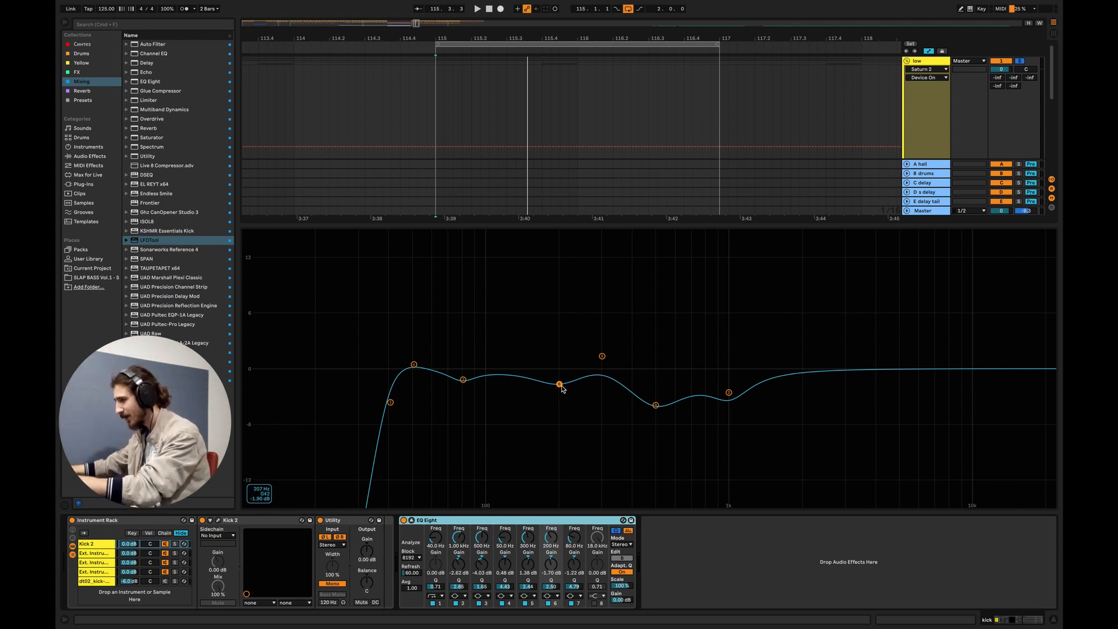
scroll(561, 385, up, 5)
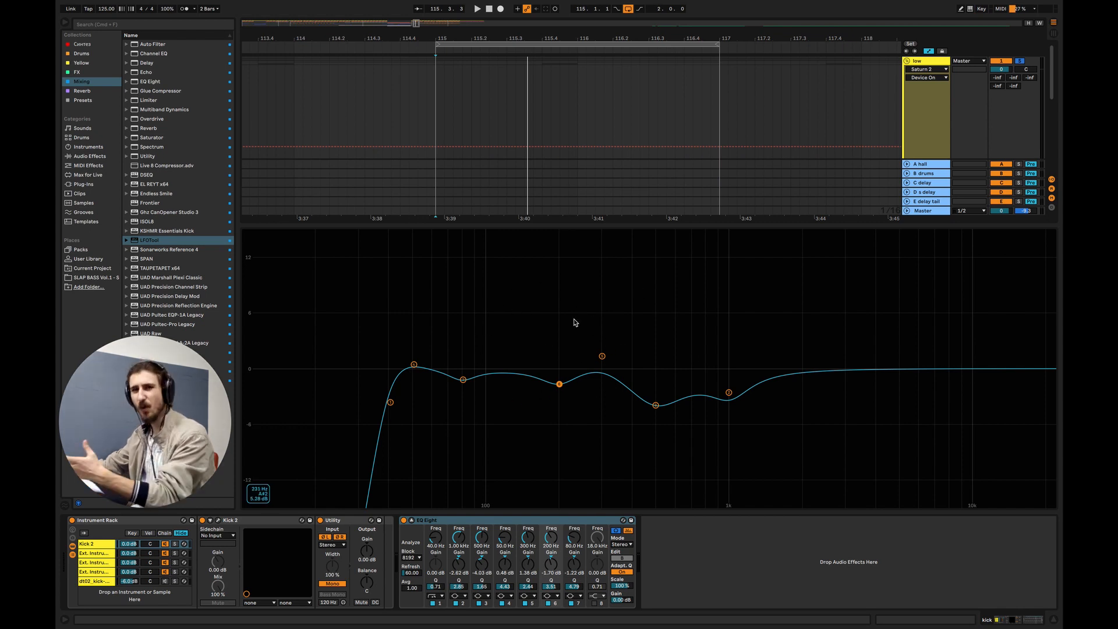
drag(482, 315, 635, 428)
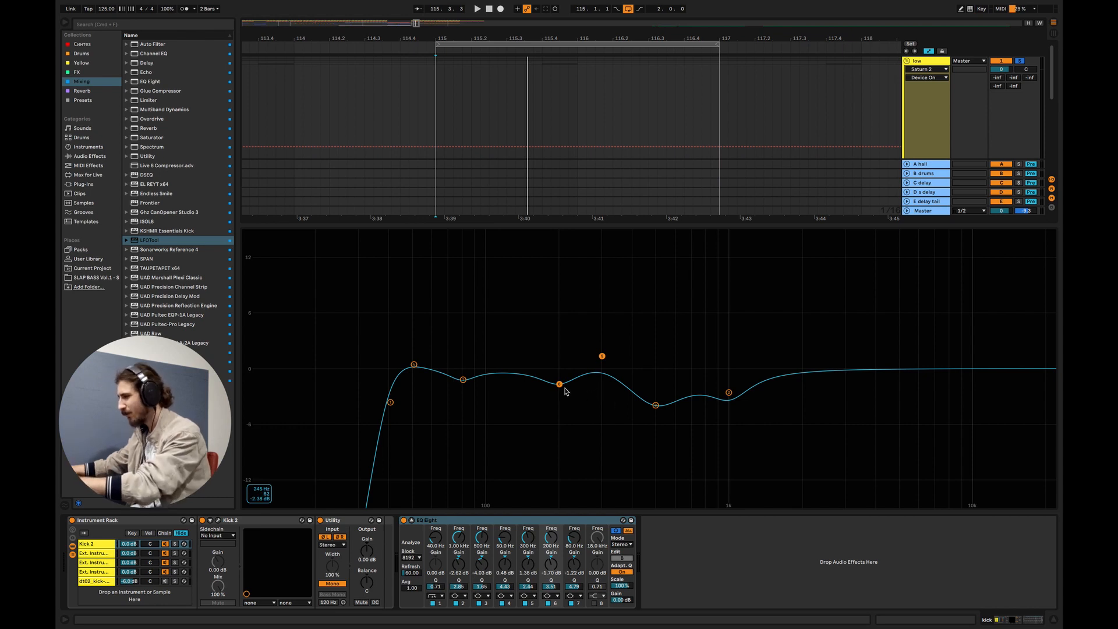
Step: Hide the kick's EQ and turn the Auto Filter back on in the Master track's device chain
click(1053, 620)
double_click(926, 598)
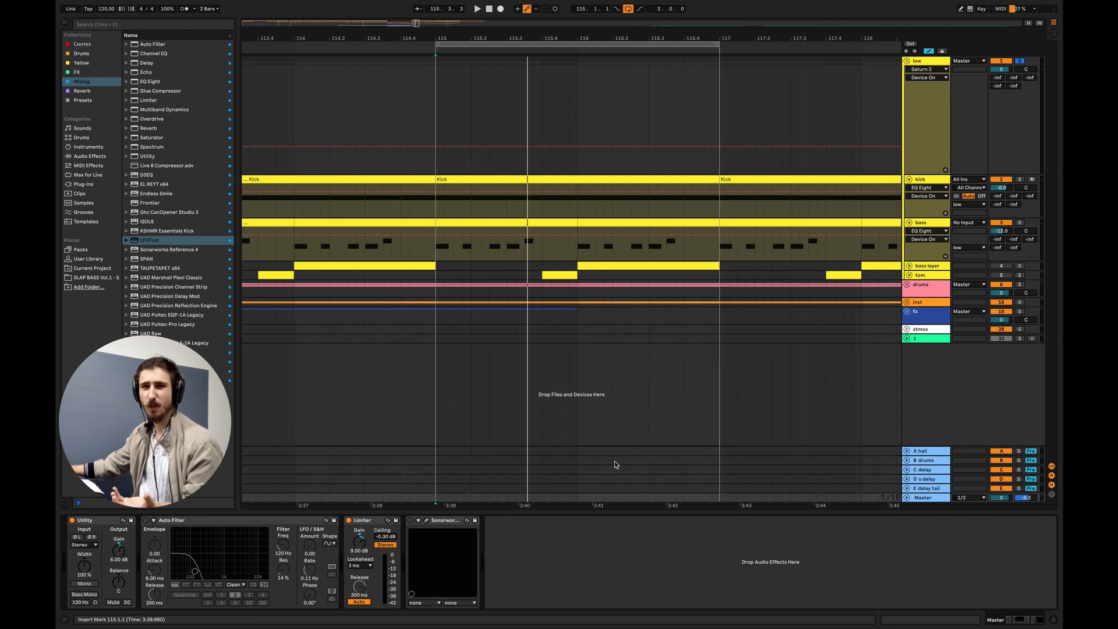
click(145, 520)
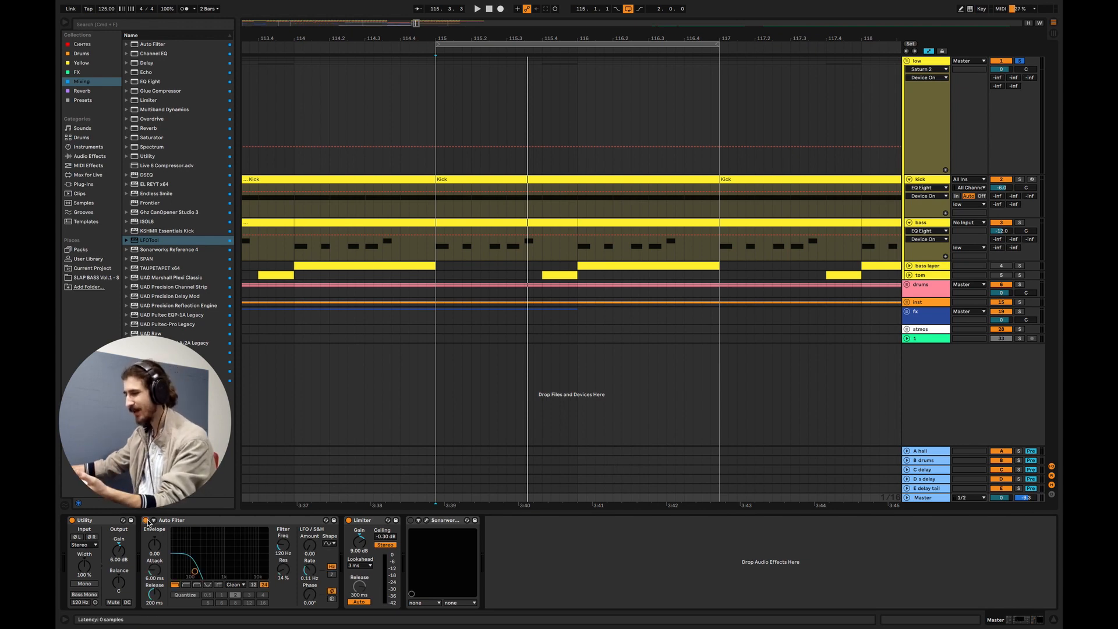
Step: Play the loop, open the kick's EQ Eight and set its 200 Hz band to 199 Hz at -1.43 dB
key(space)
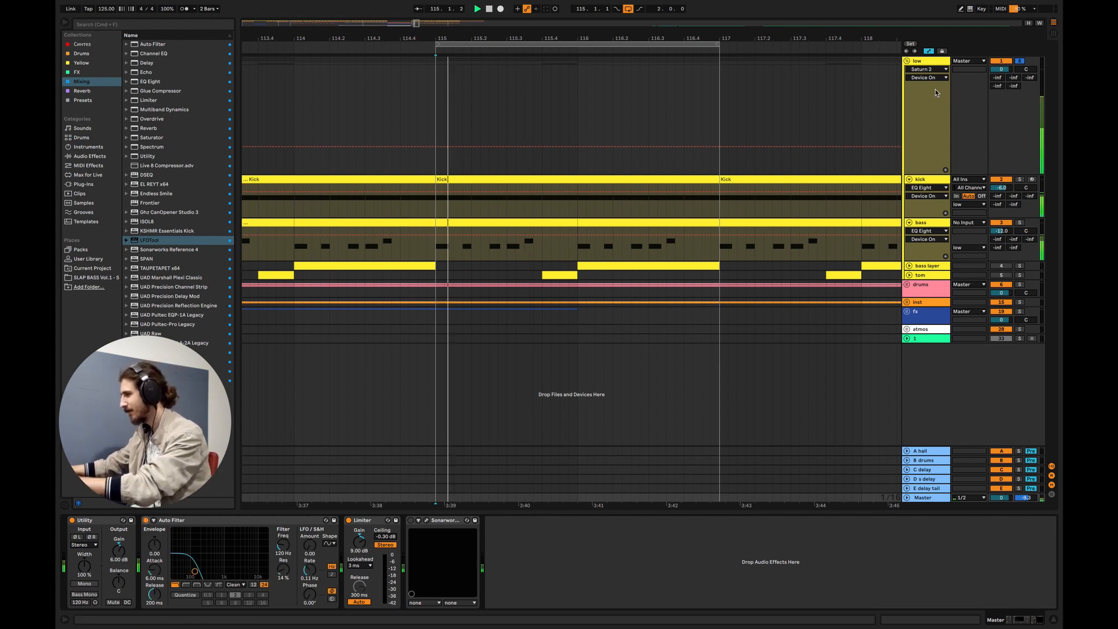
key(Up)
key(Up)
key(Up)
click(921, 179)
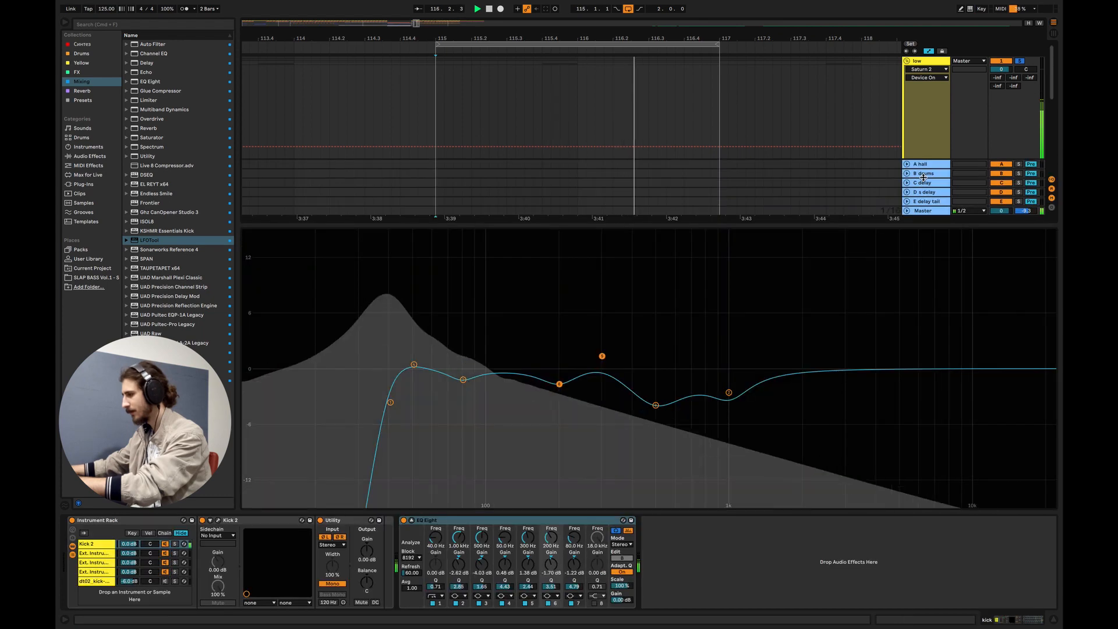
drag(561, 387, 560, 383)
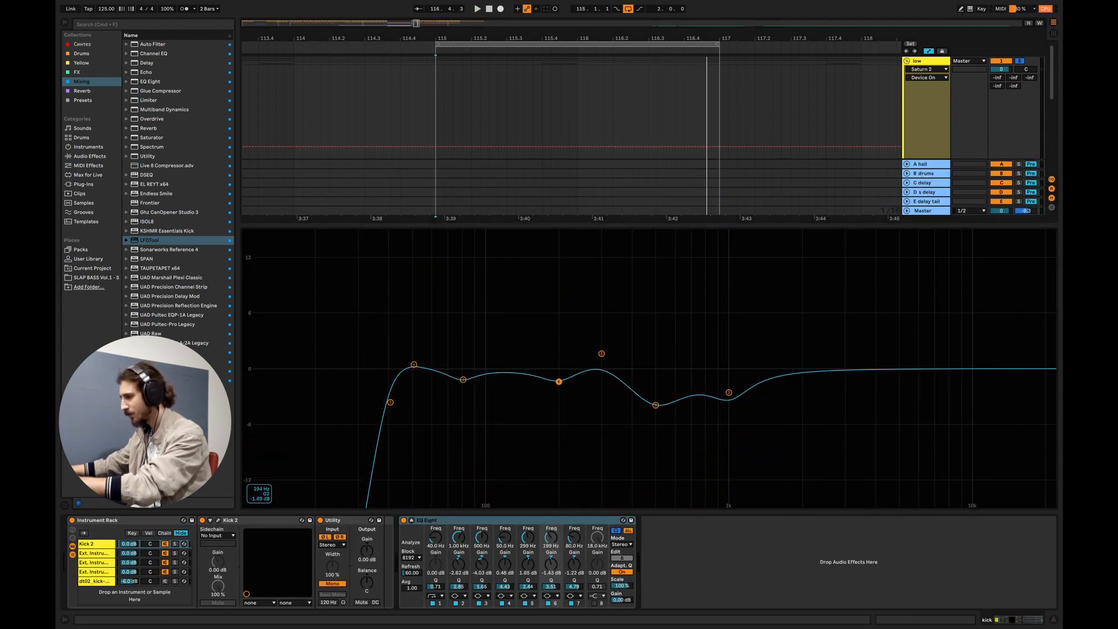
Step: Bypass the kick EQ's 199 Hz band, play the loop to compare, and turn the band back on
click(548, 603)
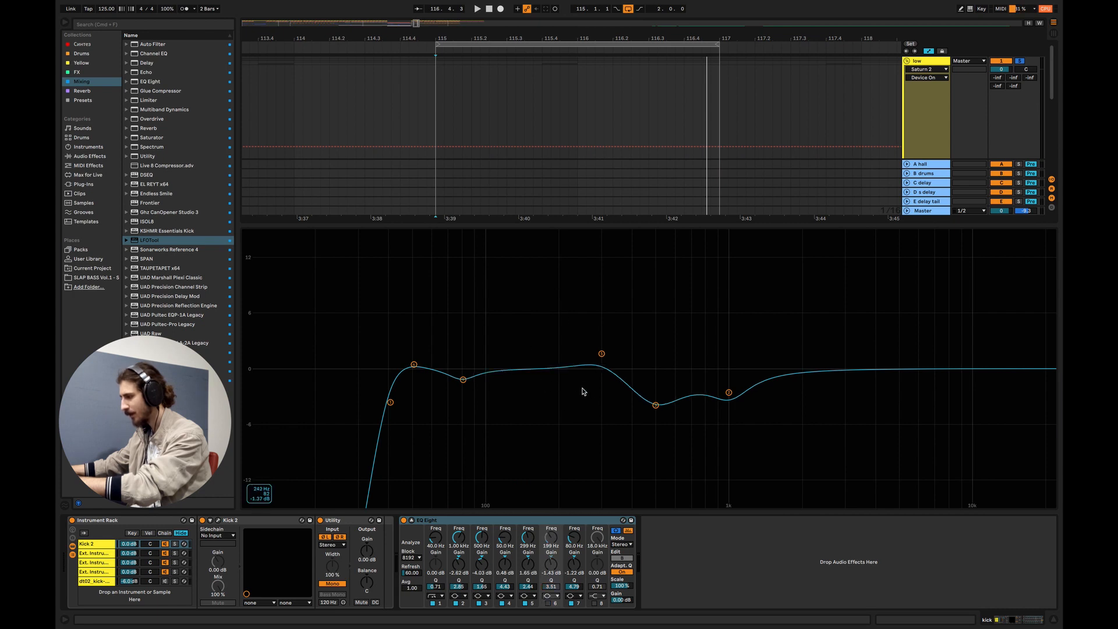
key(space)
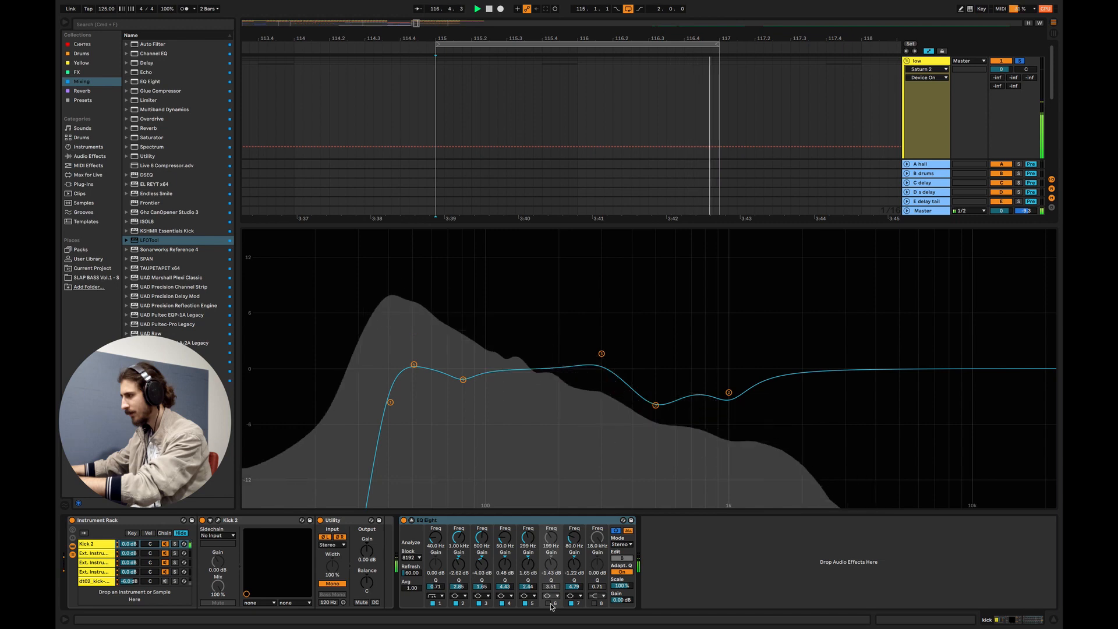
key(space)
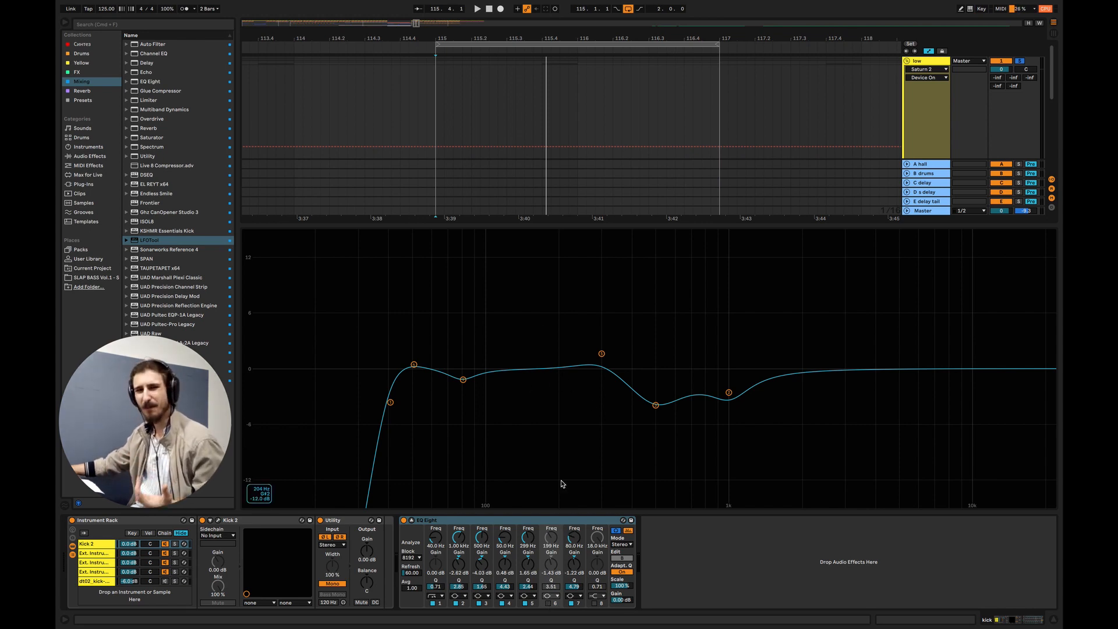
click(547, 604)
key(space)
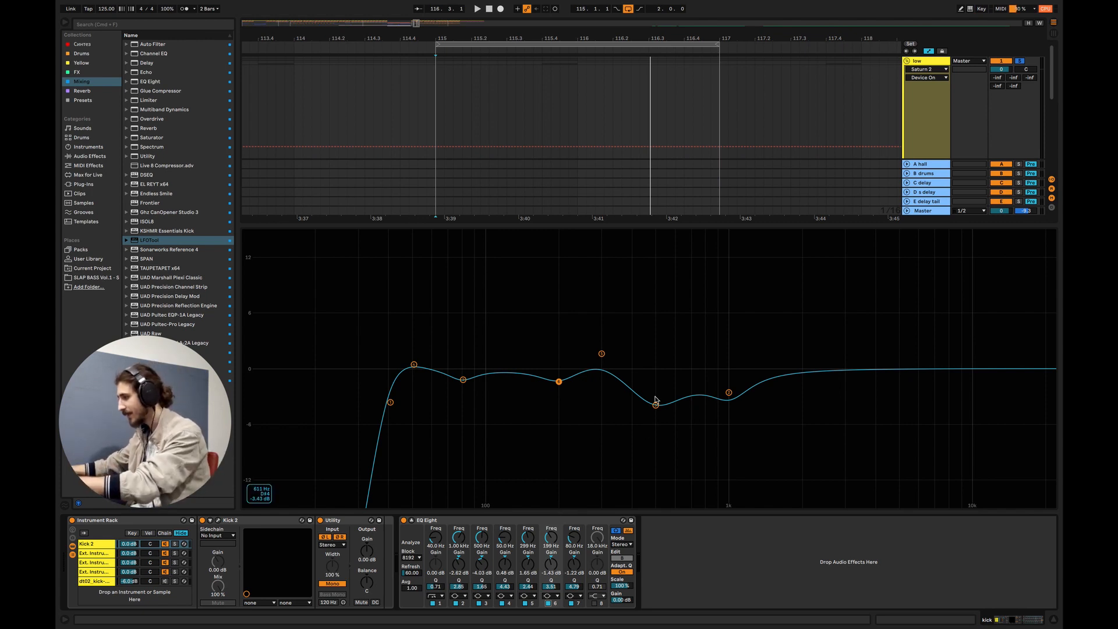
Step: During loop playback, move the kick EQ's 500 Hz band to 399 Hz and lower the 1 kHz band to -2.89 dB
drag(656, 406, 632, 405)
key(space)
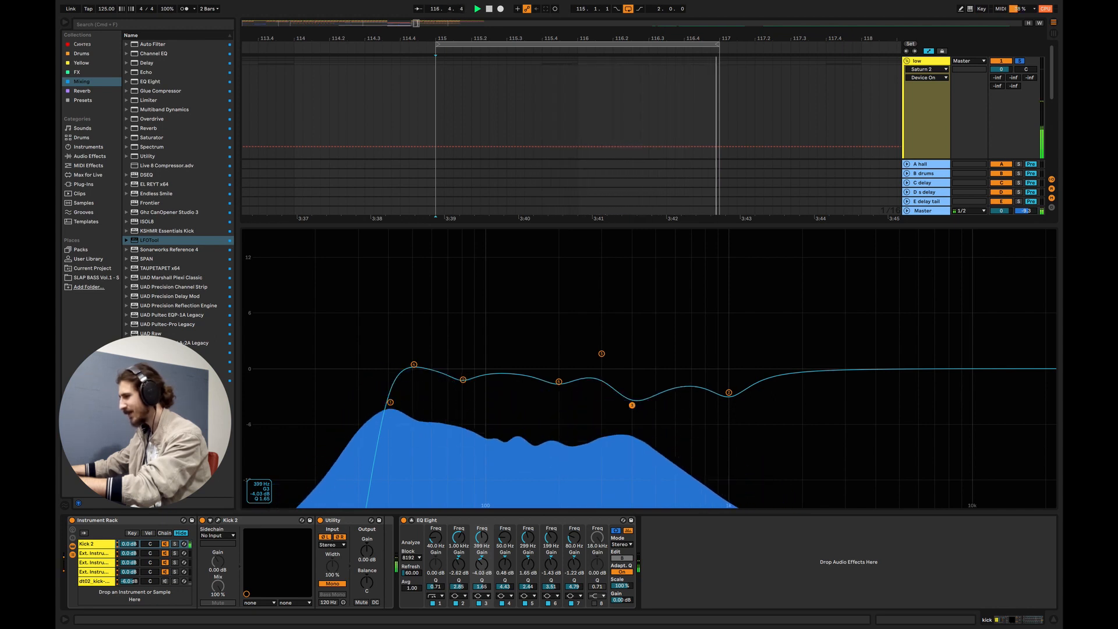
drag(728, 393, 729, 395)
key(space)
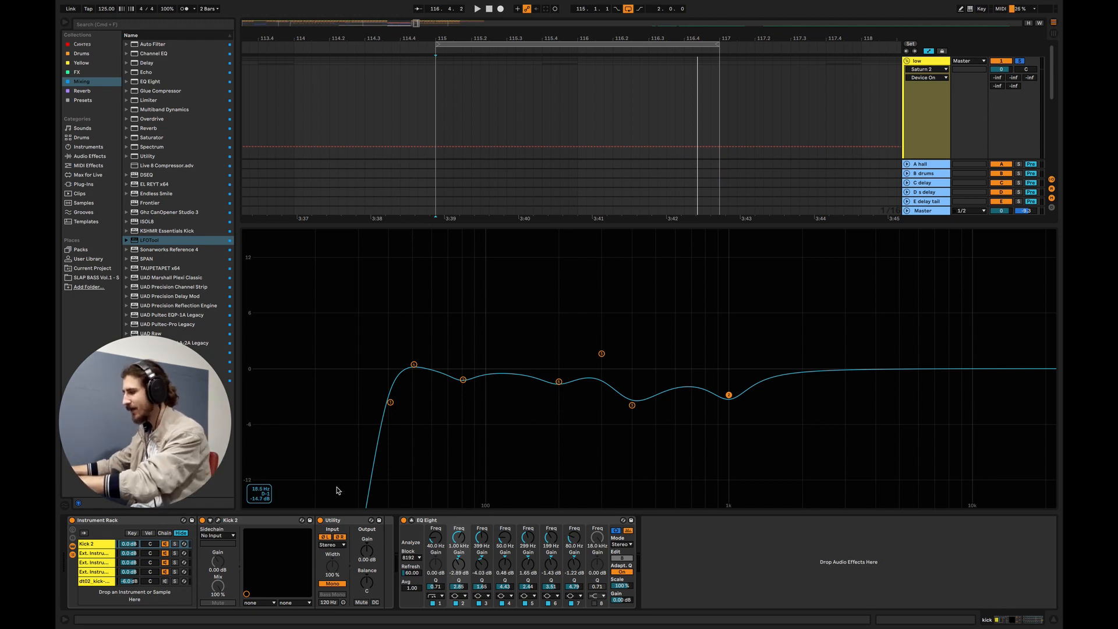
Step: Set the kick EQ's 80 Hz band to 80.2 Hz at -1.27 dB and play the loop with the 40 Hz and 50 Hz bands selected
drag(464, 381, 462, 380)
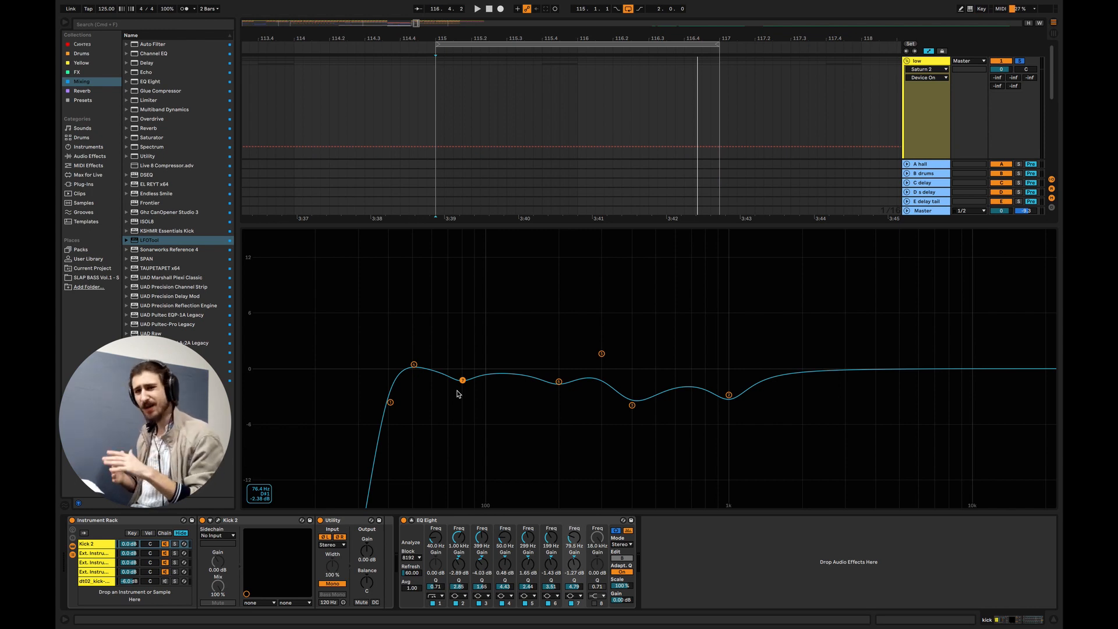
drag(462, 381, 463, 380)
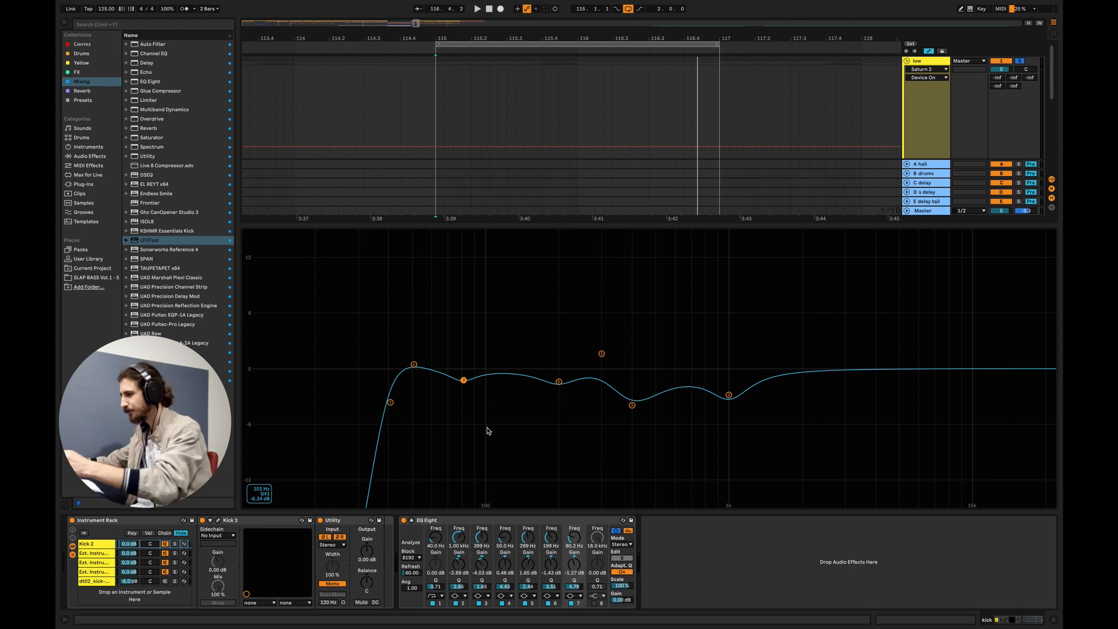
click(413, 365)
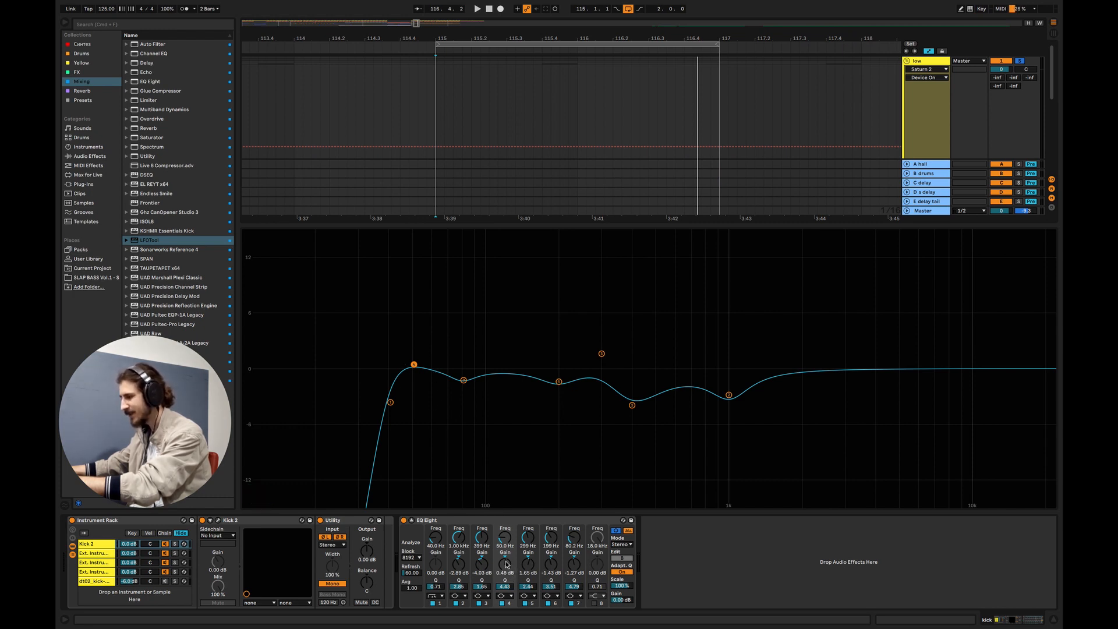
drag(381, 341, 460, 434)
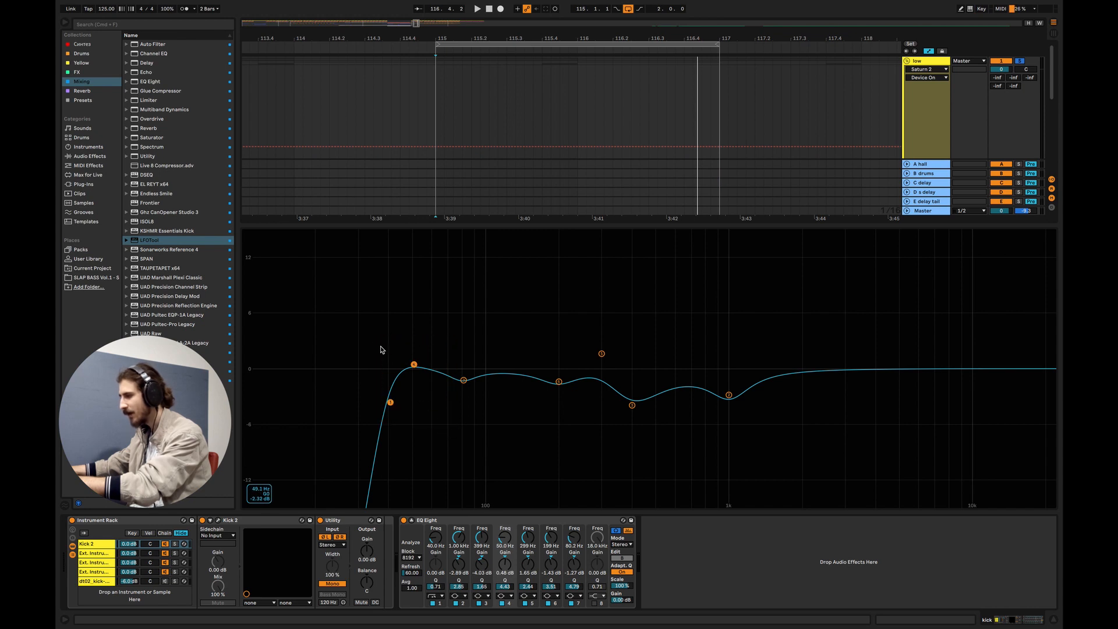
drag(370, 334, 410, 373)
key(space)
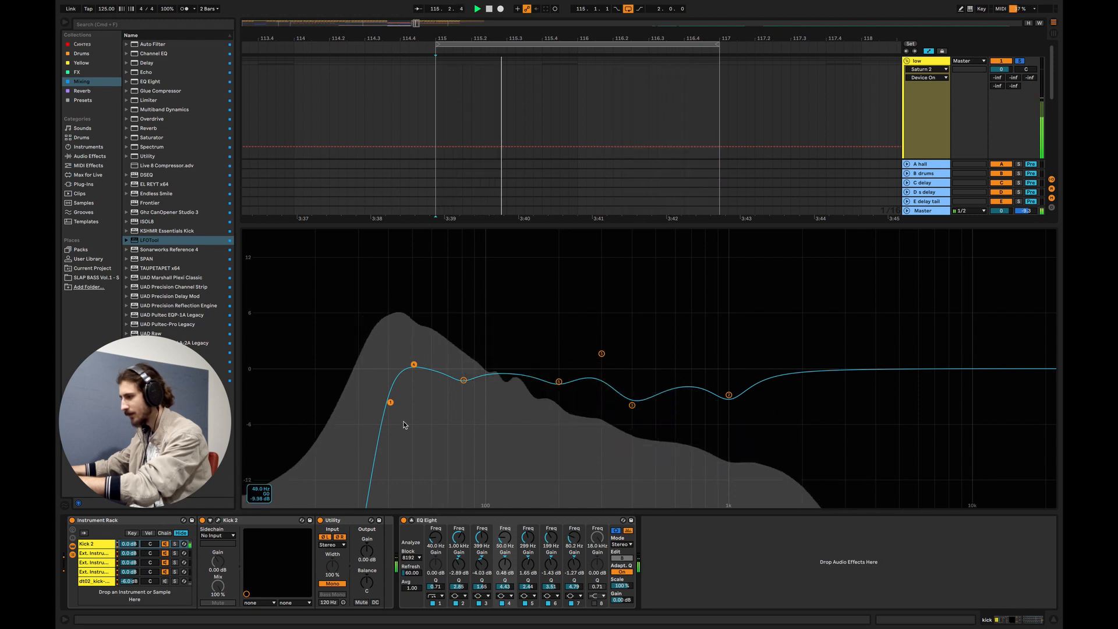
key(space)
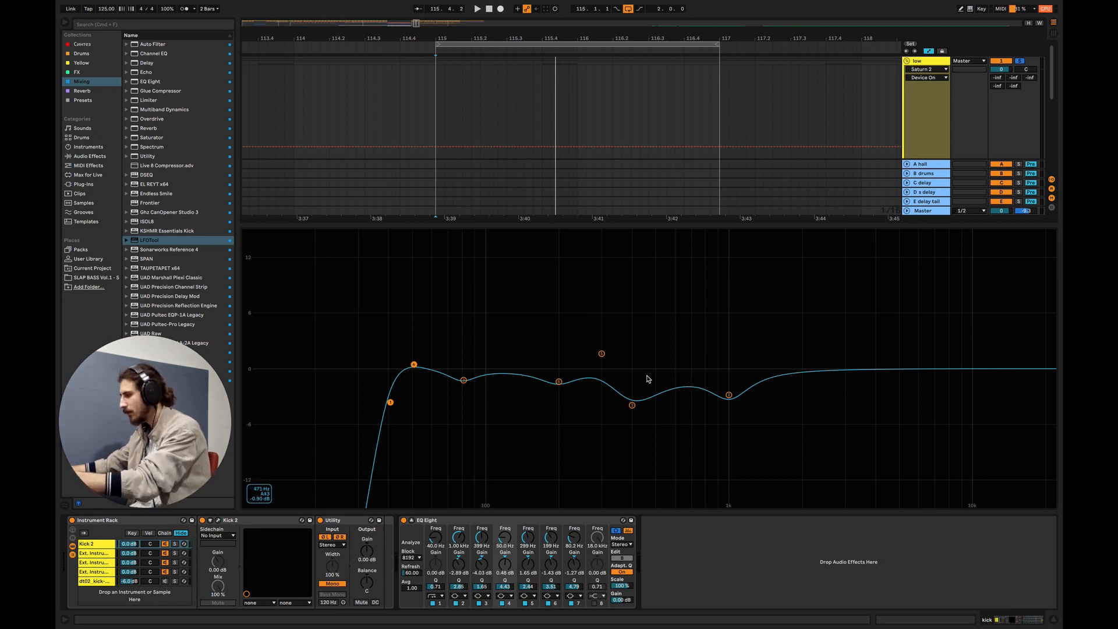
Step: Turn off the kick EQ's 399 Hz band and set the boost near 300 Hz to 299 Hz with 1.16 dB gain
click(602, 354)
drag(602, 353, 604, 349)
click(632, 408)
click(484, 603)
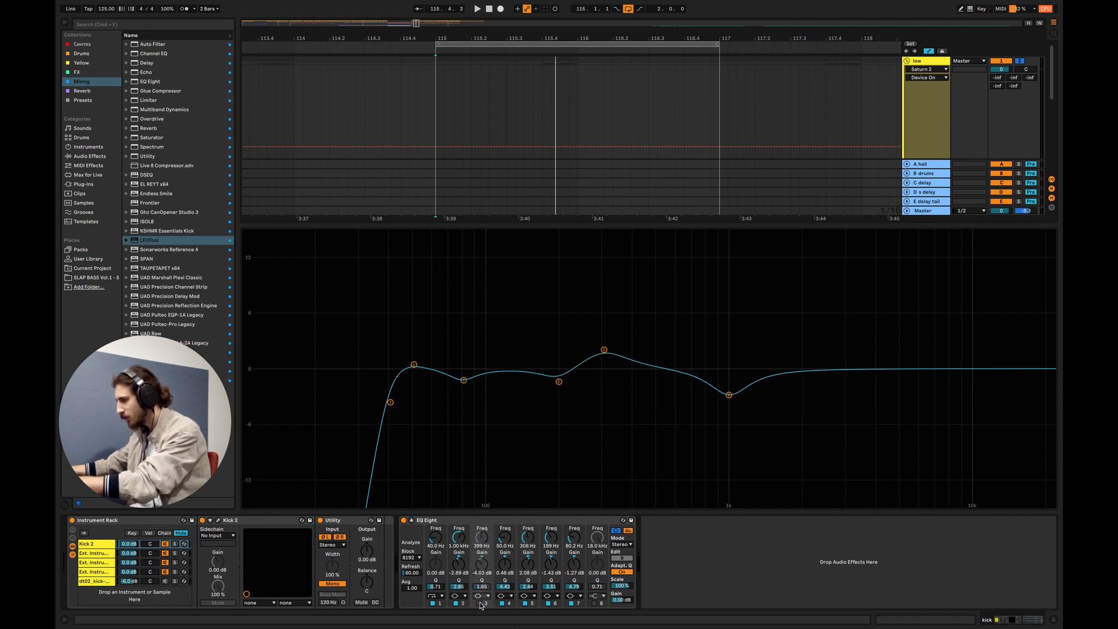
click(606, 351)
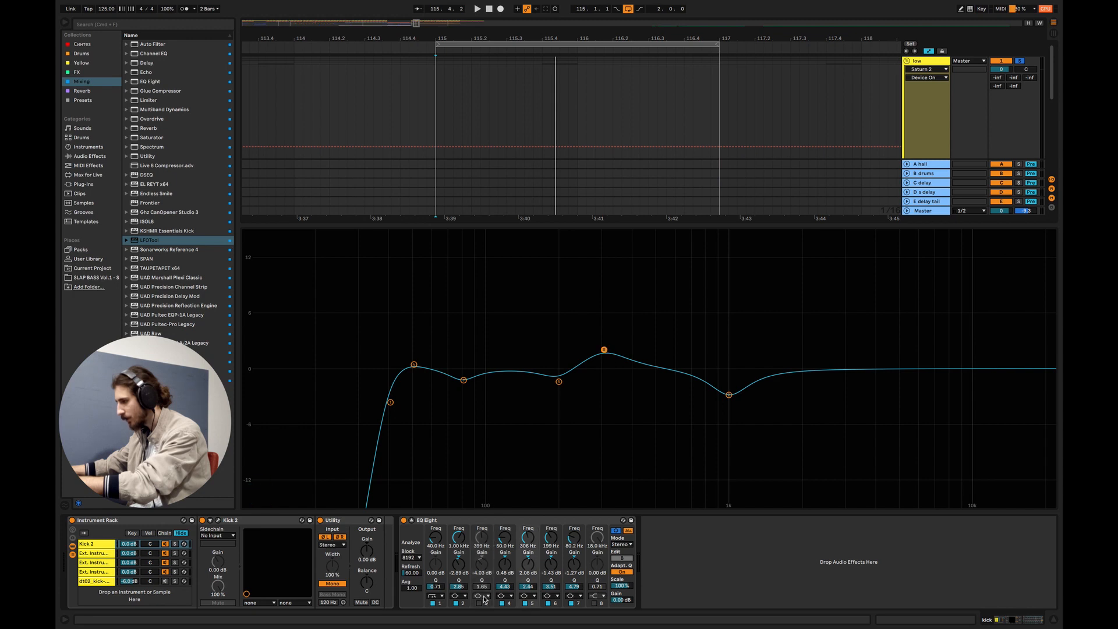
drag(604, 350, 602, 354)
mouse_move(526, 344)
mouse_down()
mouse_move(574, 398)
mouse_move(564, 382)
mouse_move(603, 358)
mouse_up()
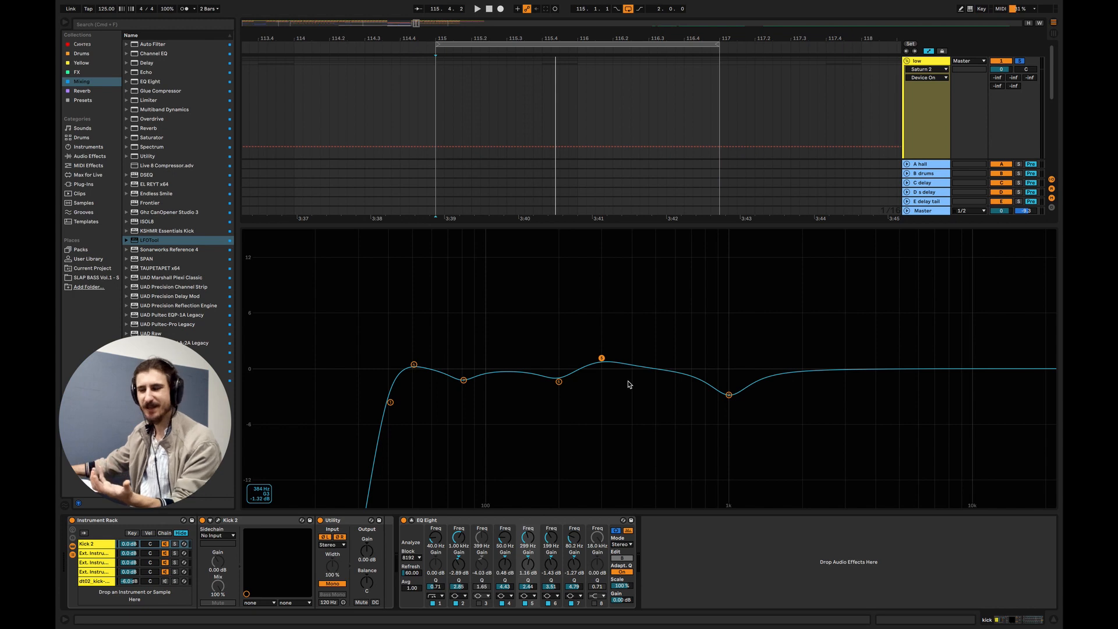
Step: Narrow the kick EQ's 299 Hz boost to a Q of 3.60 while playing the loop
key(space)
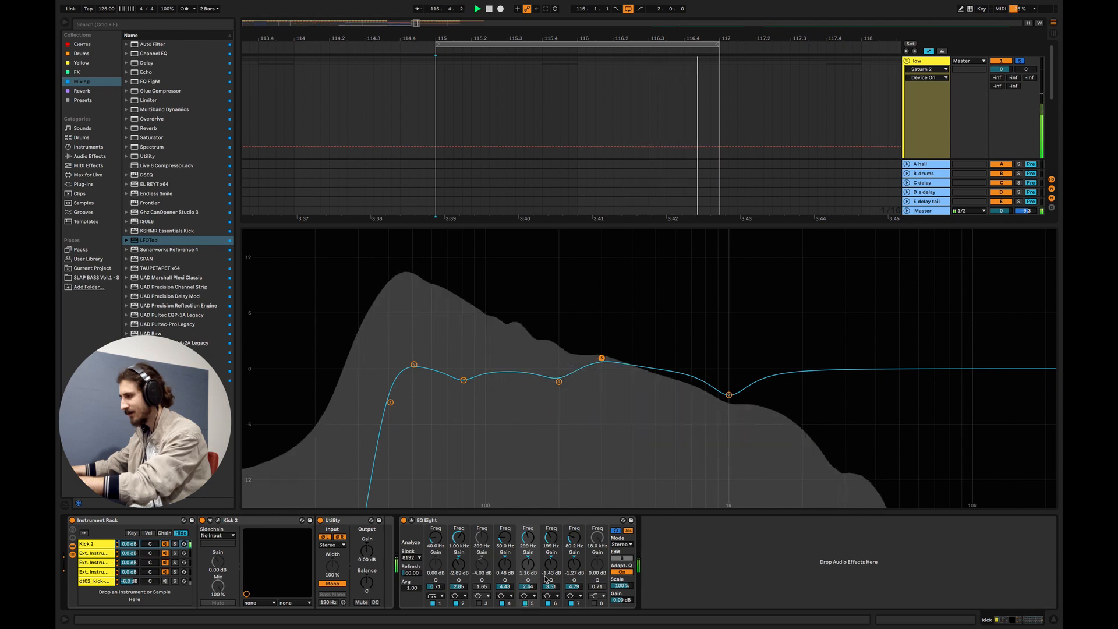
drag(606, 360, 608, 359)
key(space)
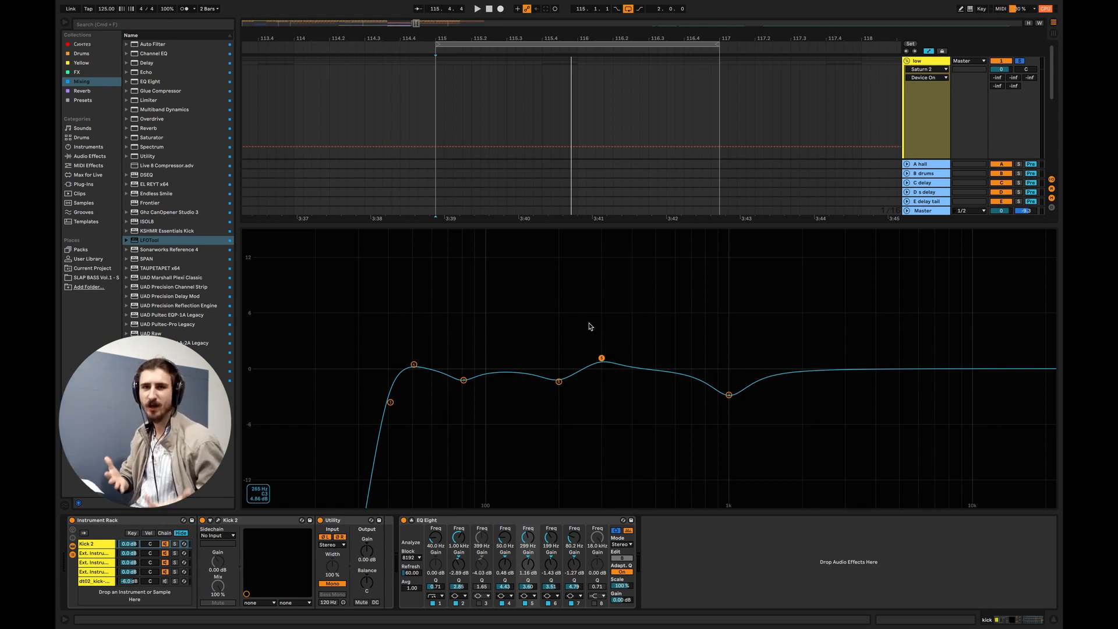
Step: Turn off the kick EQ's 299 Hz band, play the loop, and set the 199 Hz band to 200 Hz at -1.59 dB
scroll(606, 402, down, 3)
key(Delete)
key(space)
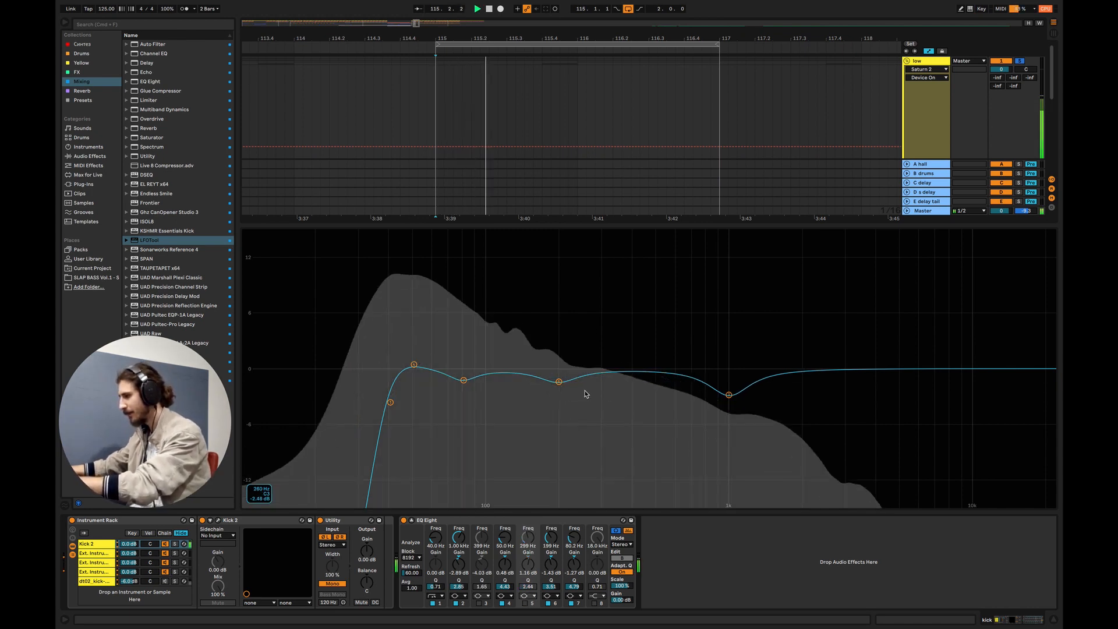
click(559, 382)
drag(559, 383, 559, 383)
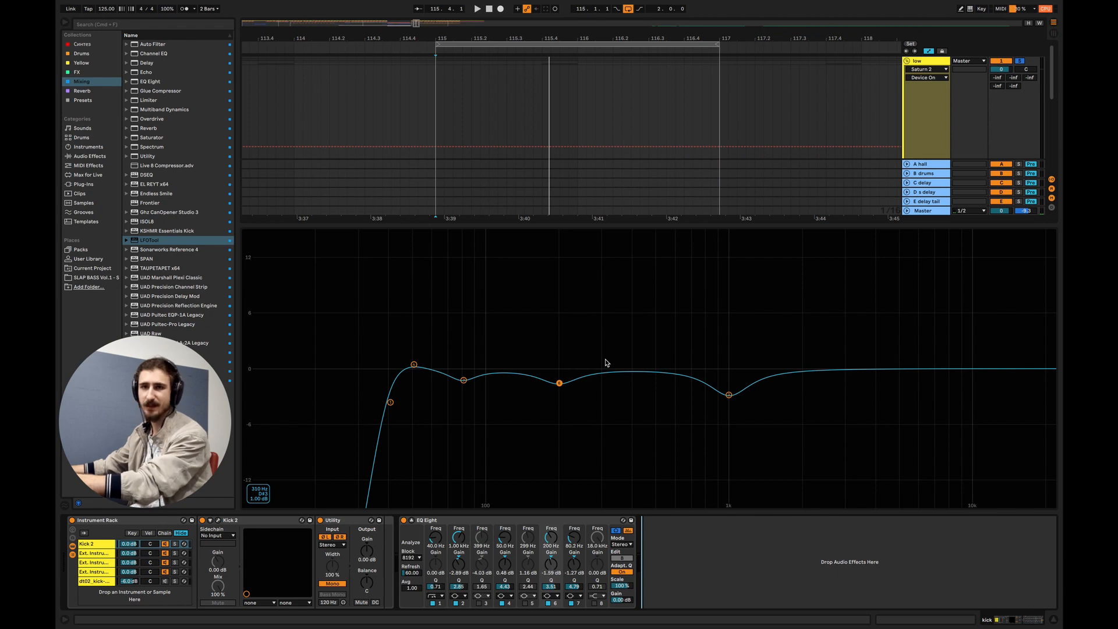
Step: Hide the kick's EQ and check the Auto Filter in the Master track's device chain
click(1054, 621)
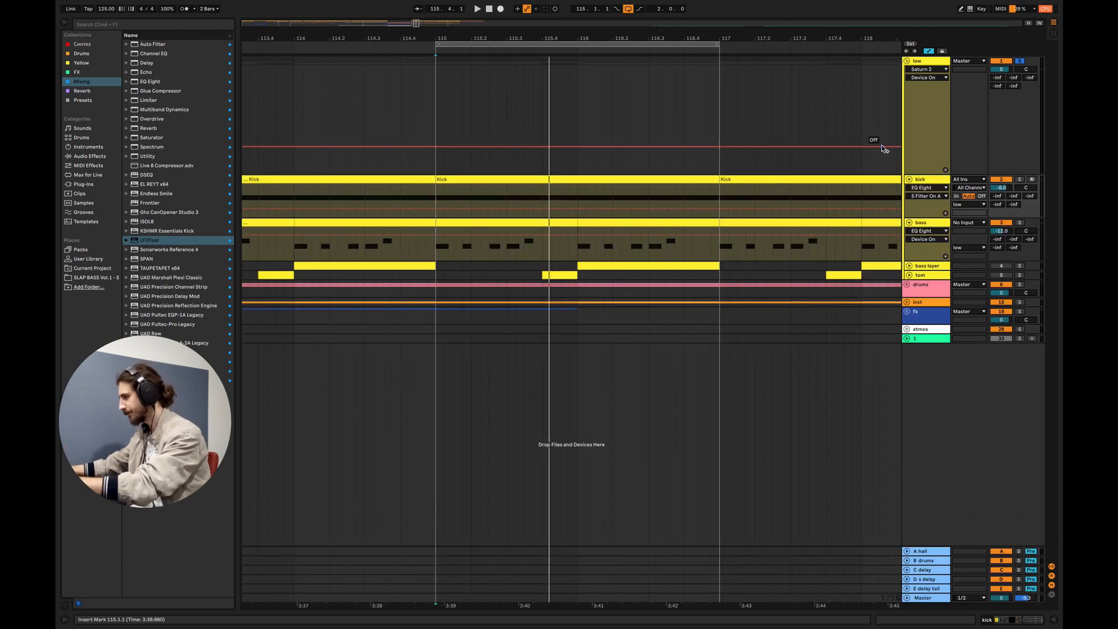
double_click(917, 223)
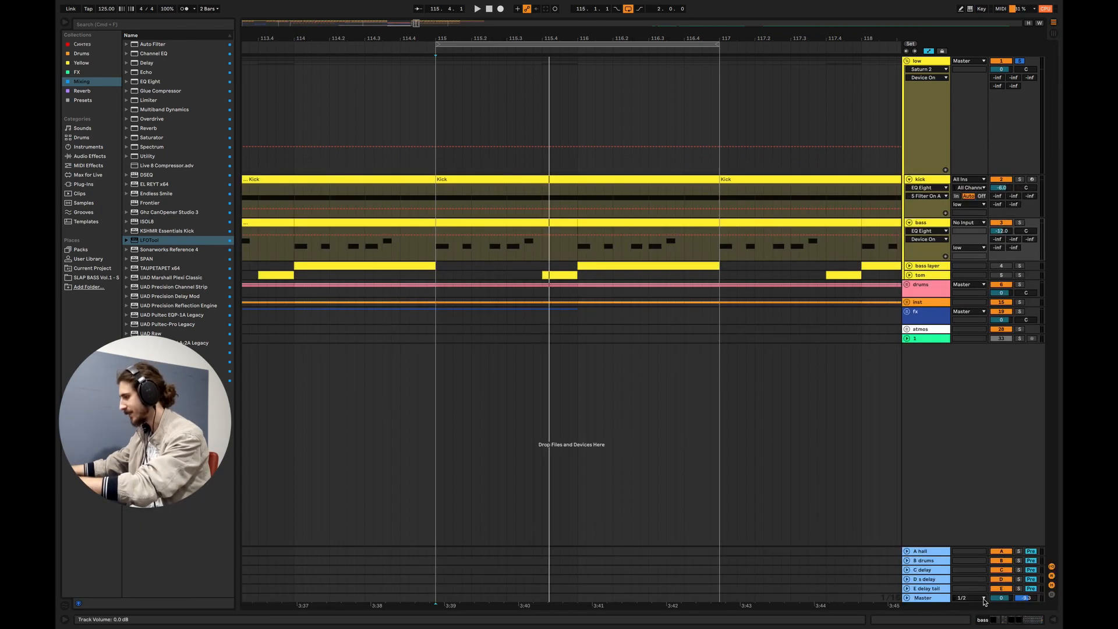
click(1054, 620)
double_click(932, 599)
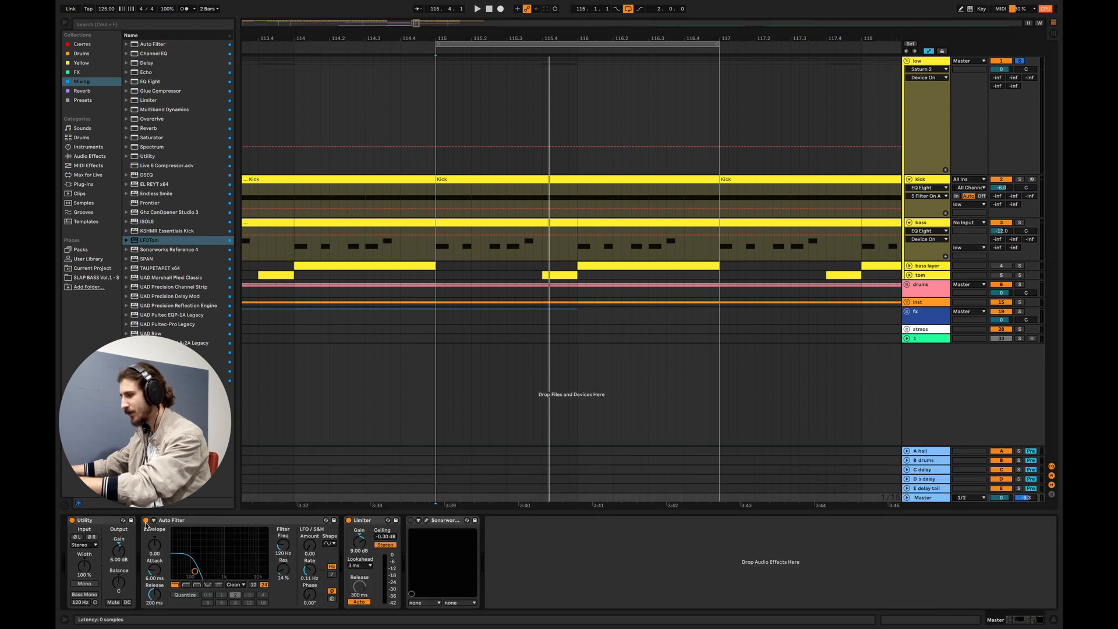
Step: In the bass track's EQ Eight, set the 100 Hz band to -1.27 dB and the 50 Hz band to -1.67 dB with a Q of 6.05
double_click(929, 223)
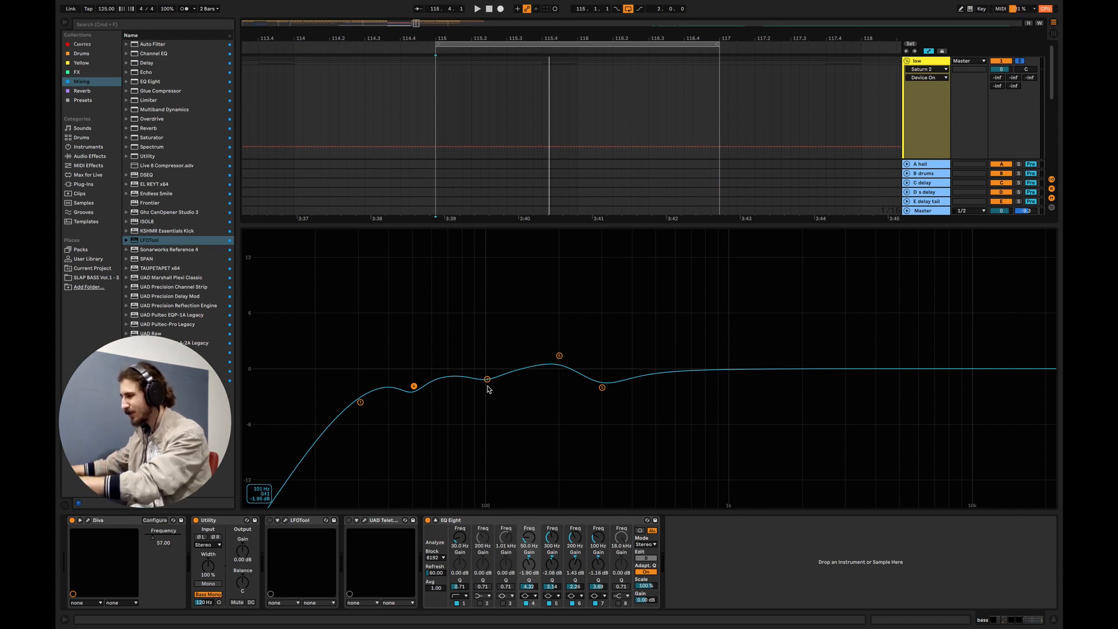
drag(489, 381, 487, 380)
mouse_move(391, 365)
mouse_down()
mouse_move(437, 396)
mouse_move(389, 383)
mouse_up()
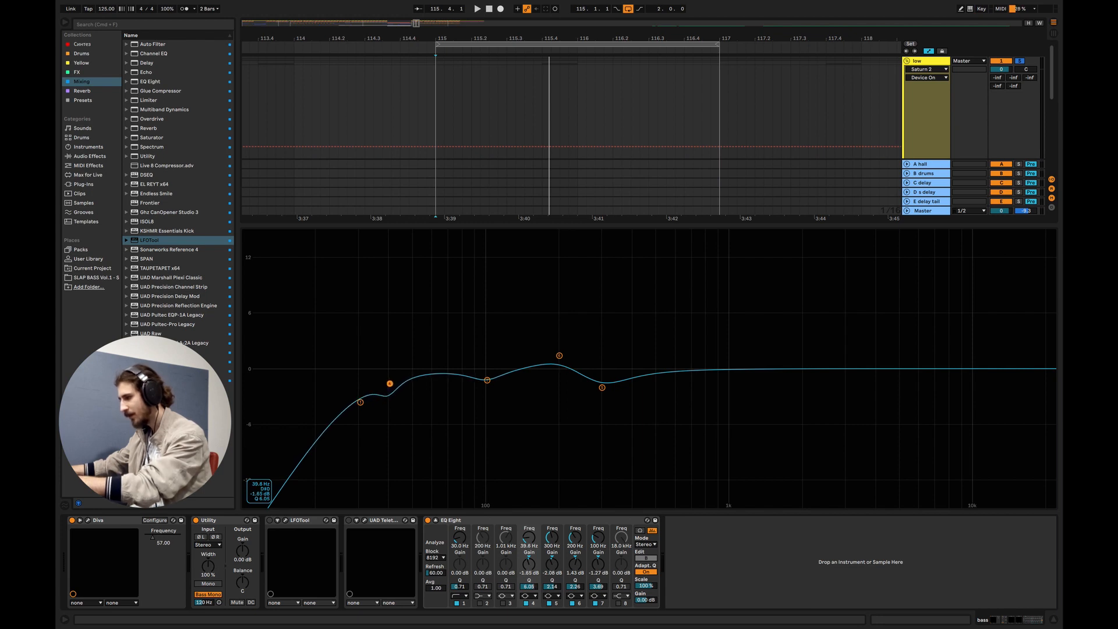
drag(390, 384, 414, 382)
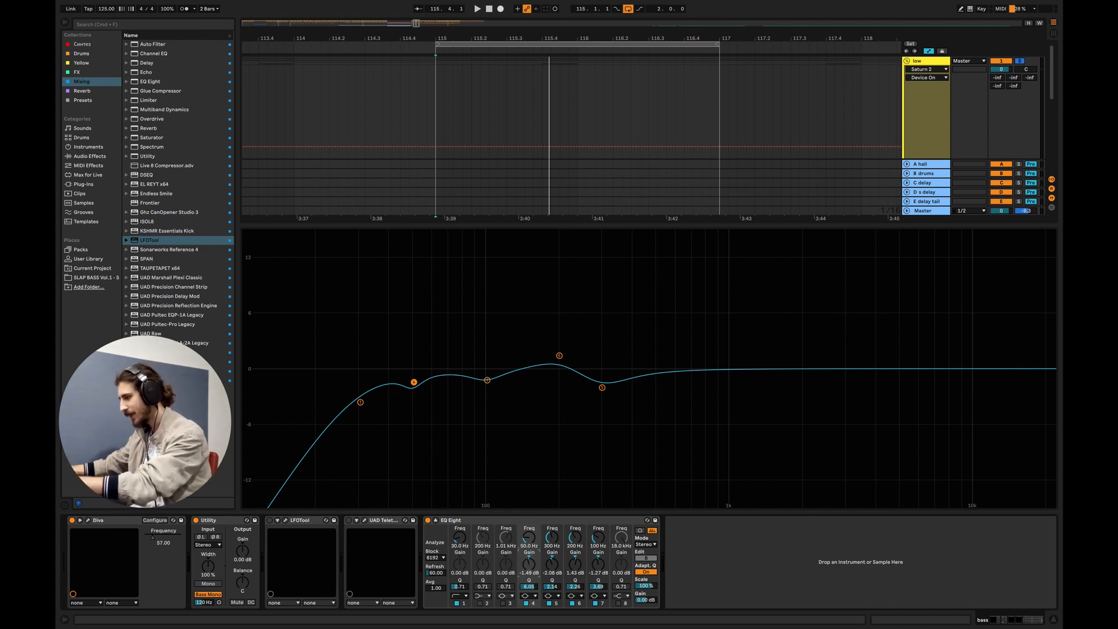
drag(528, 564, 529, 566)
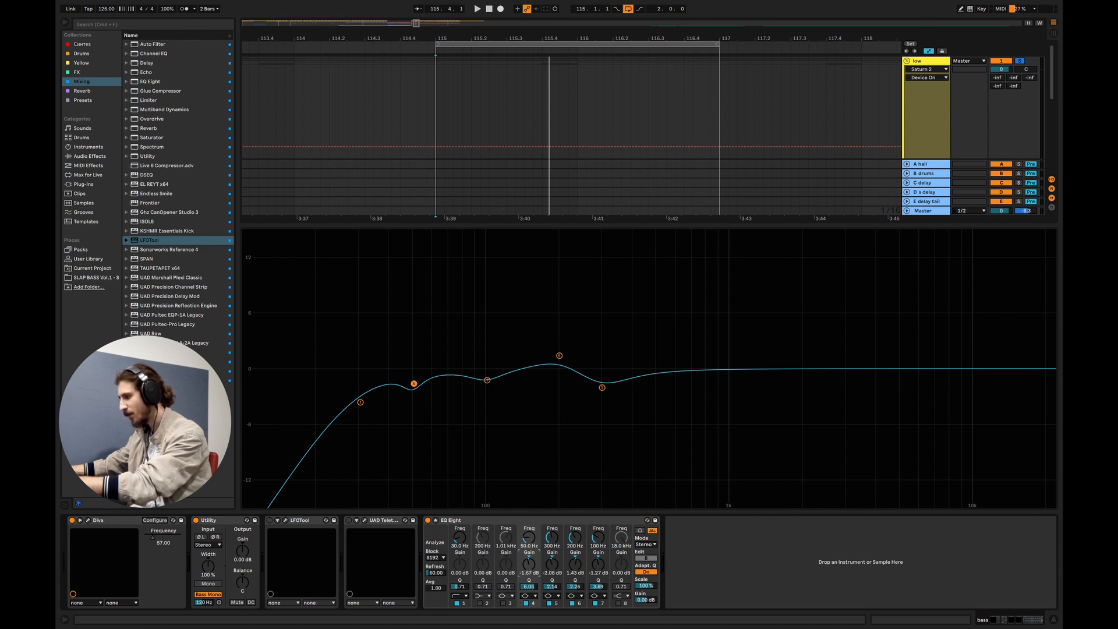
Step: Play the loop, bypass the bass EQ's 50 Hz band to compare, and turn the band back on
key(space)
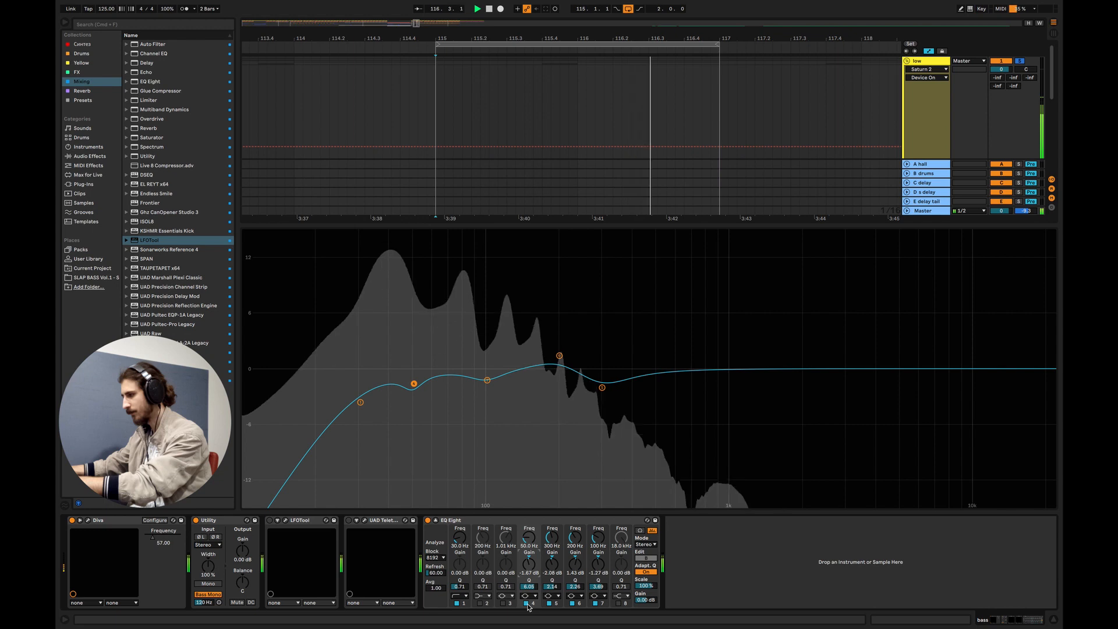
click(527, 603)
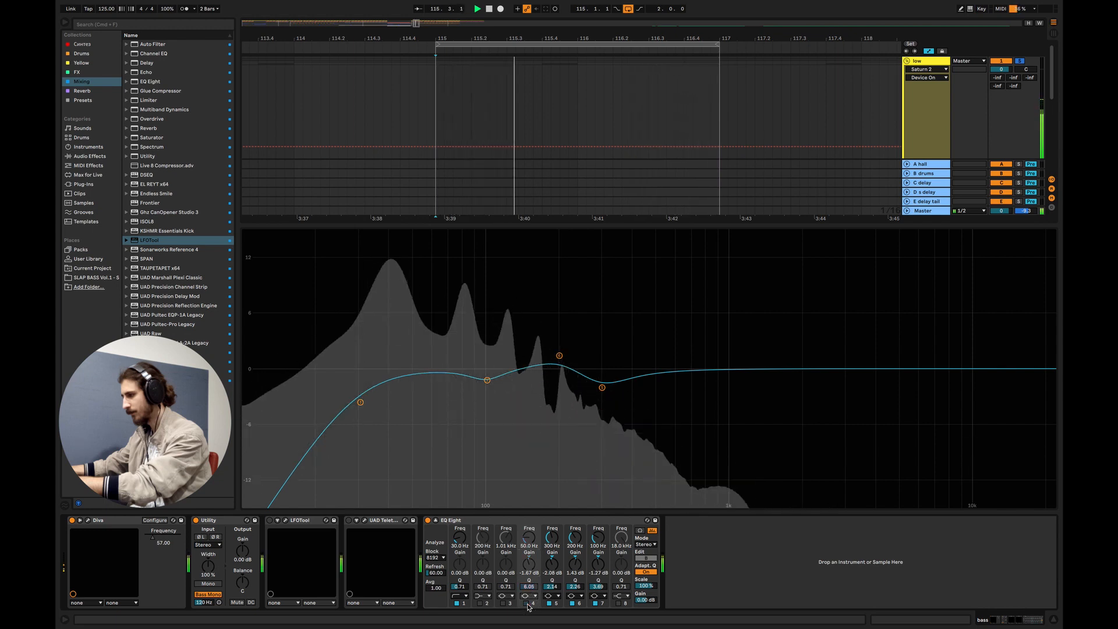
key(space)
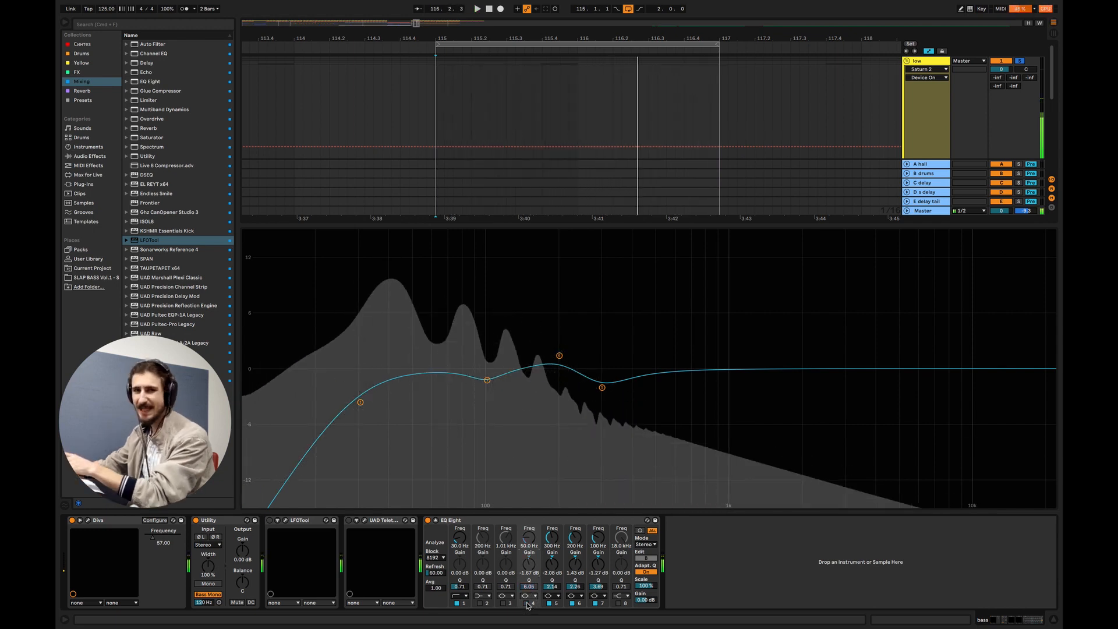
click(529, 604)
Step: Move the bass EQ's 100 Hz band to 99.5 Hz and select the 300 Hz band
click(488, 381)
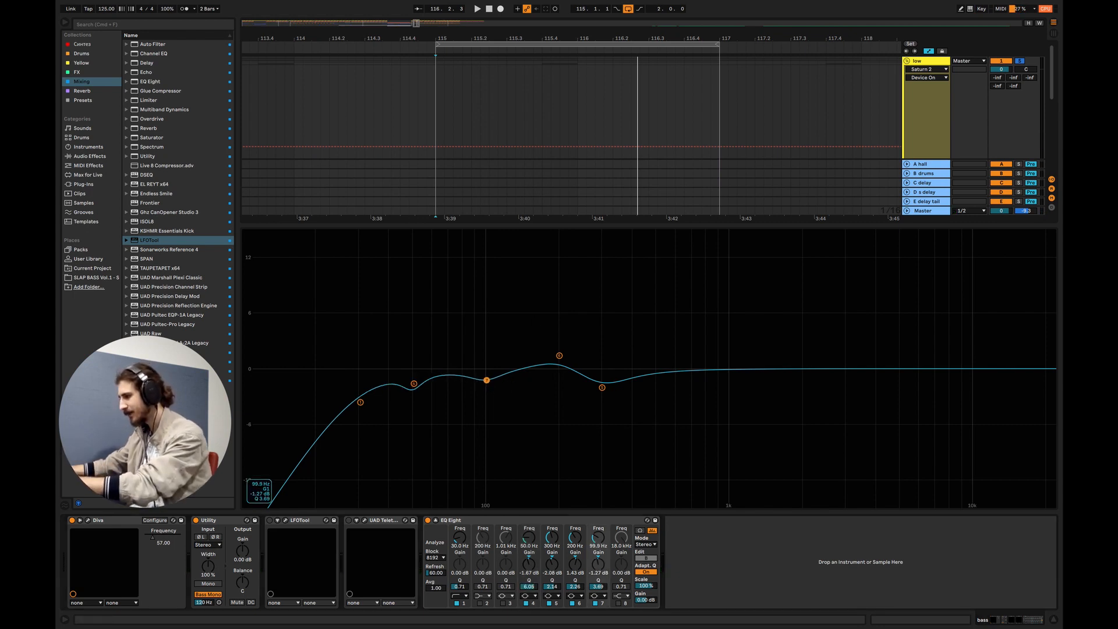
drag(487, 381, 487, 380)
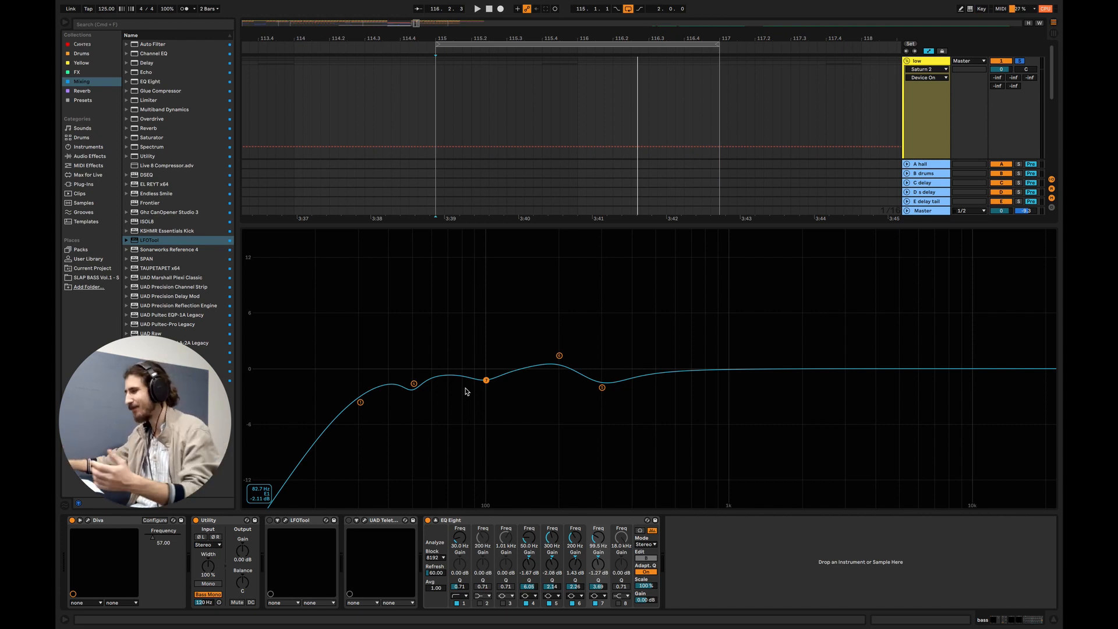
drag(517, 337, 581, 369)
drag(577, 325, 527, 384)
drag(521, 320, 599, 364)
click(602, 388)
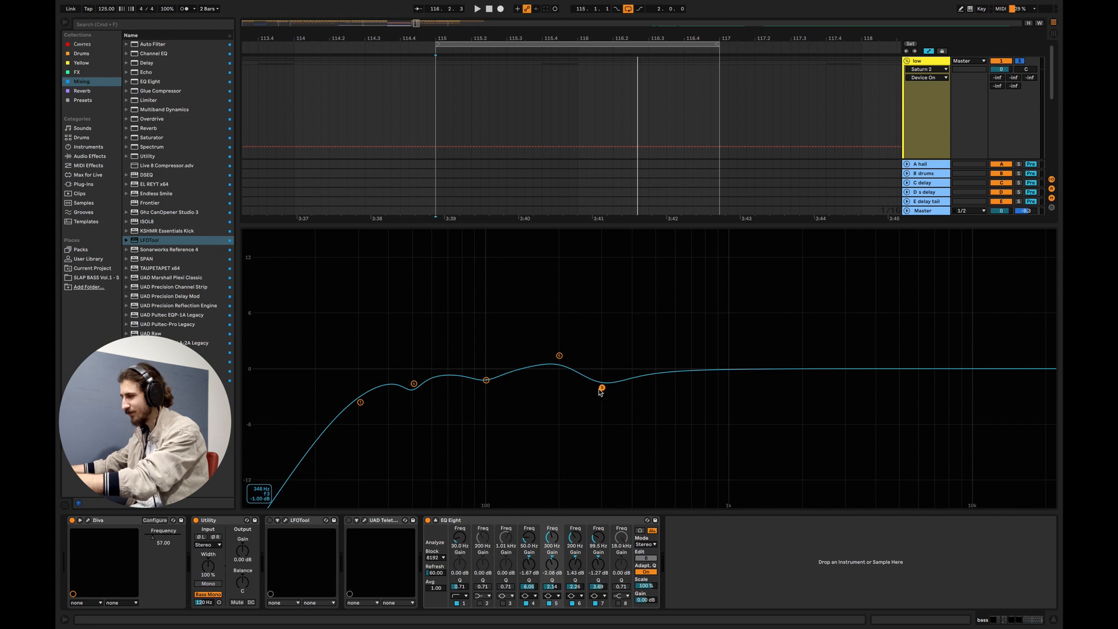
Step: Try moving the bass EQ's 200 Hz and 300 Hz bands and undo the latest band changes
drag(521, 326, 643, 410)
drag(532, 334, 622, 419)
drag(620, 347, 595, 369)
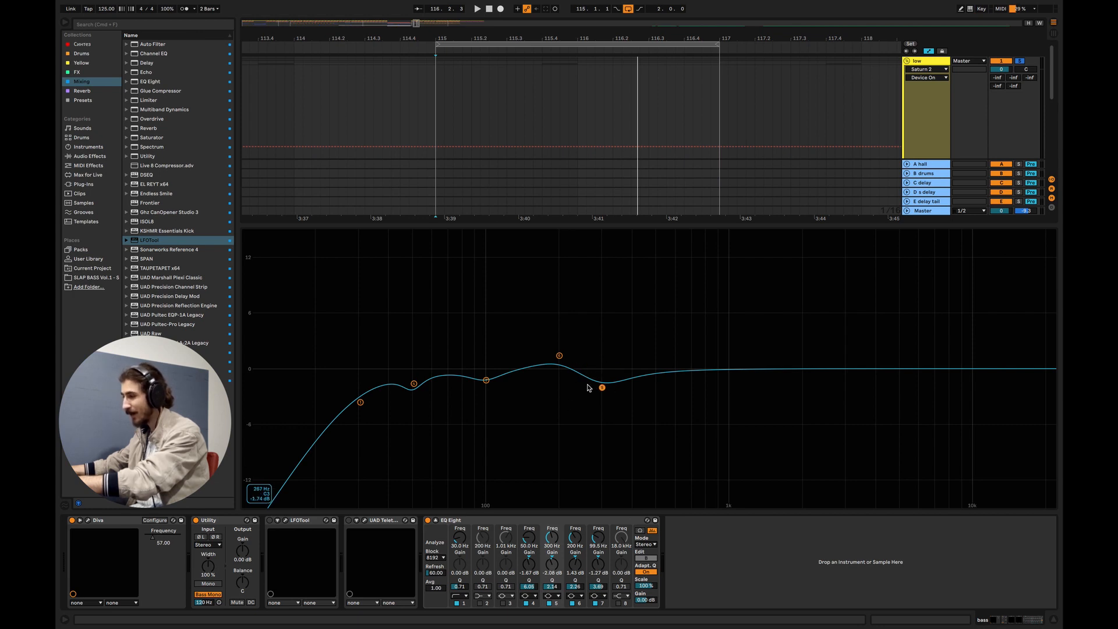
drag(560, 356, 560, 387)
drag(533, 338, 553, 361)
key(super+z)
key(super+z)
key(super+z)
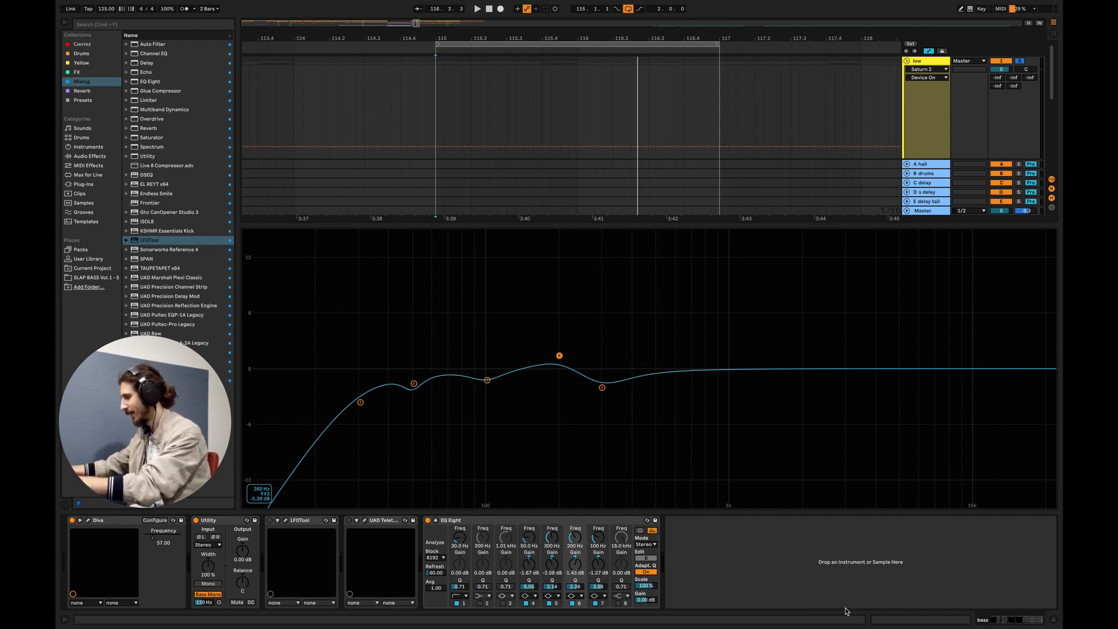
Step: Hide the bass track's device chain and fold the kick and bass tracks in the arrangement
click(1051, 620)
click(909, 180)
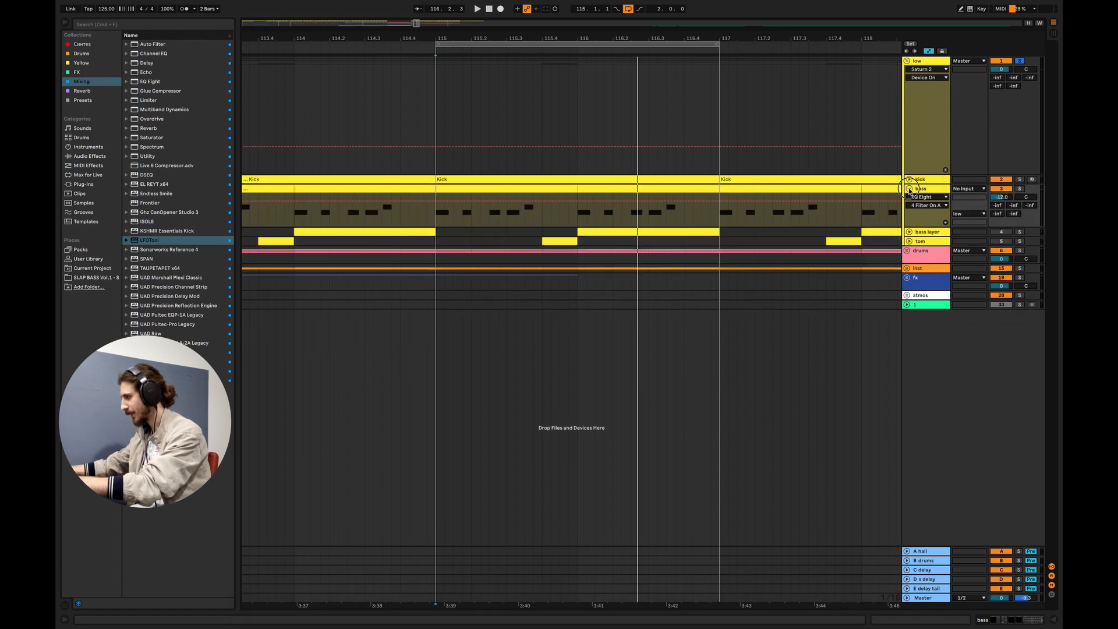
click(910, 189)
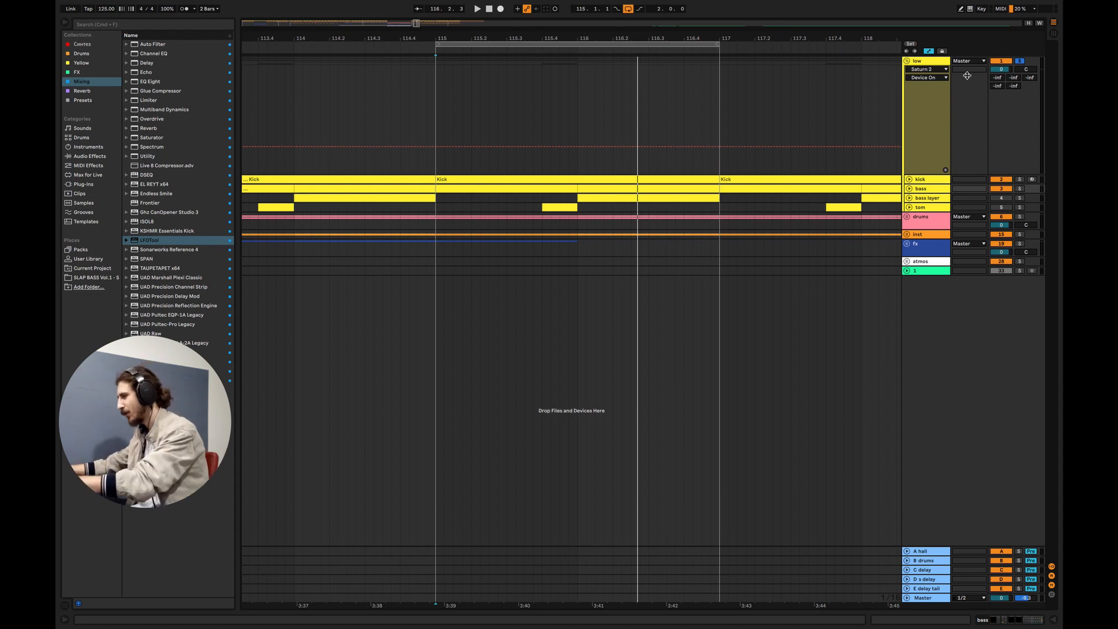
Step: Show the low group's device chain in Session View and close its EQ Eight's expanded display
double_click(939, 98)
key(Tab)
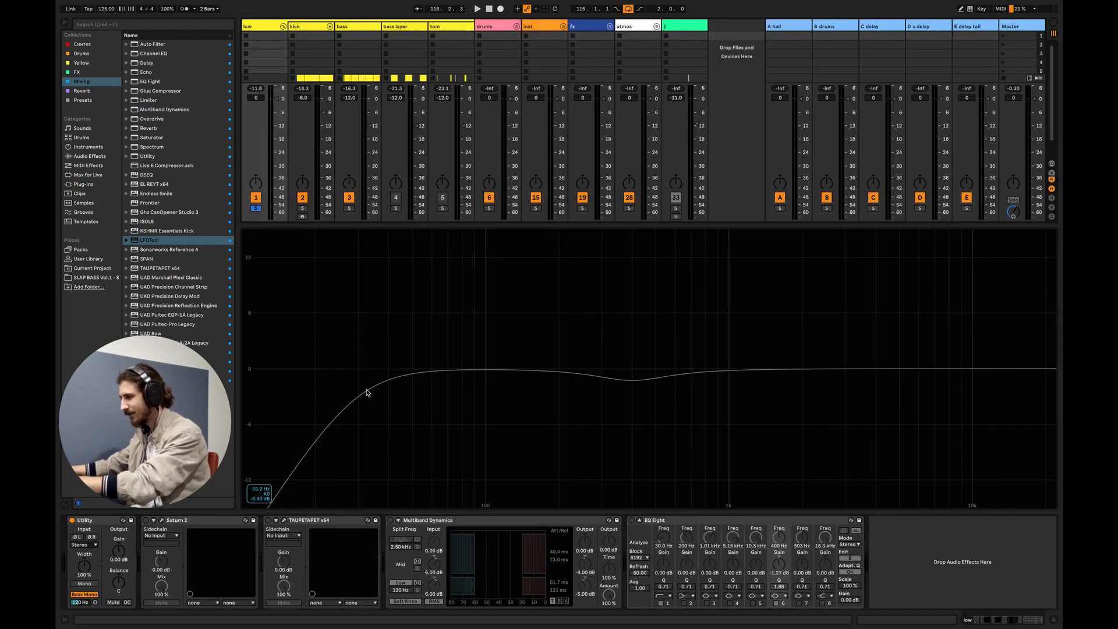
click(641, 520)
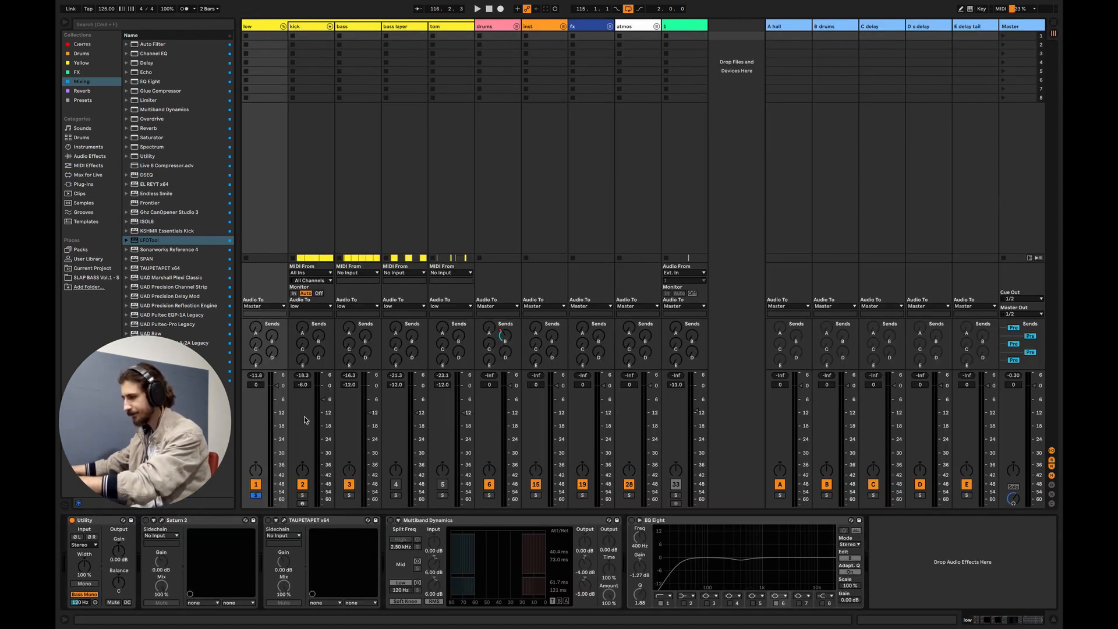
Step: Enable Saturn 2 on the low group and play the loop to hear the saturation
key(space)
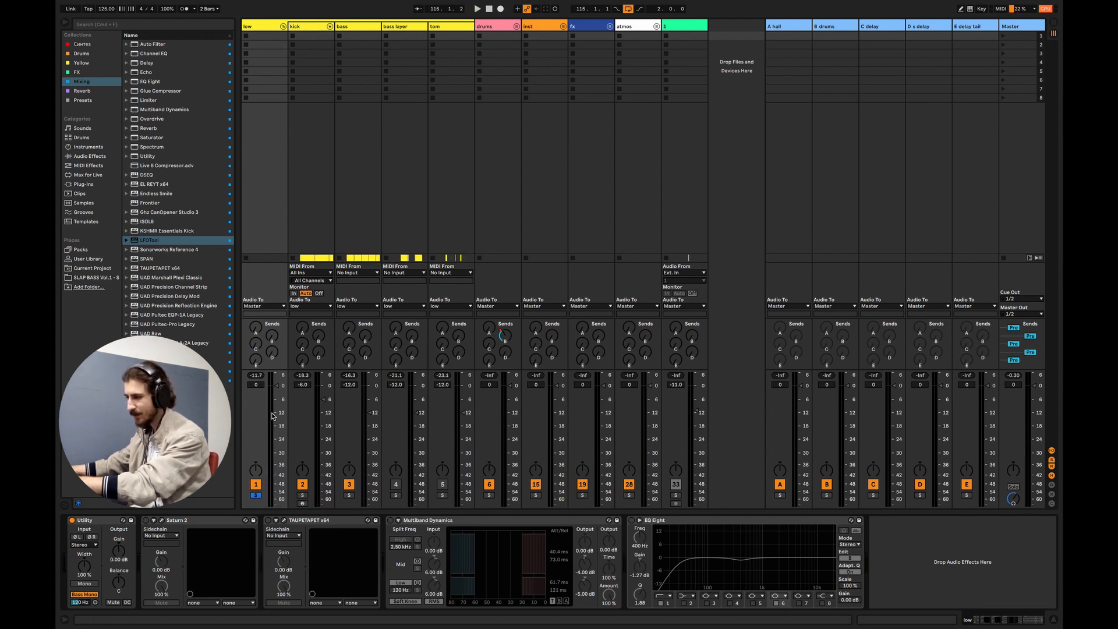
key(super+z)
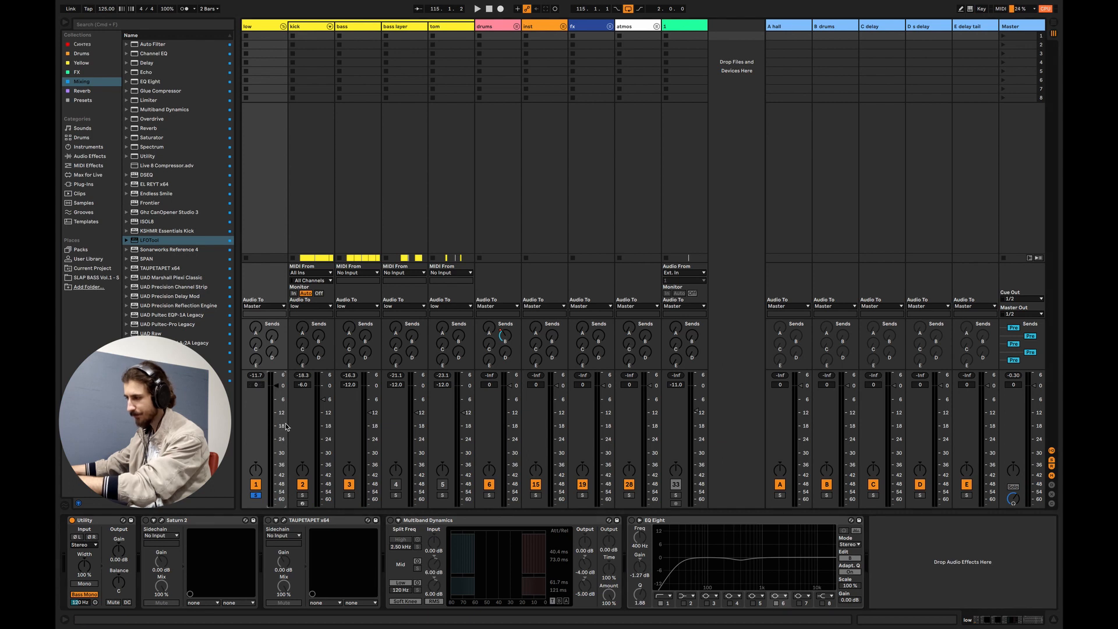
click(146, 520)
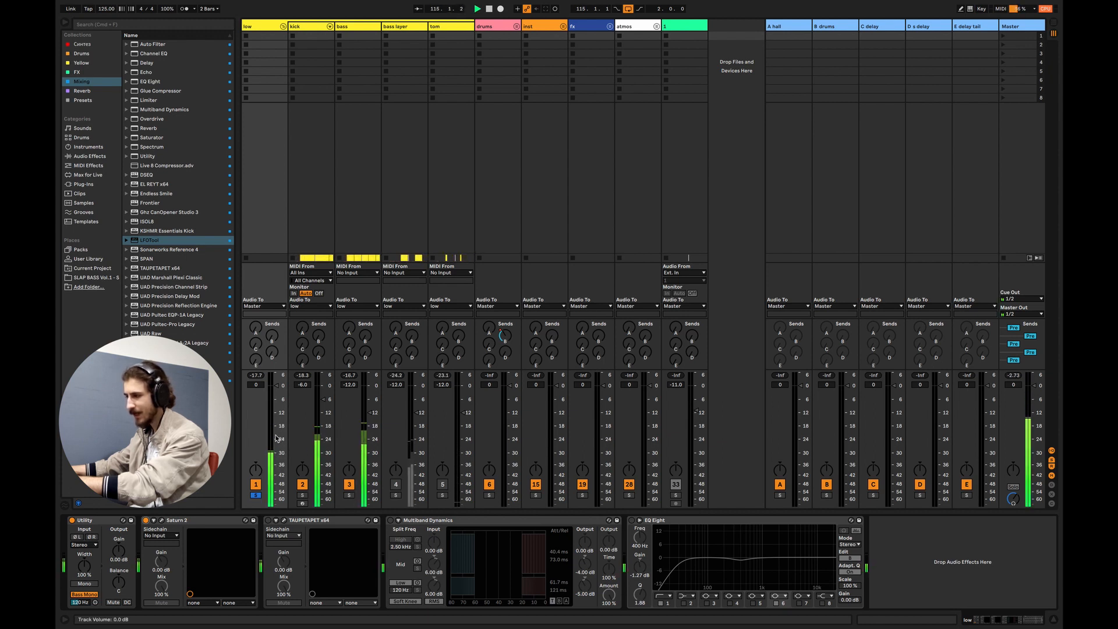
key(space)
Step: Open the low group's Saturn 2 plug-in, solo its lowest band, and select that band
click(245, 520)
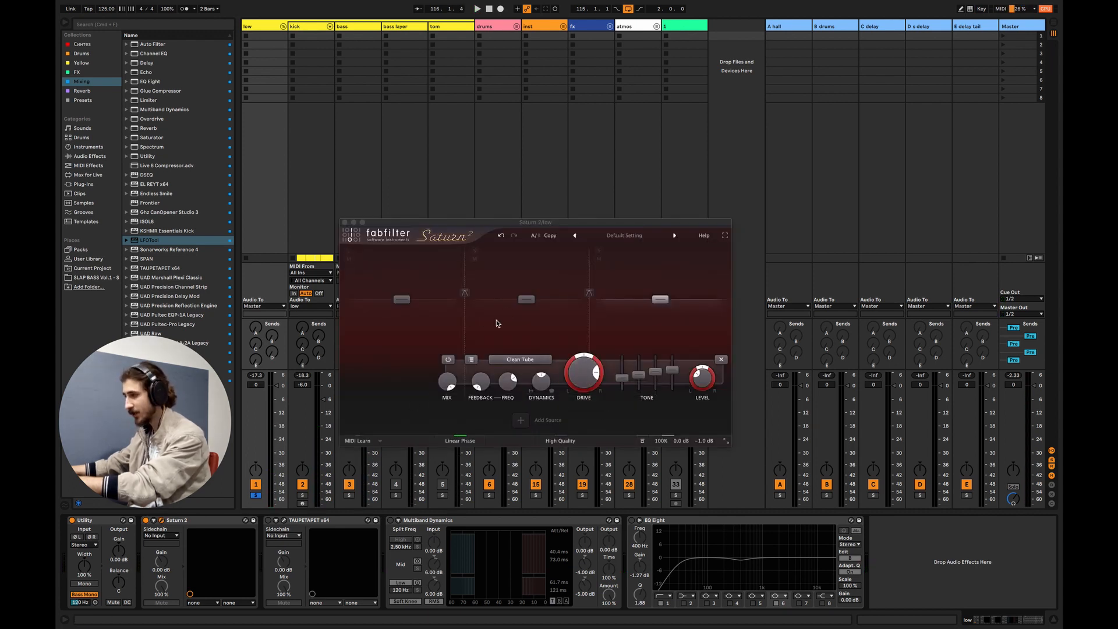
click(576, 283)
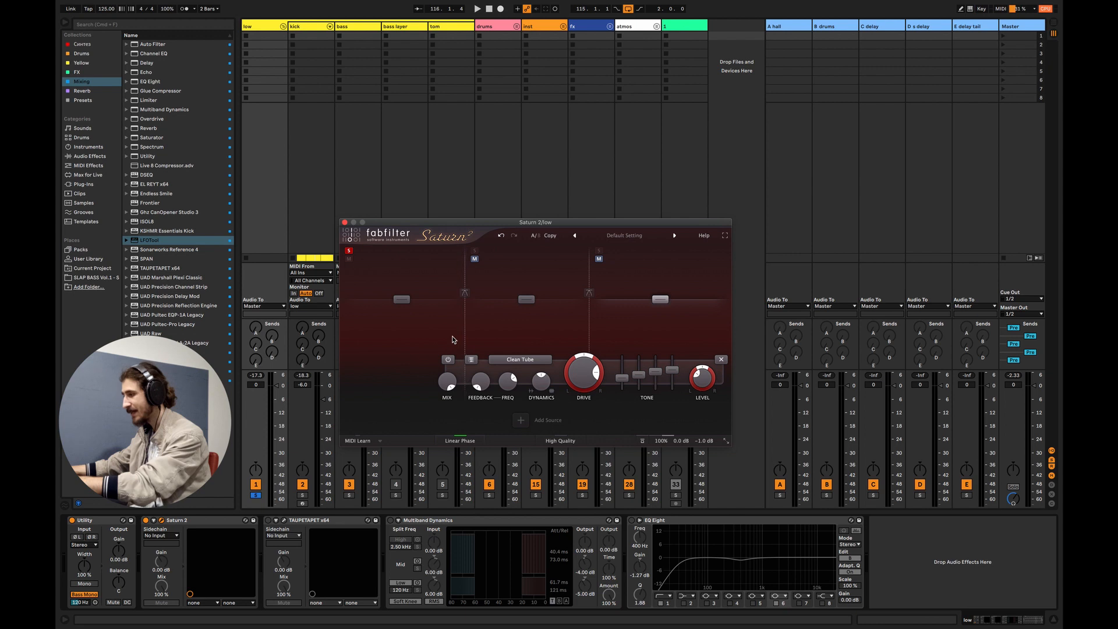
click(427, 341)
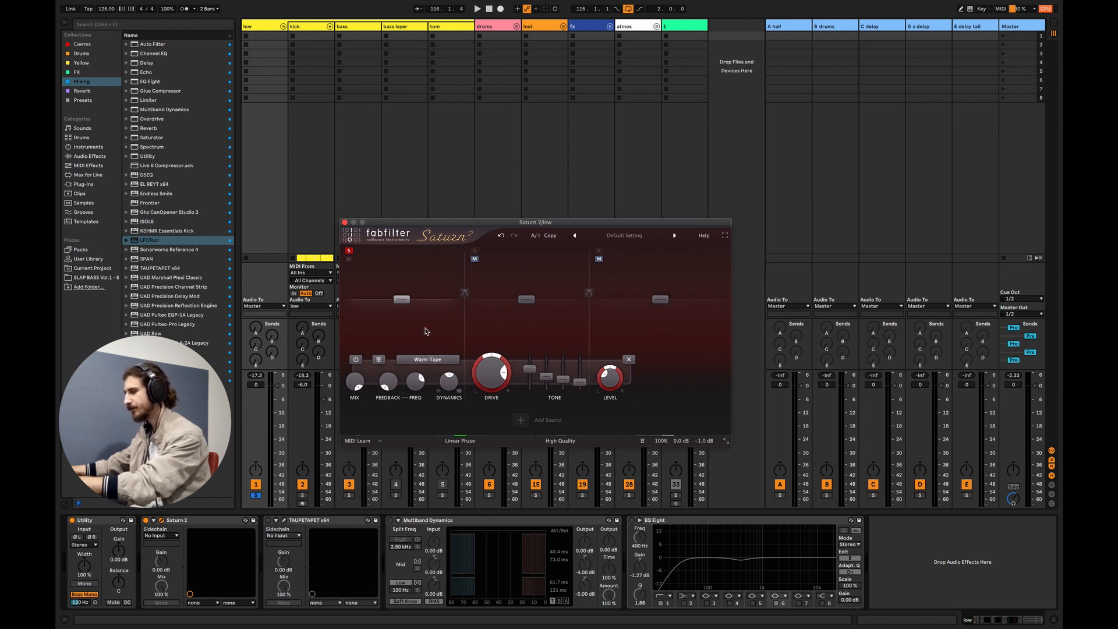
Step: Play the loop and compare Saturn 2's Warm Tape low band bypassed and enabled
key(space)
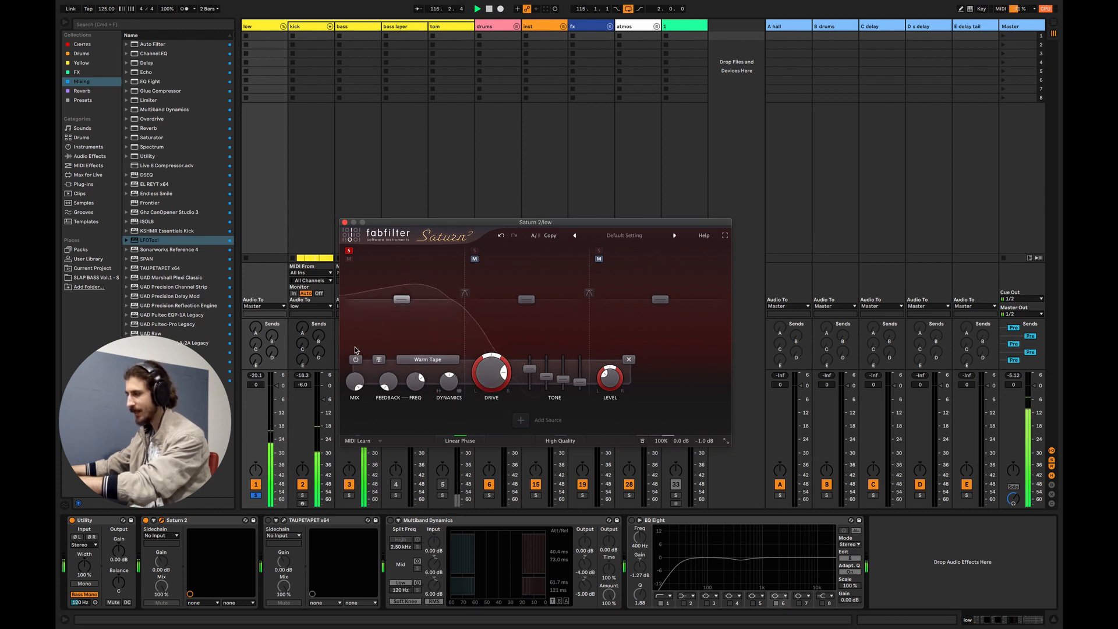
click(356, 360)
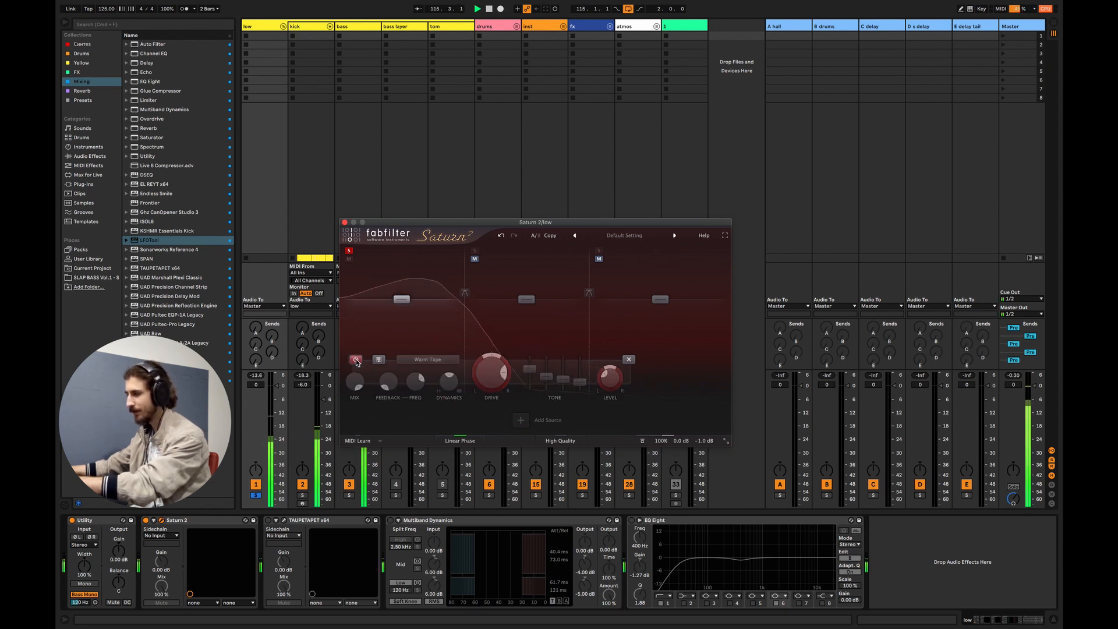
click(355, 360)
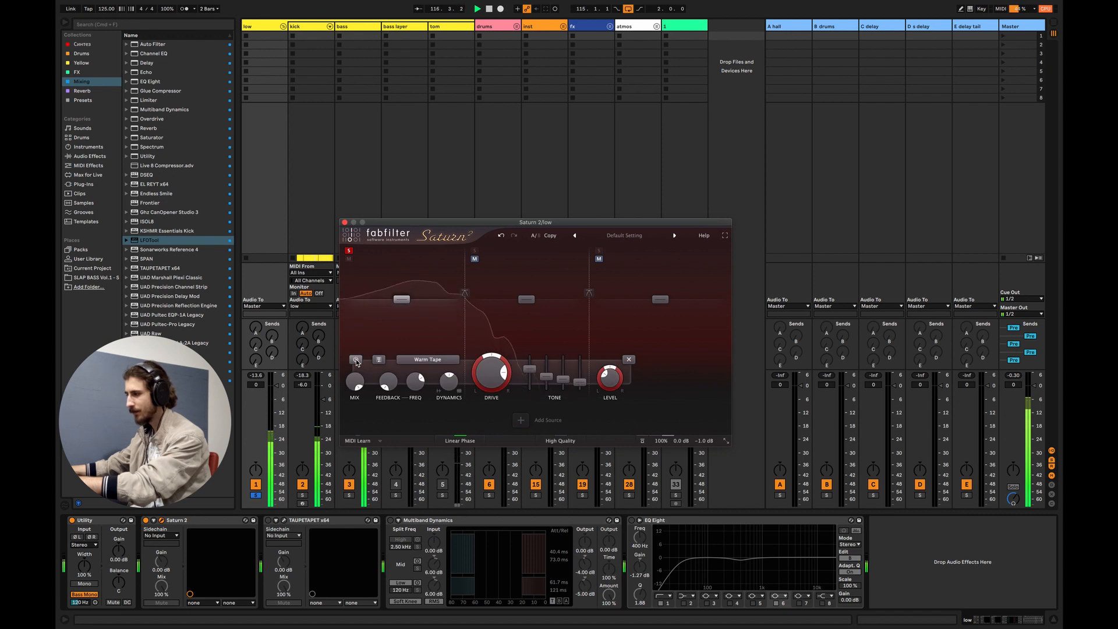
key(space)
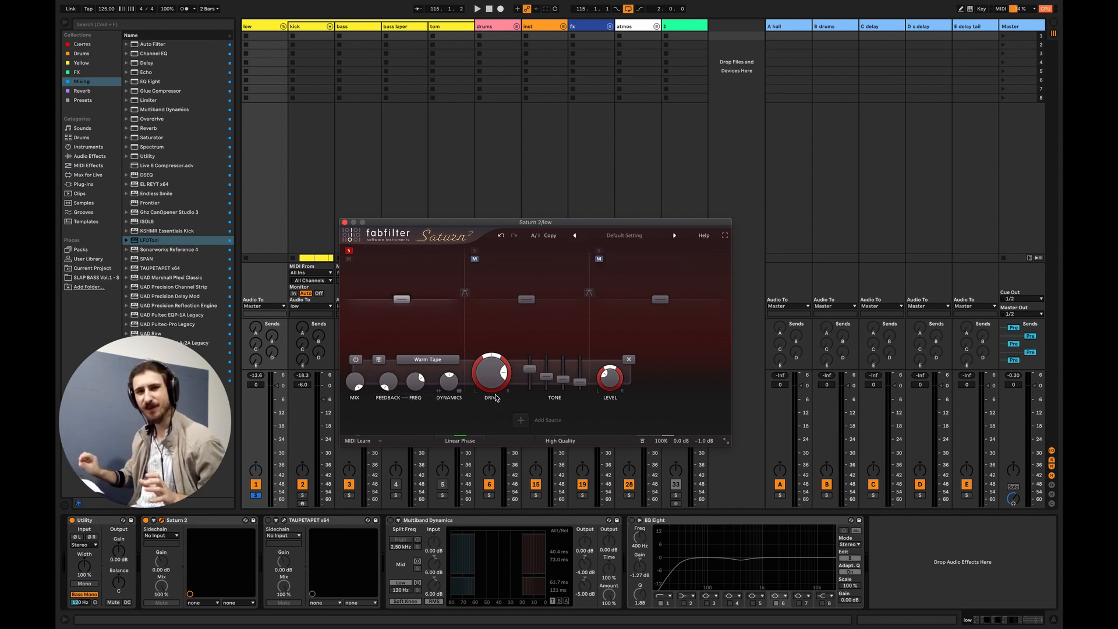
Step: Set Saturn 2's Band 1 level to 0.00 dB and start the loop
mouse_move(495, 379)
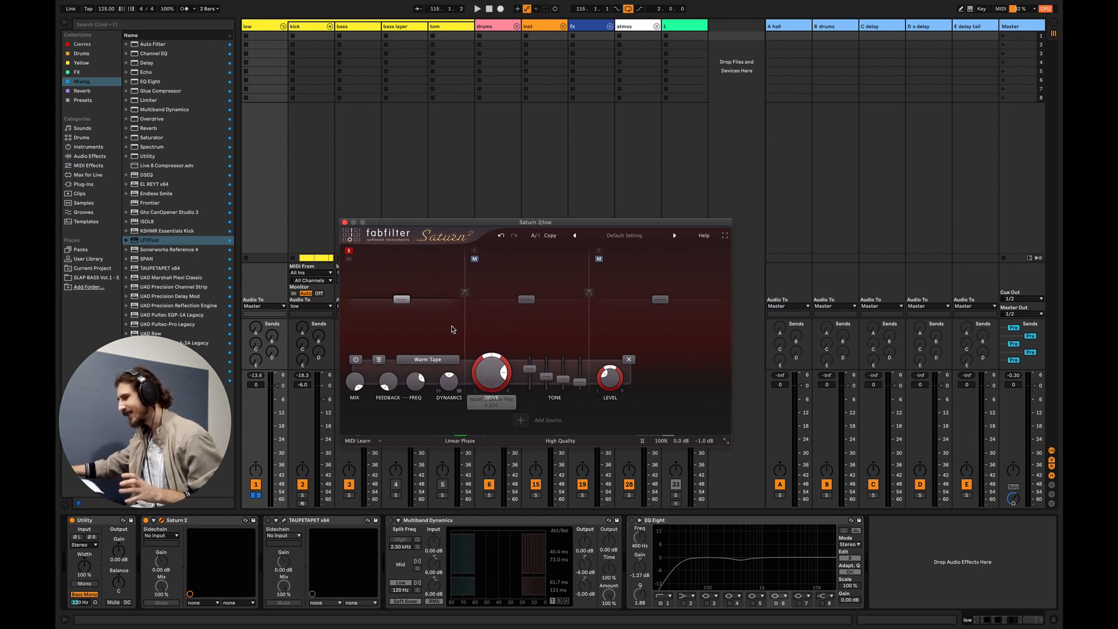
mouse_move(405, 302)
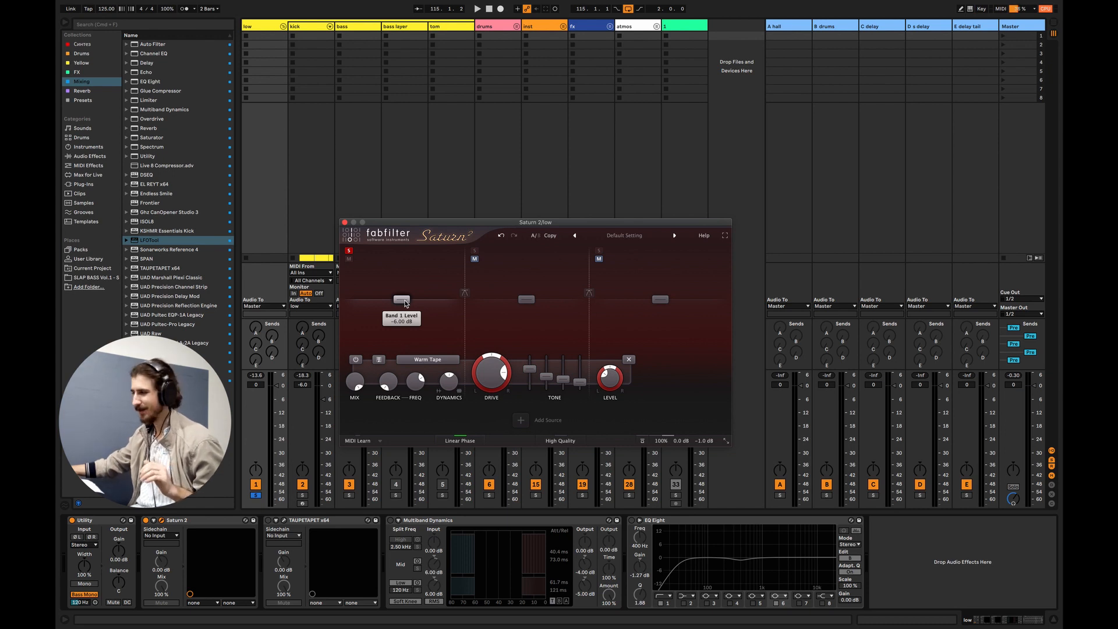
click(403, 319)
click(494, 375)
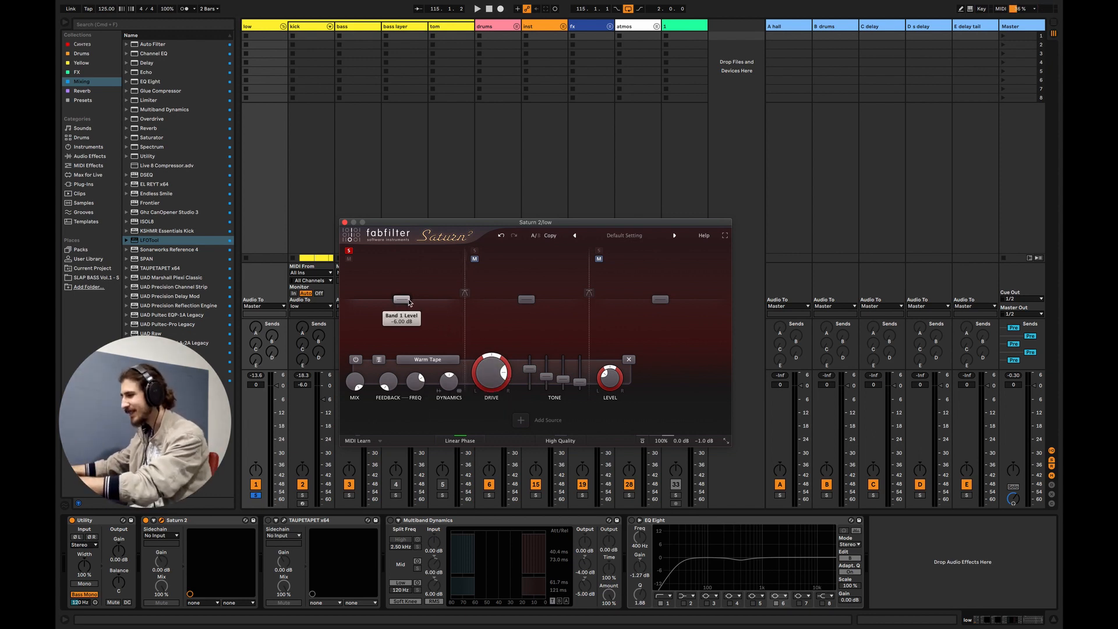
key(Return)
key(space)
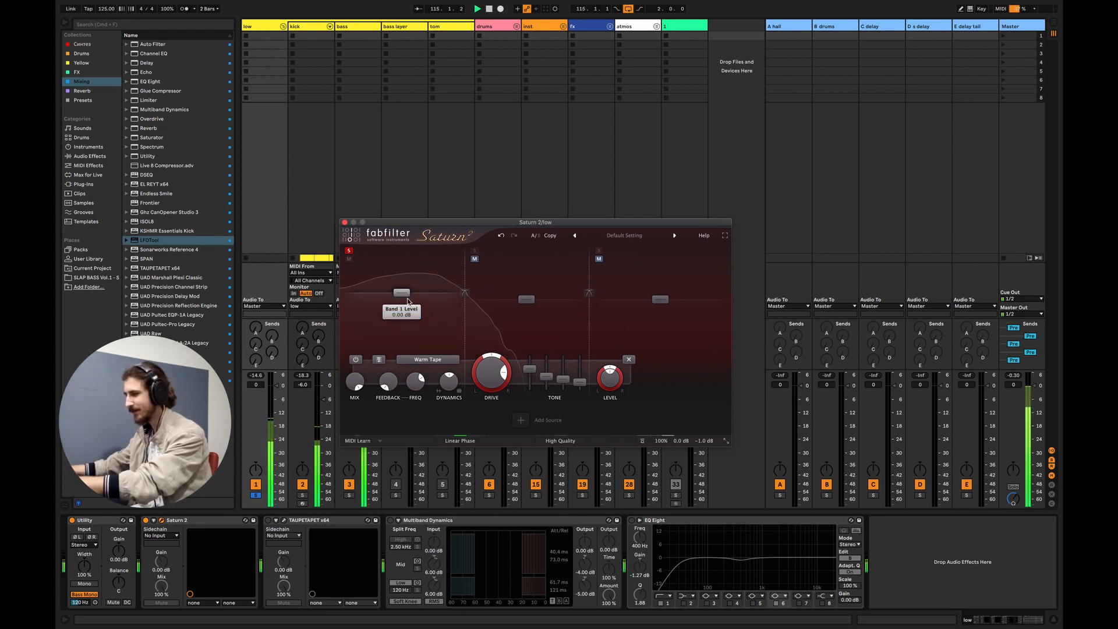
Step: Bypass Saturn 2's low band for comparison, re-enable it, and restore its previous level
click(356, 360)
key(space)
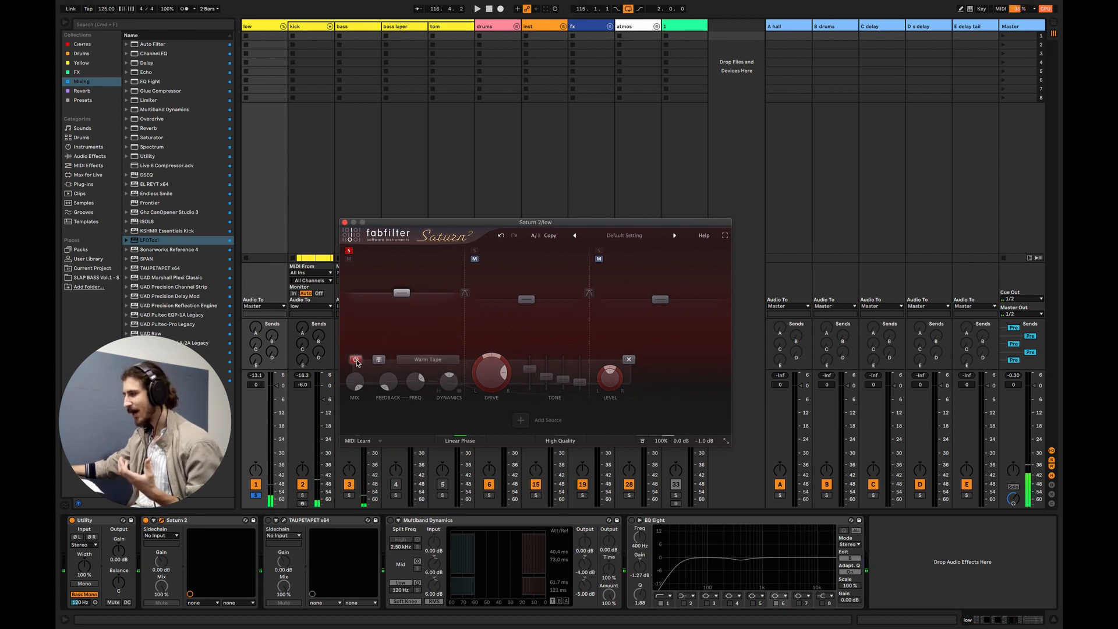
click(356, 359)
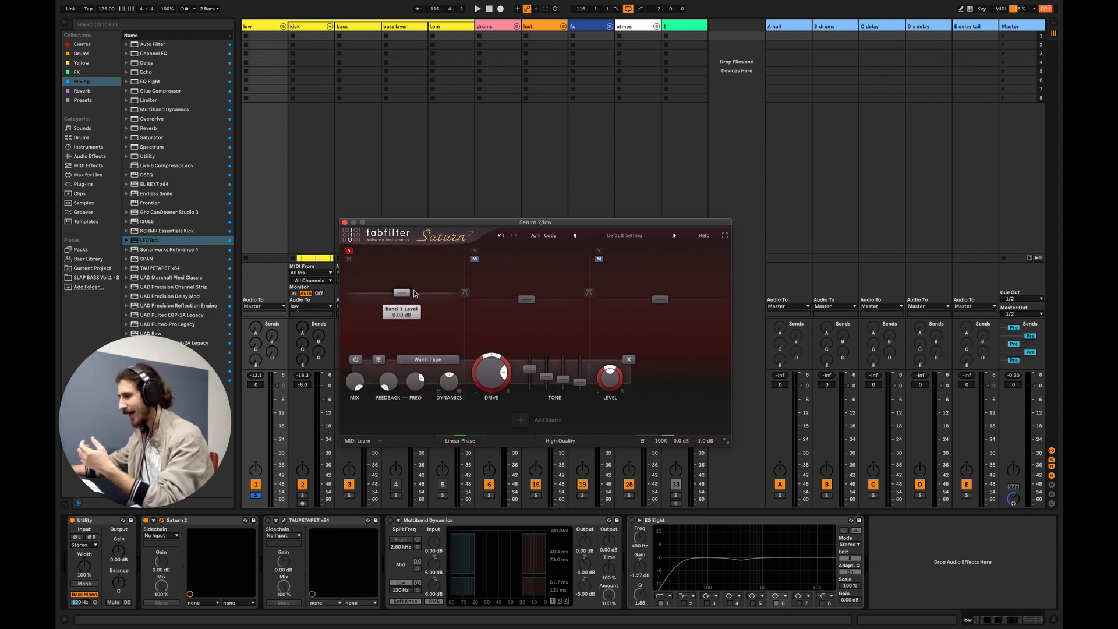
double_click(411, 294)
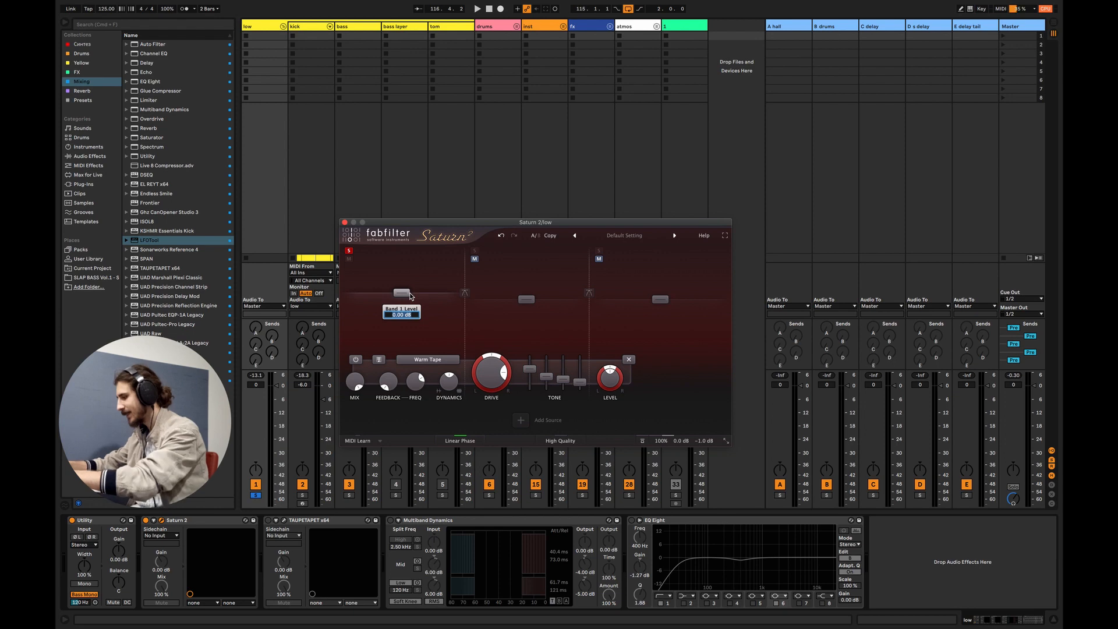
key(Return)
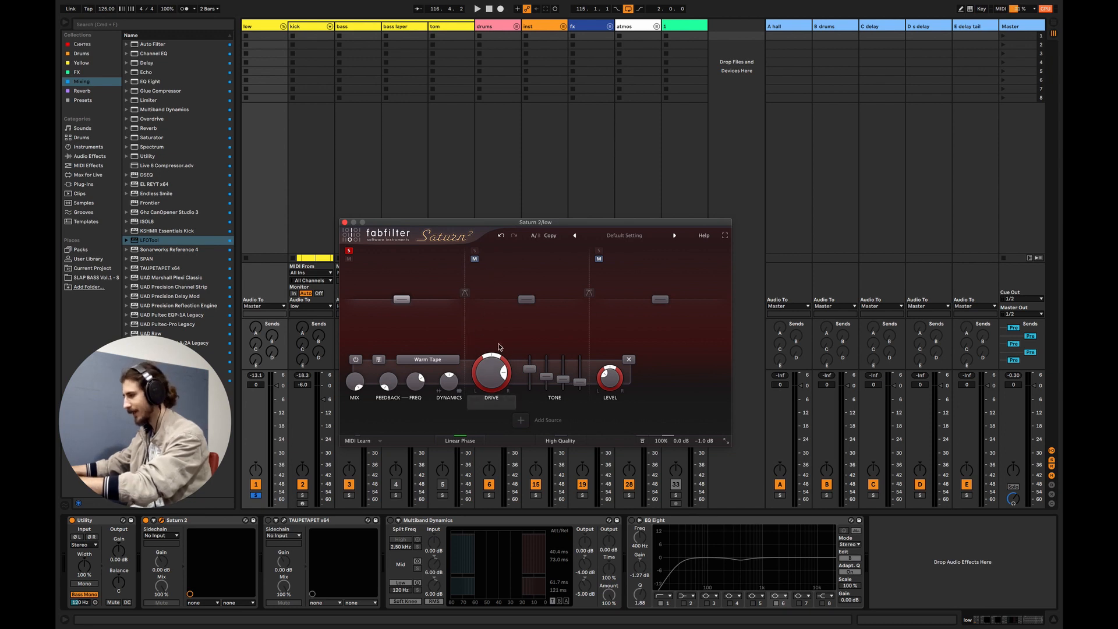
Step: Solo Saturn 2's middle band and lower its Dynamics to -0.422 while the loop plays
click(541, 333)
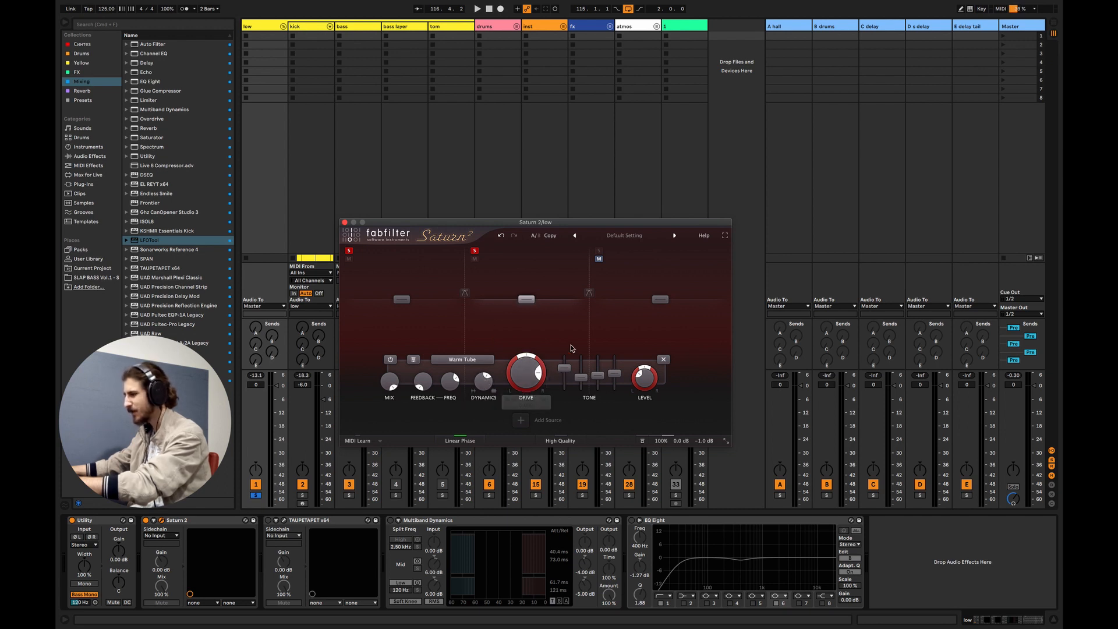
mouse_move(482, 388)
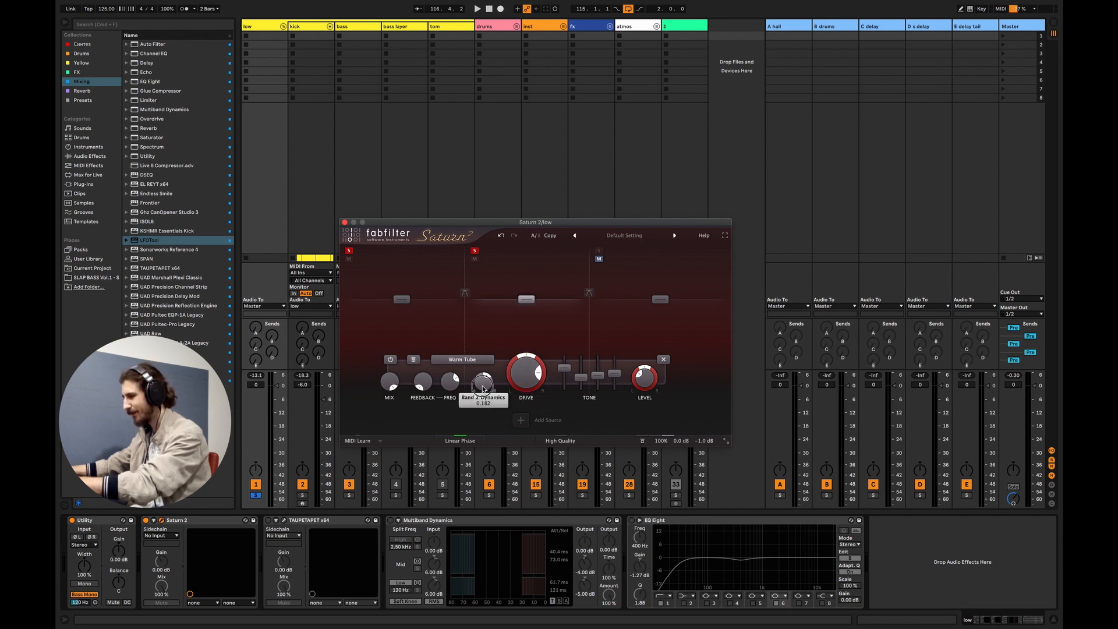
drag(488, 389, 480, 420)
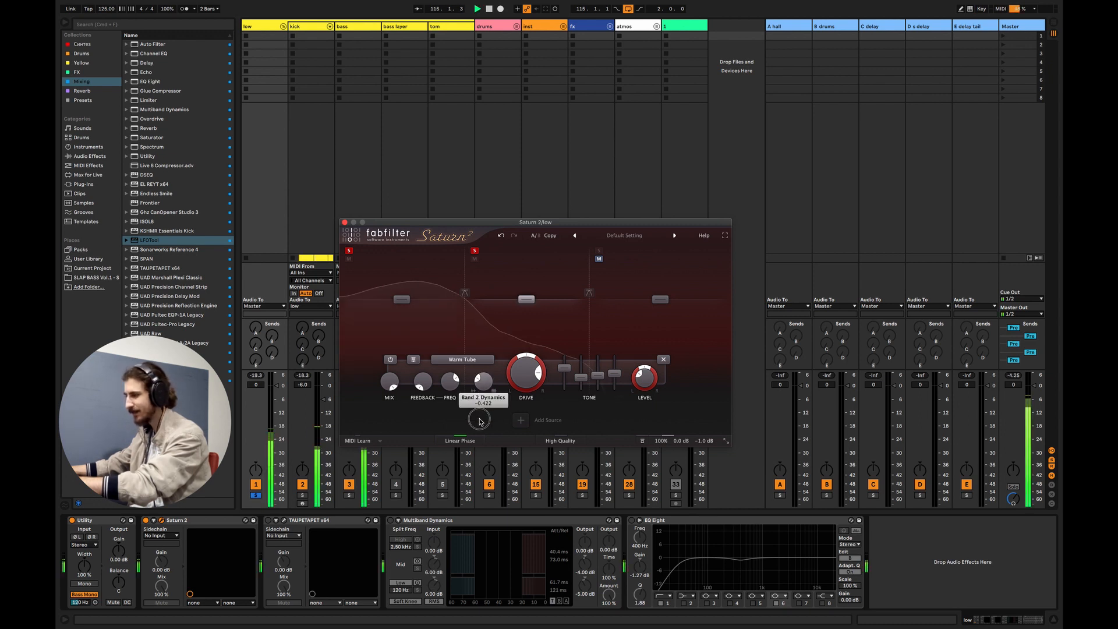
click(350, 252)
key(space)
Step: Set Saturn 2's Band 2 Dynamics to about 0.232
drag(485, 393, 410, 355)
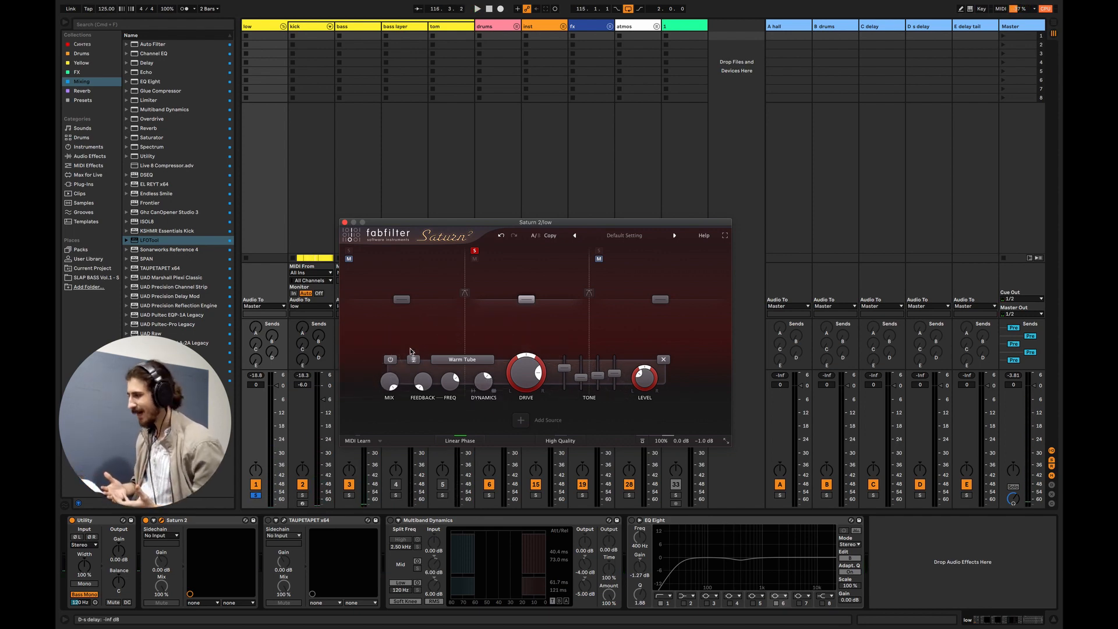
drag(486, 381, 480, 389)
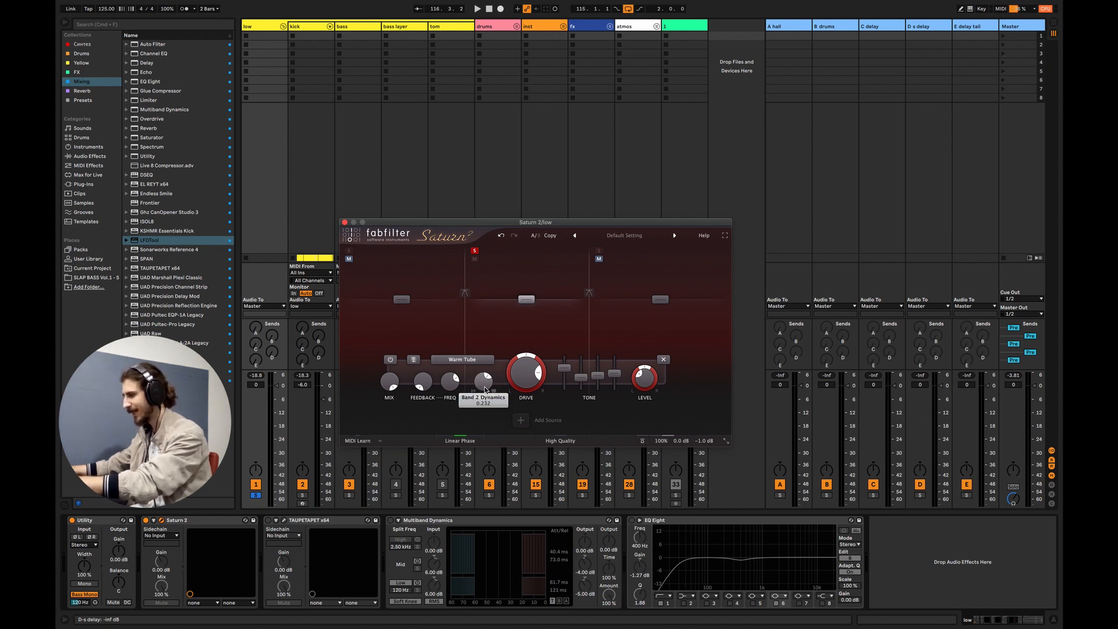
double_click(485, 386)
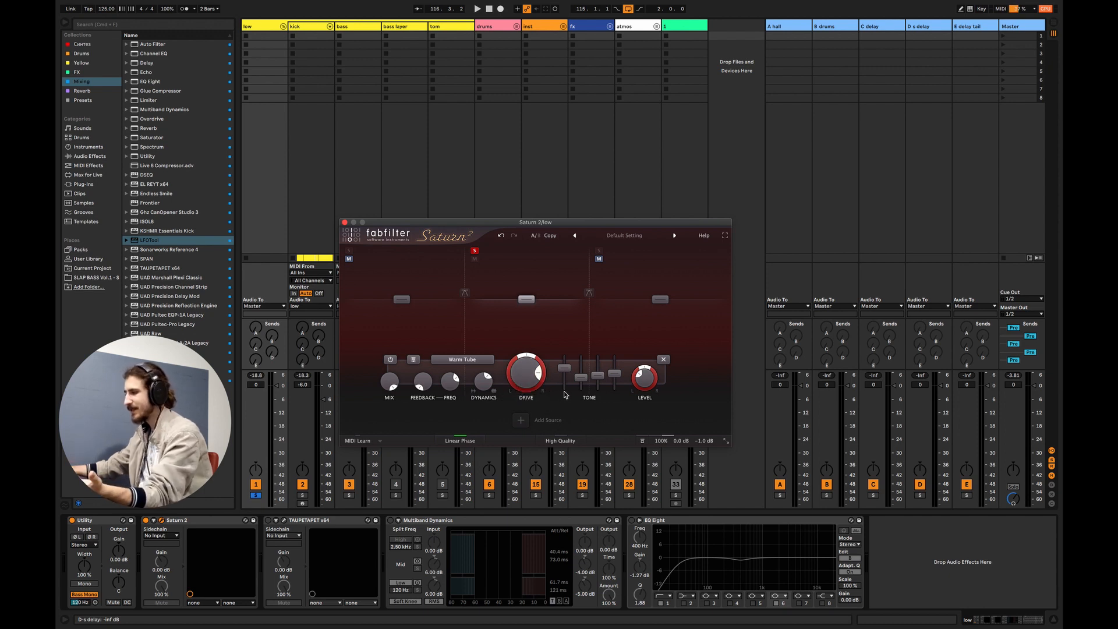
Step: Solo Saturn 2's high band, try its Drive at 0% in the loop, and restore the Drive and band soloing
click(599, 251)
click(475, 251)
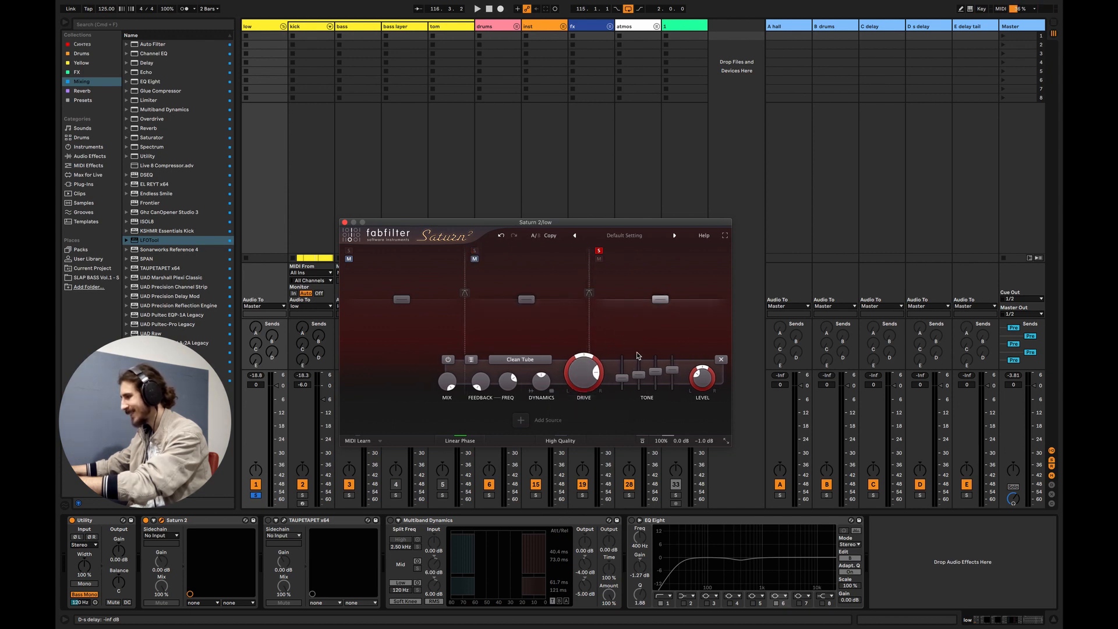
mouse_move(586, 380)
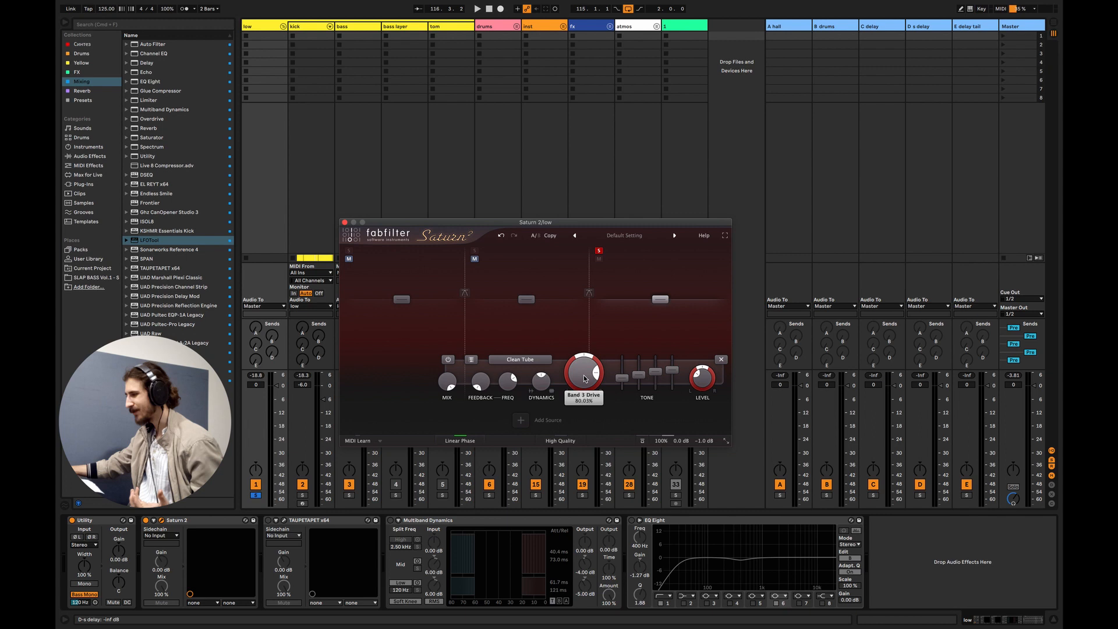
key(space)
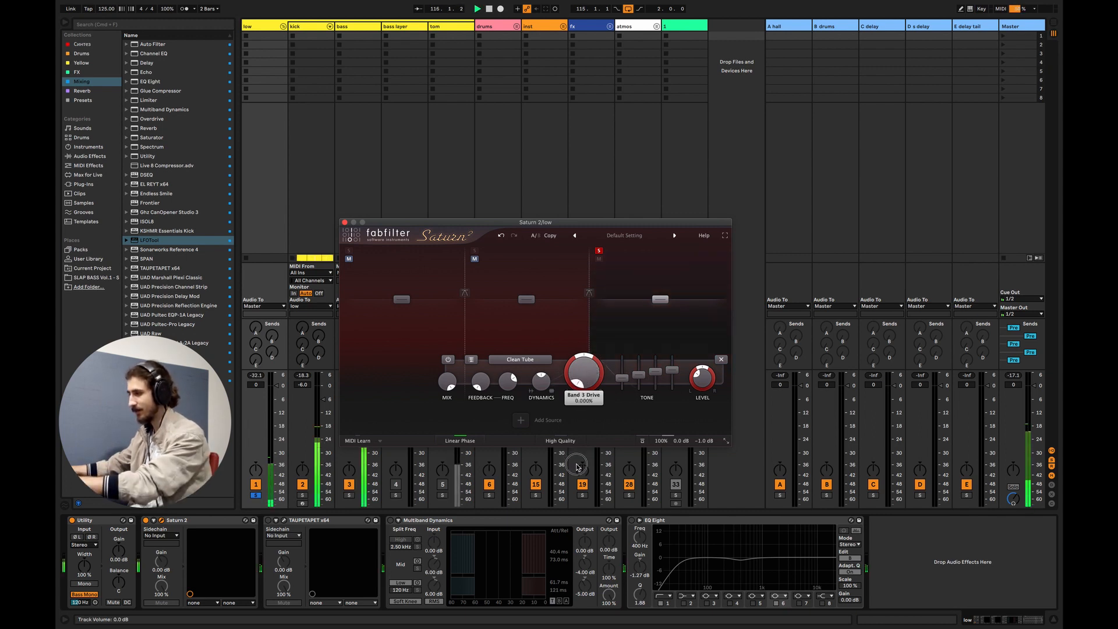
drag(584, 375, 580, 415)
key(space)
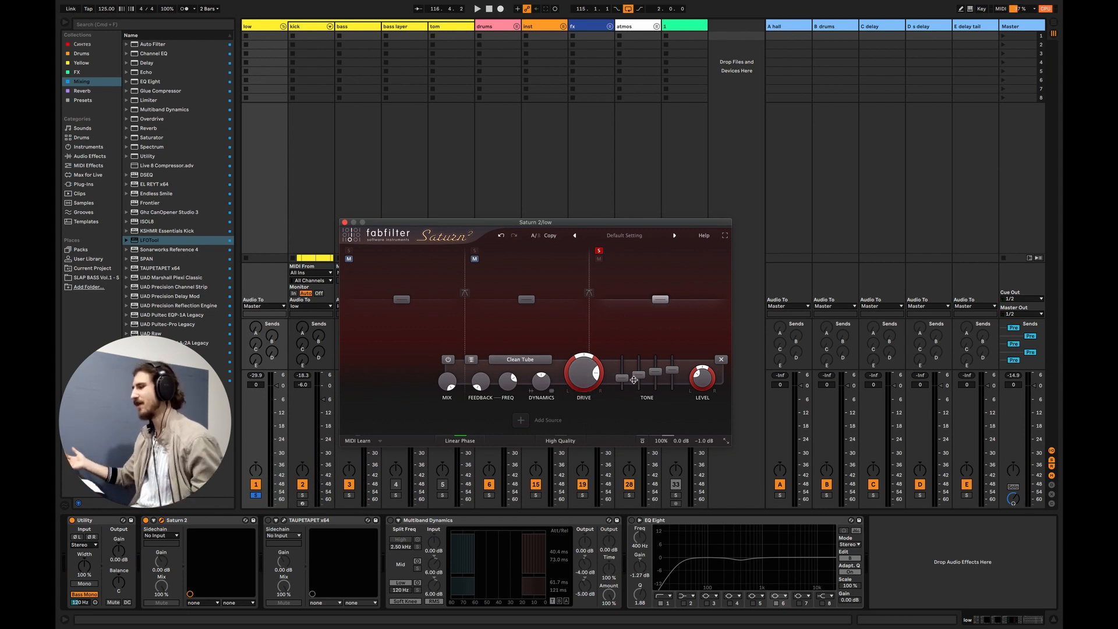
click(393, 326)
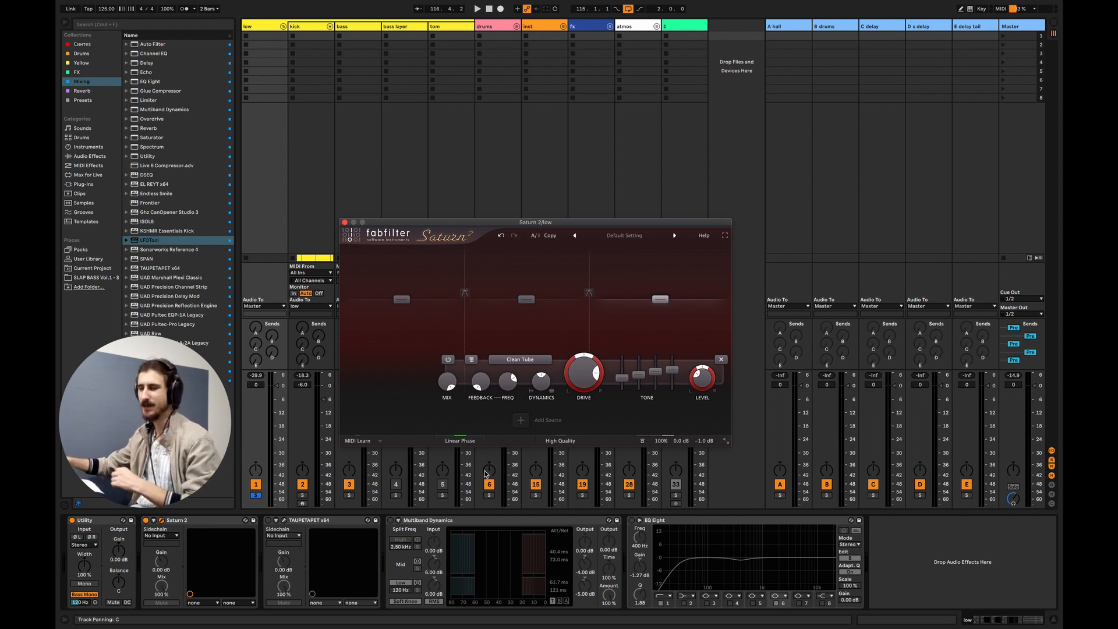
Step: Close Saturn 2, enable TAUPETAPET on the low group, and inspect the tape plugin's interface before closing it
click(345, 223)
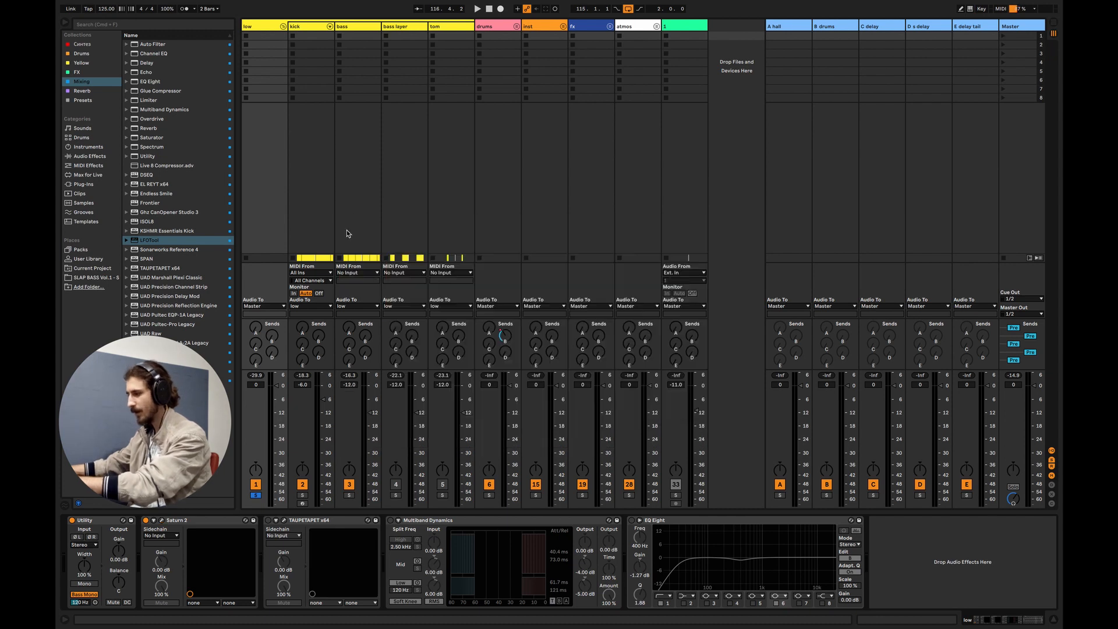
click(268, 520)
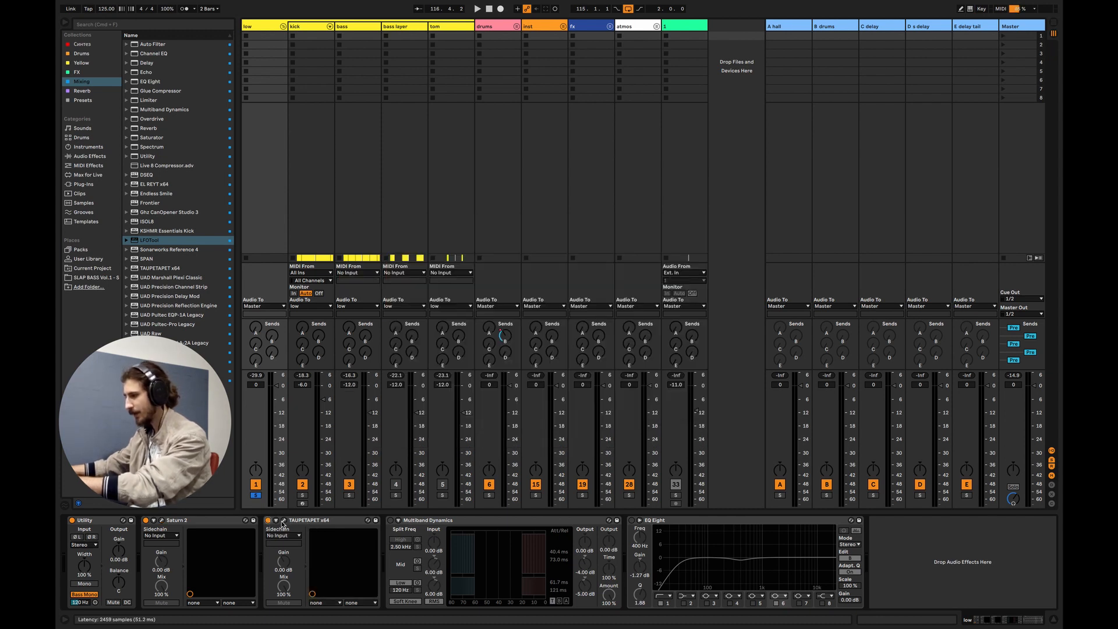
click(284, 521)
drag(531, 237, 480, 280)
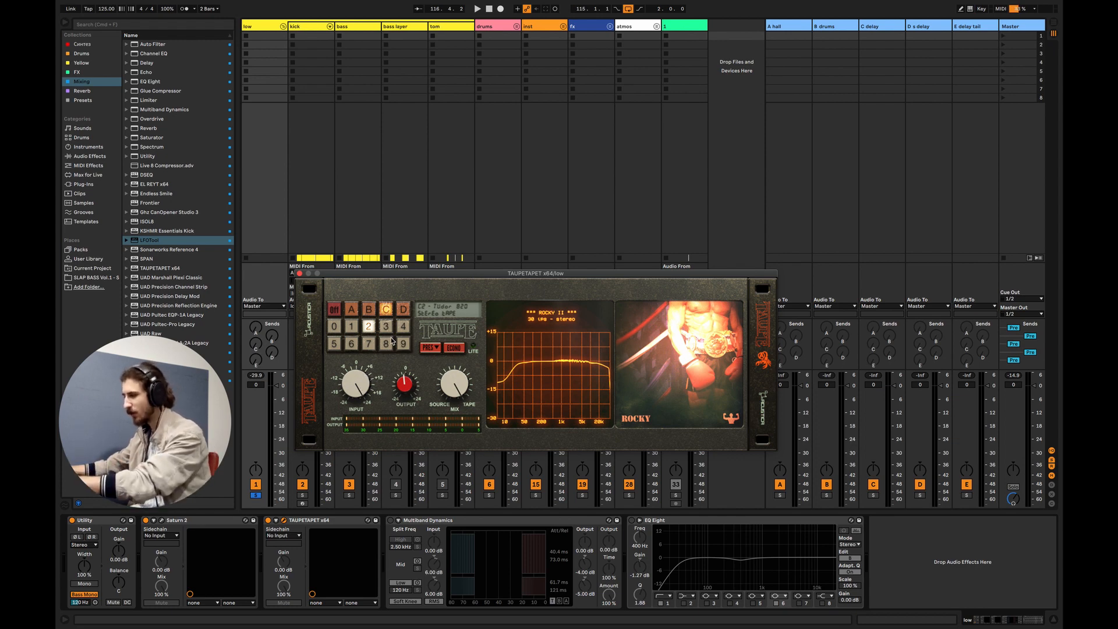
drag(420, 277, 392, 237)
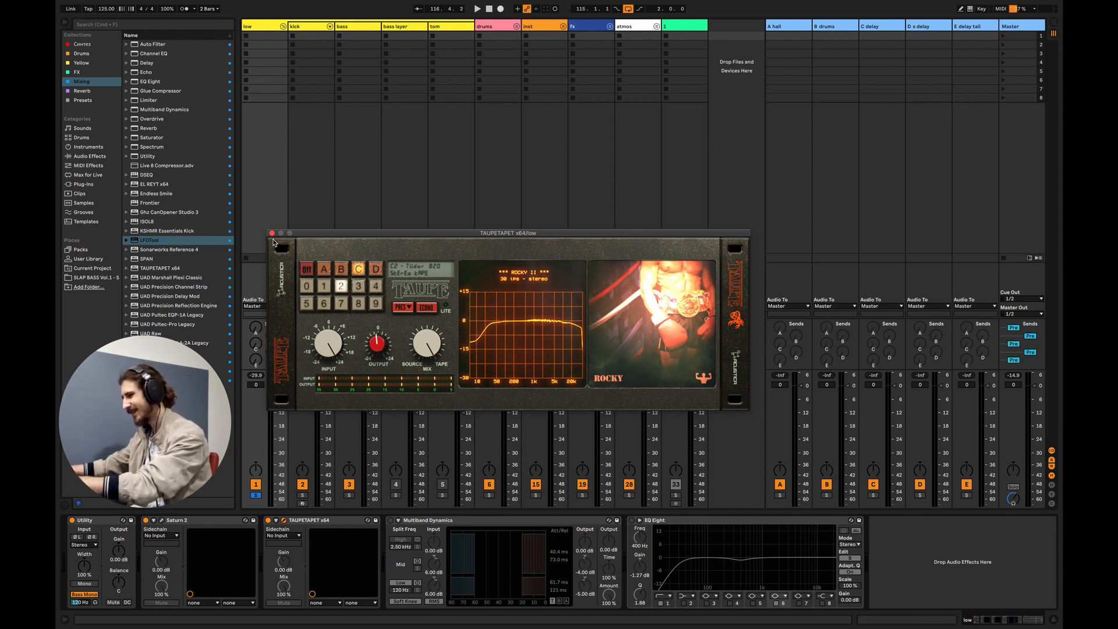
click(272, 233)
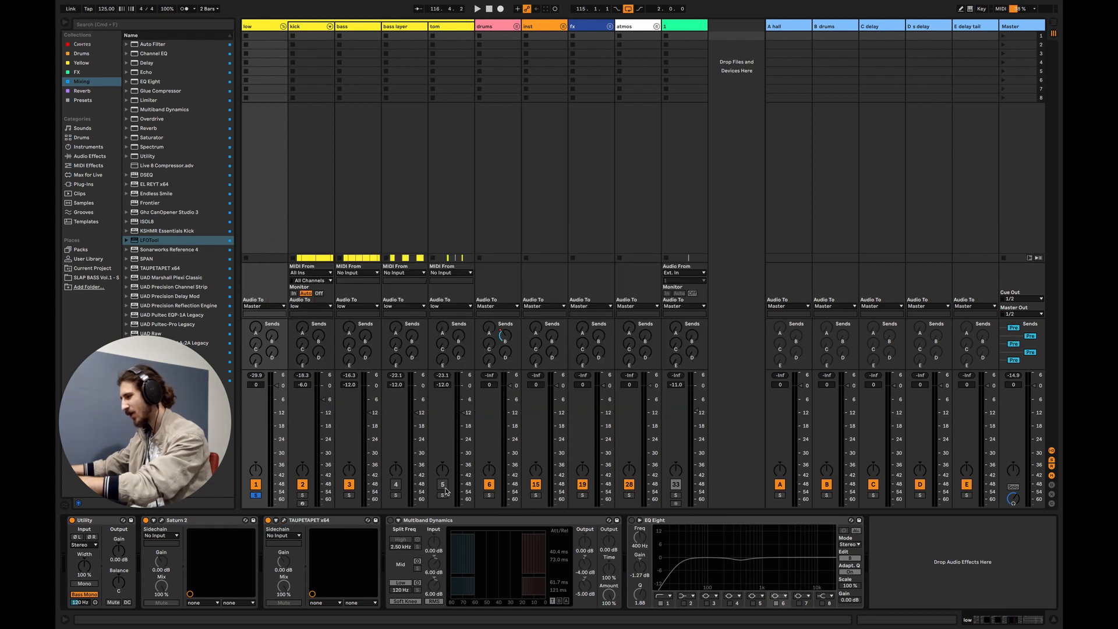
Step: Enable Multiband Dynamics on the low group and compare the loop with it bypassed and active, leaving it on
click(391, 520)
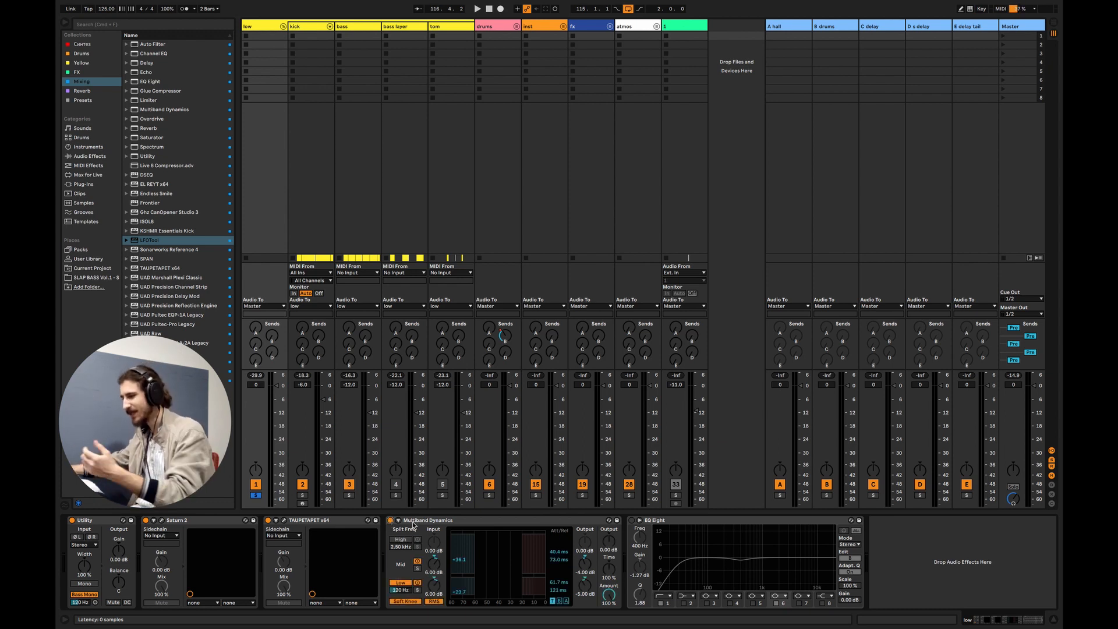
key(space)
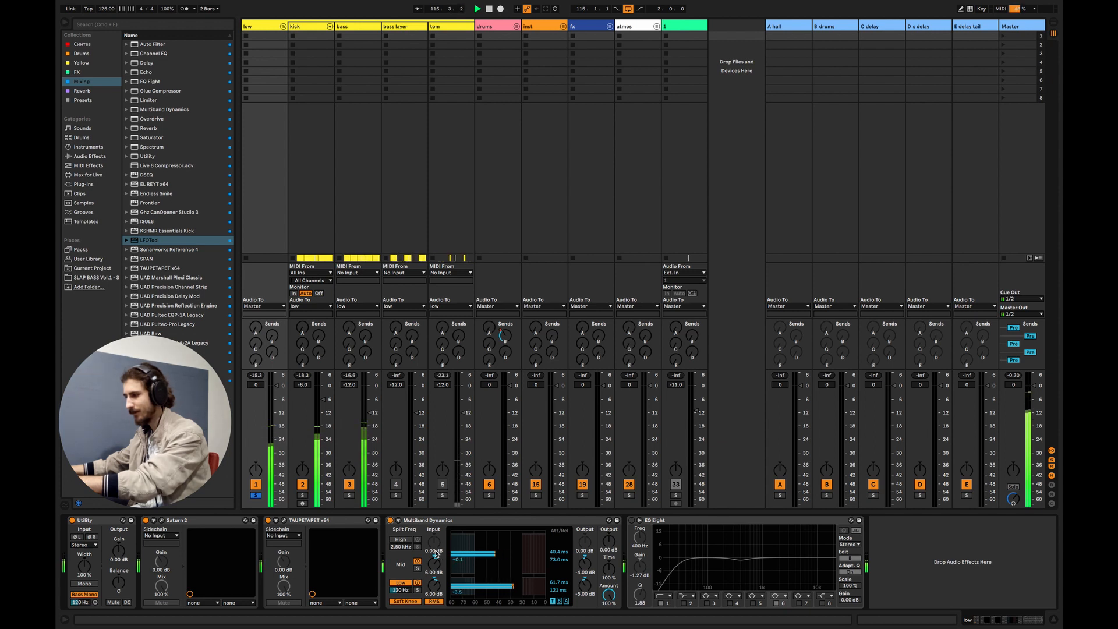
click(391, 520)
click(390, 520)
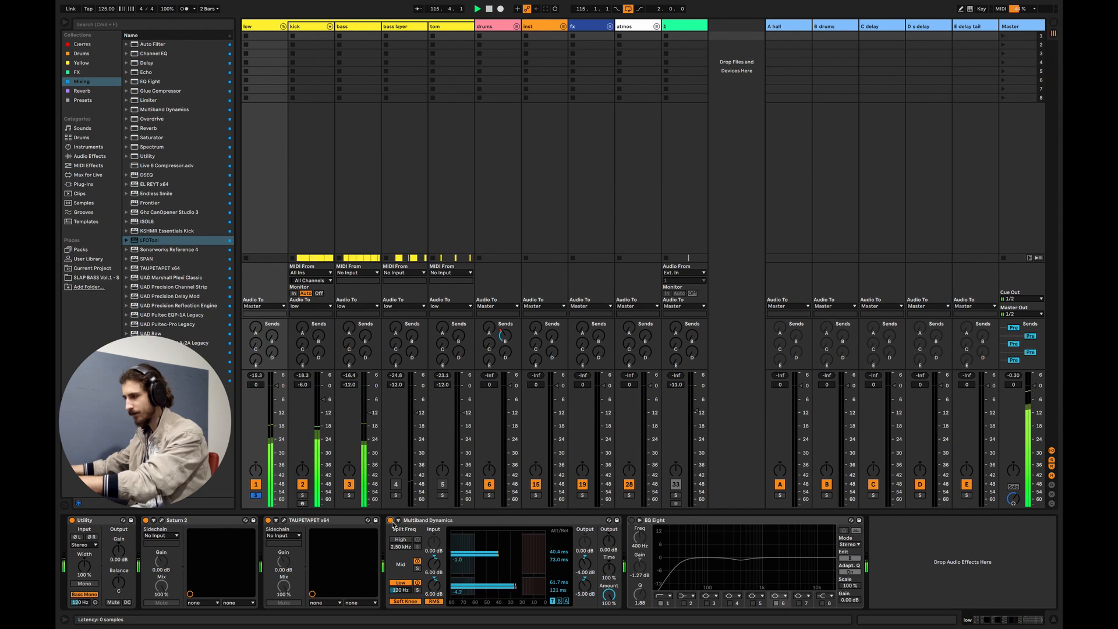
click(391, 520)
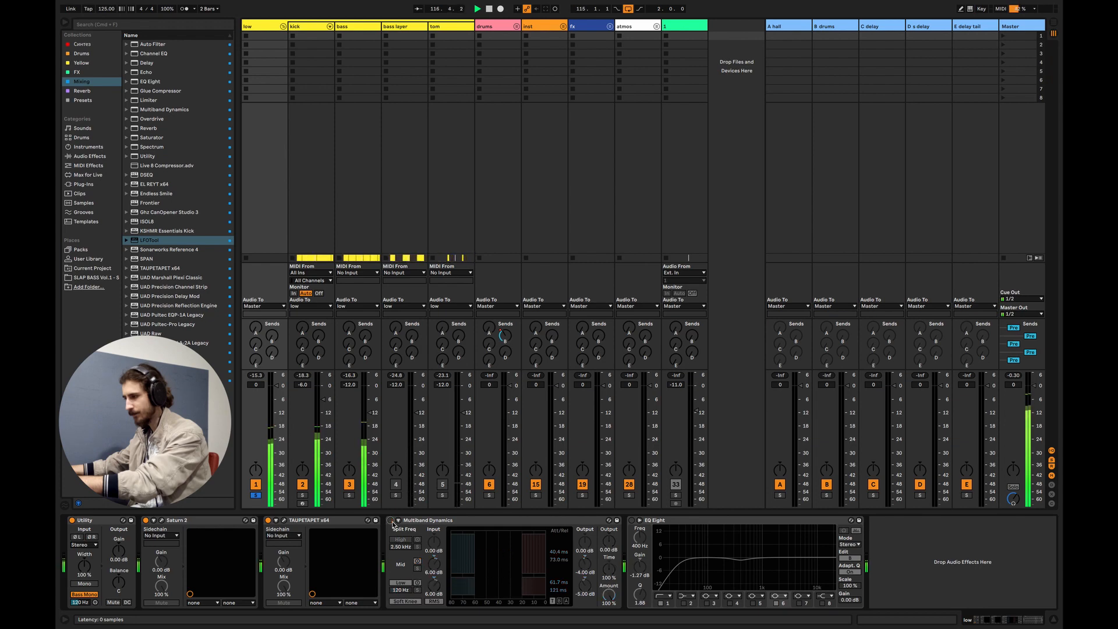
click(392, 521)
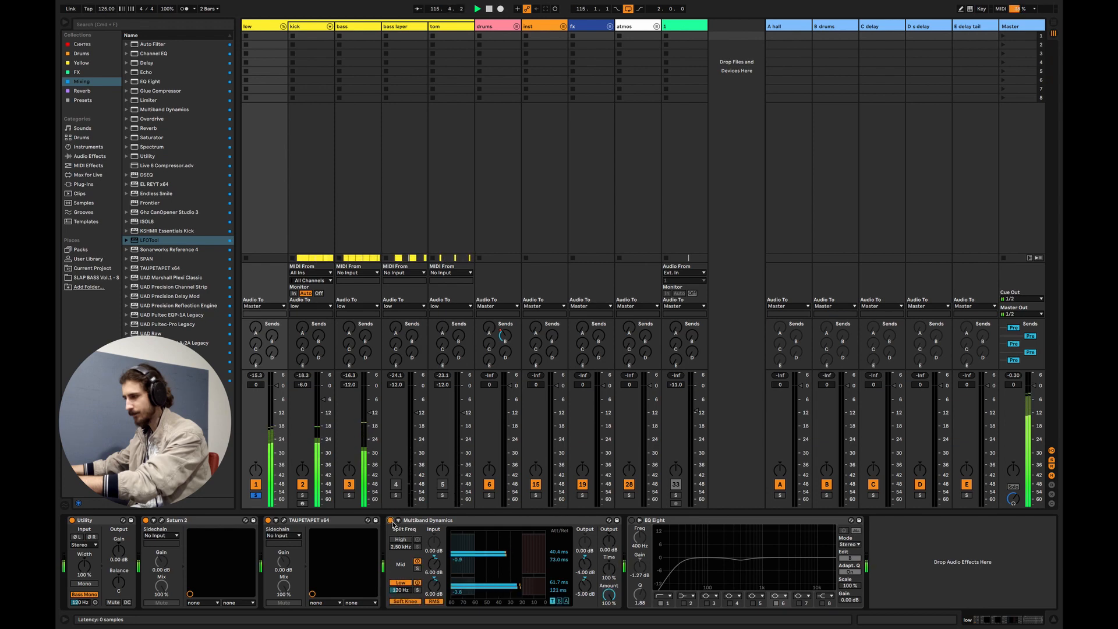
click(391, 521)
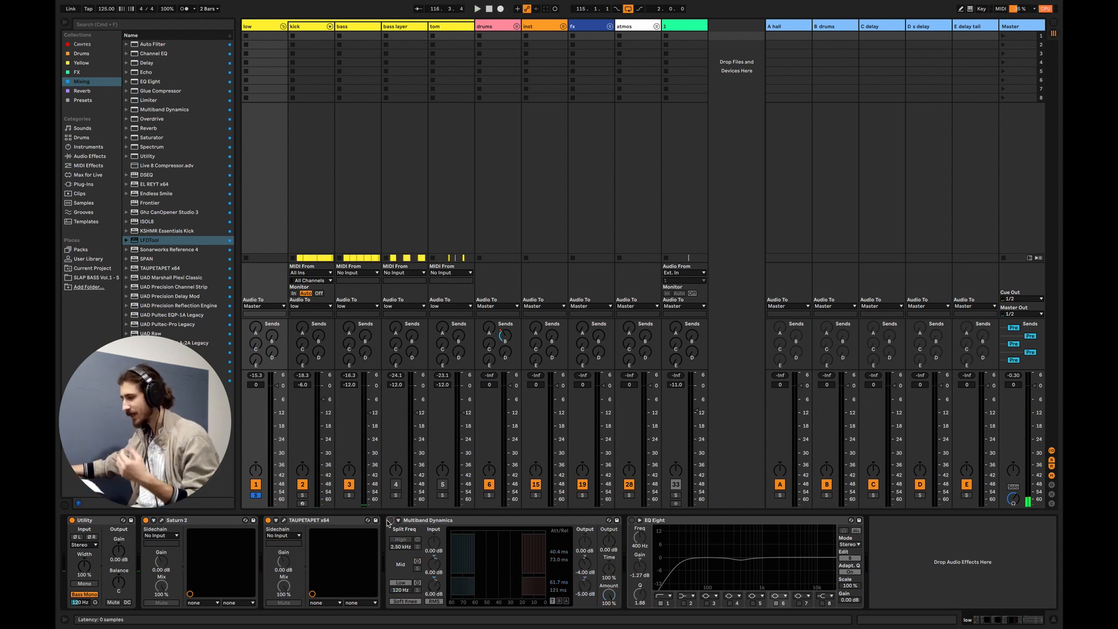
click(391, 521)
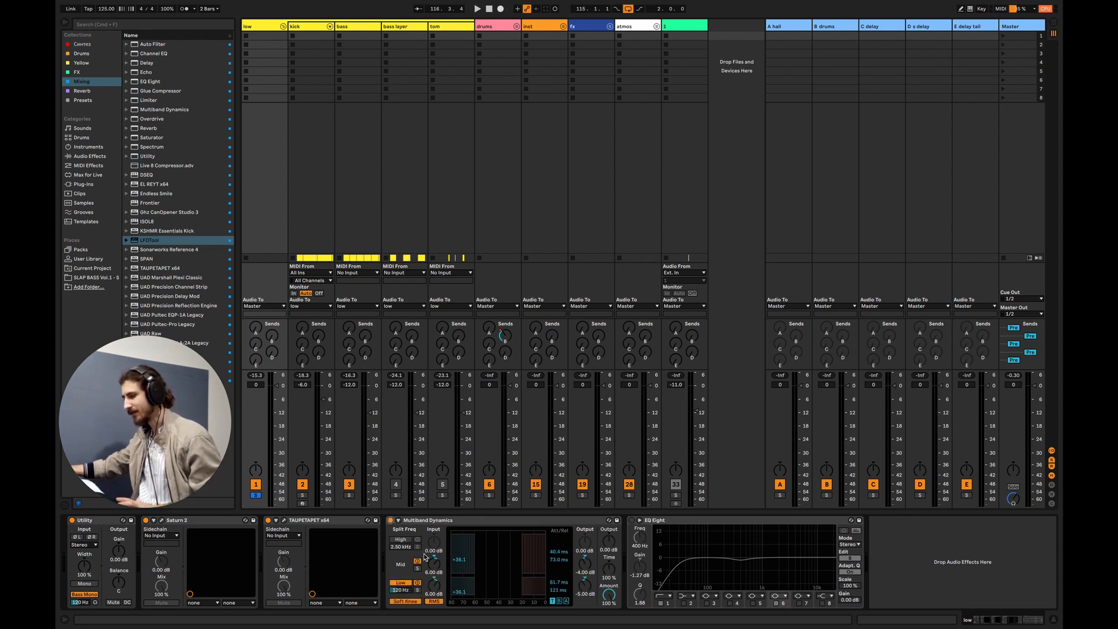
Step: Solo Multiband Dynamics' low band and inspect its Below threshold and ratio, followed by its attack and release times
click(406, 540)
click(400, 540)
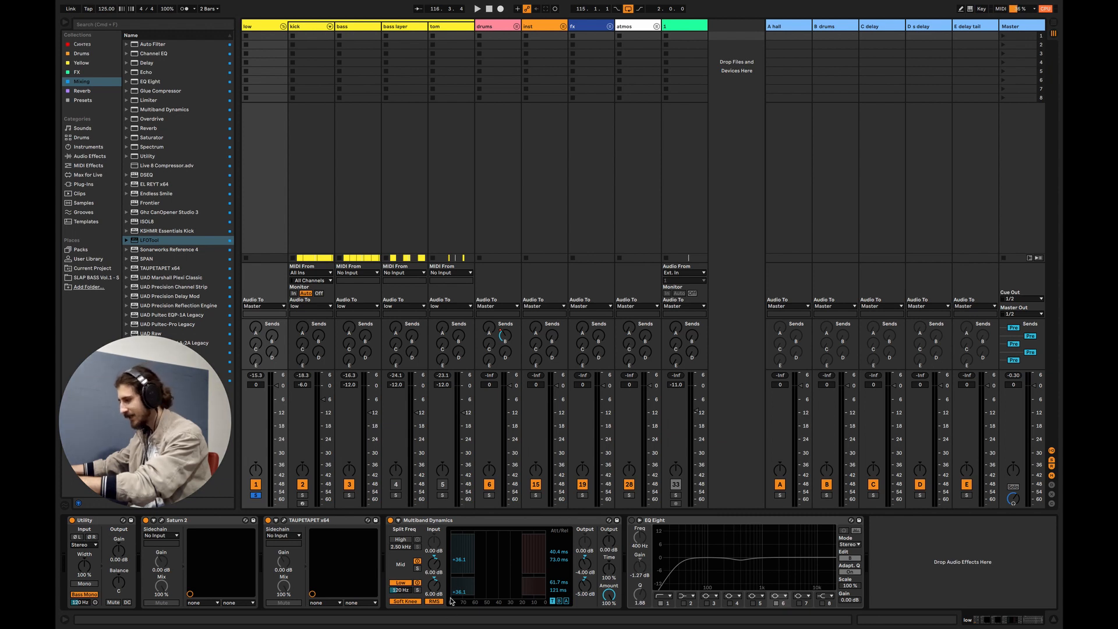
click(417, 590)
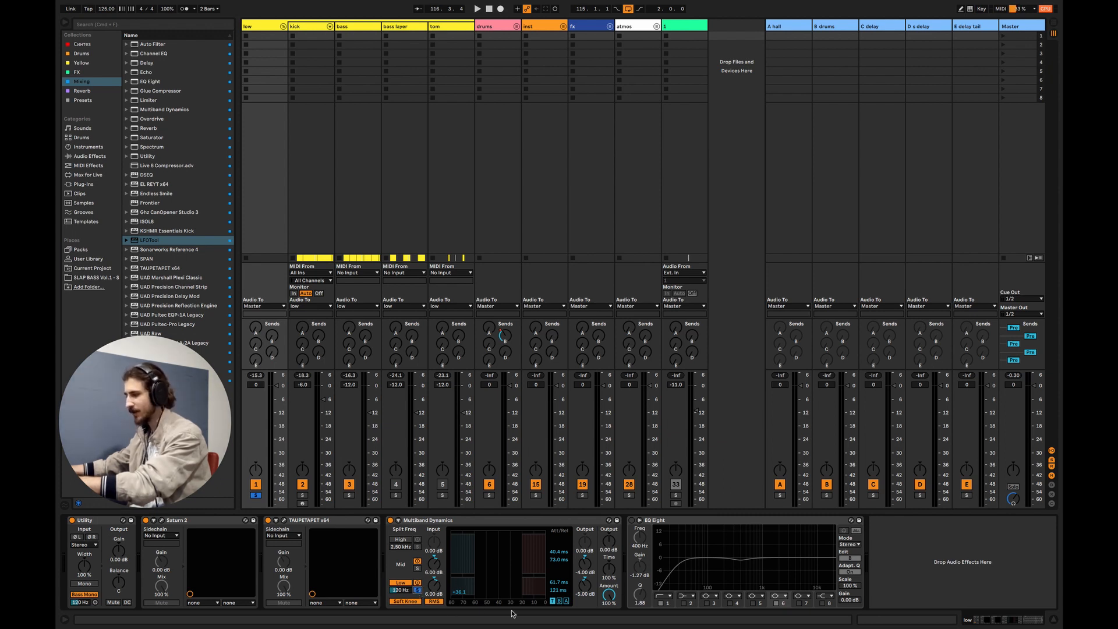
click(559, 601)
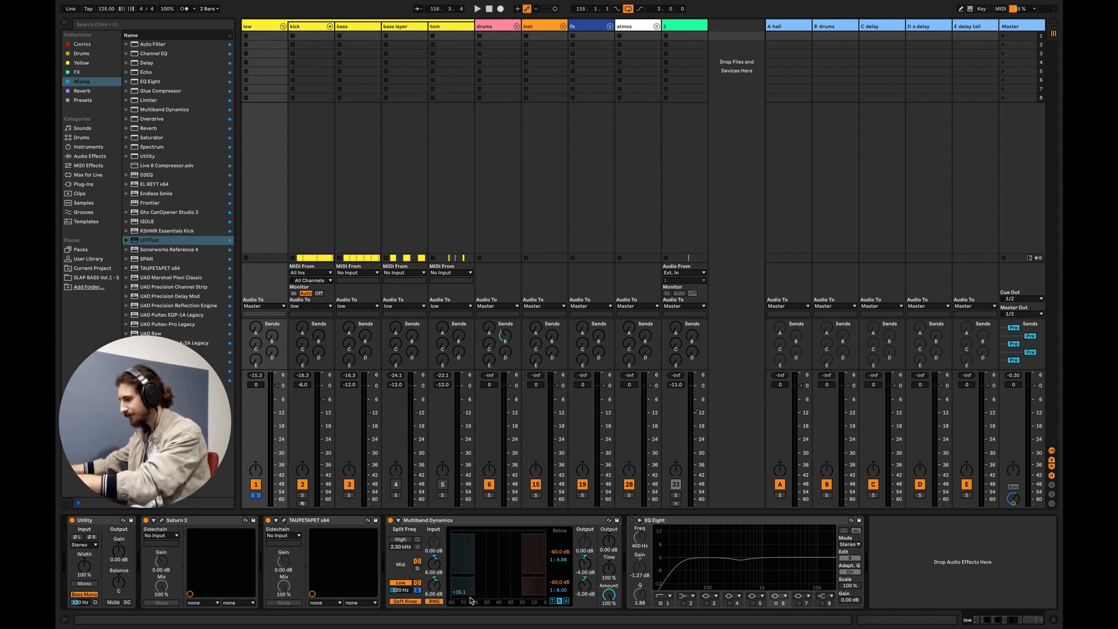
click(553, 601)
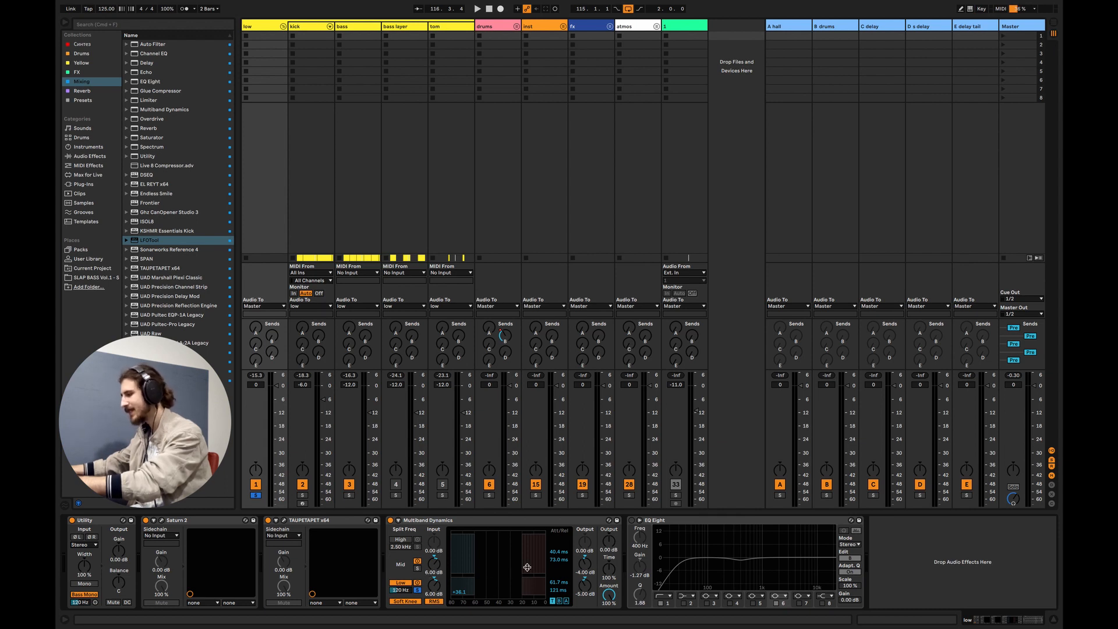
Step: Audition Multiband Dynamics' mid band soloed in the loop, stop playback, and return the solo to the low band
click(417, 568)
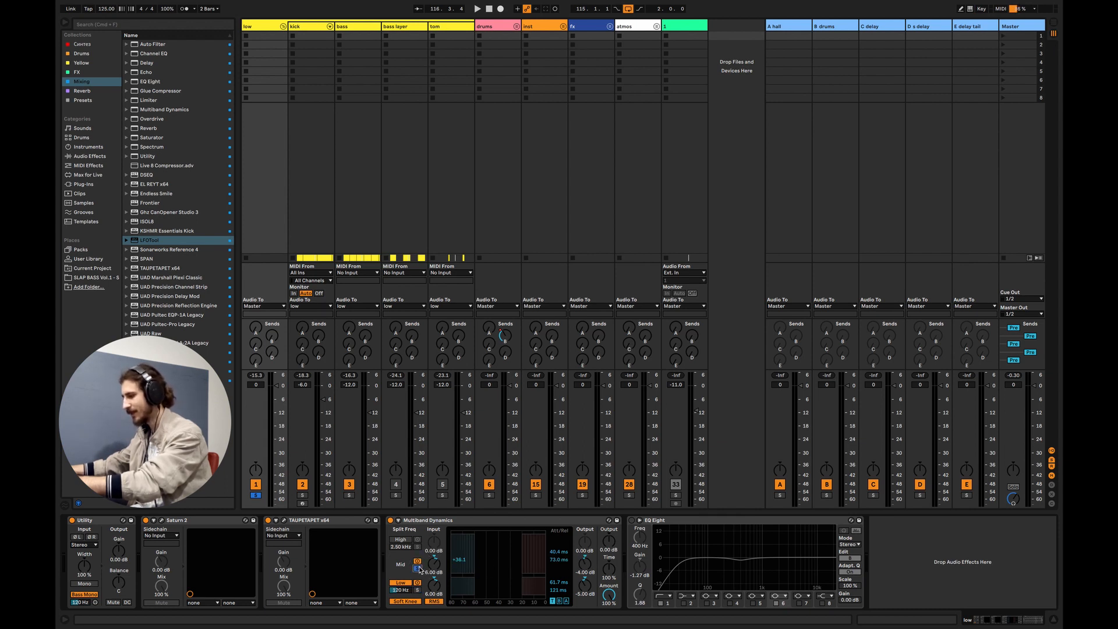
key(space)
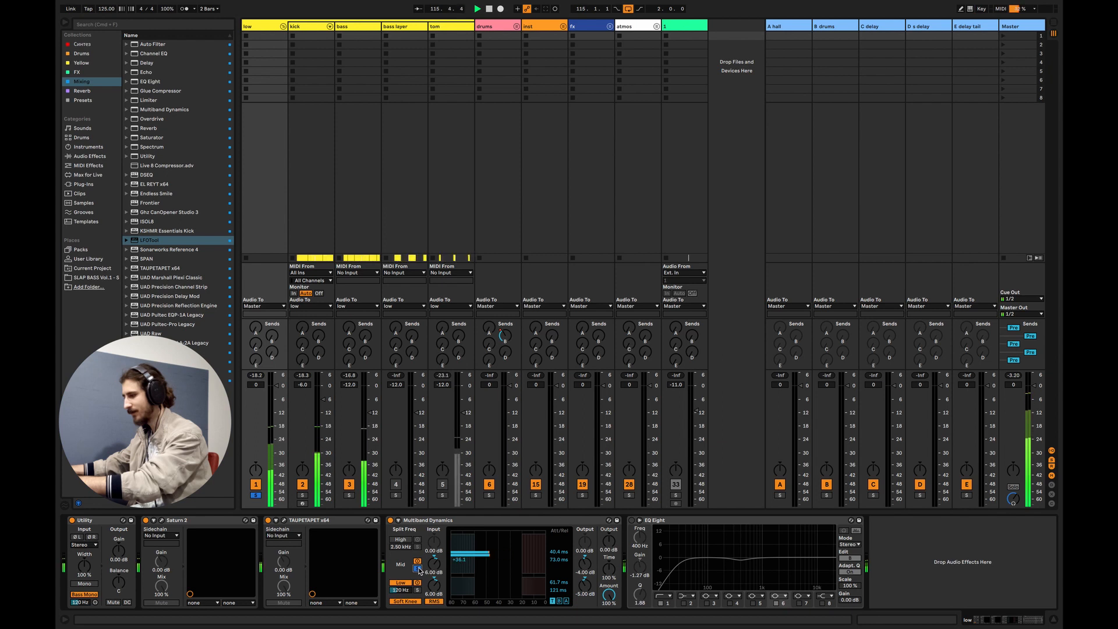
key(space)
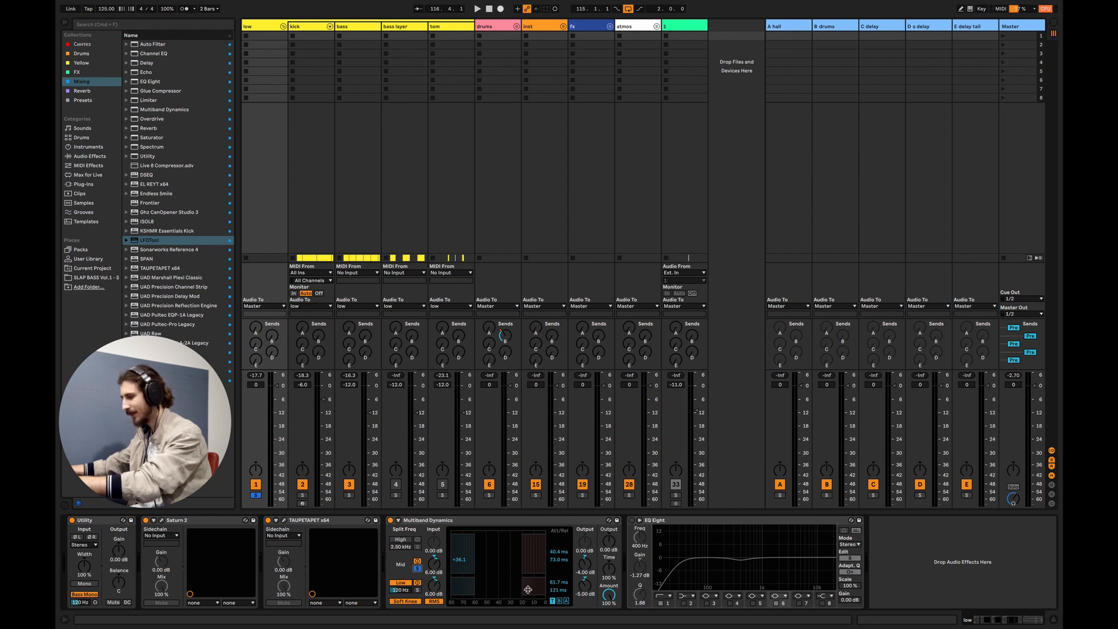
click(417, 591)
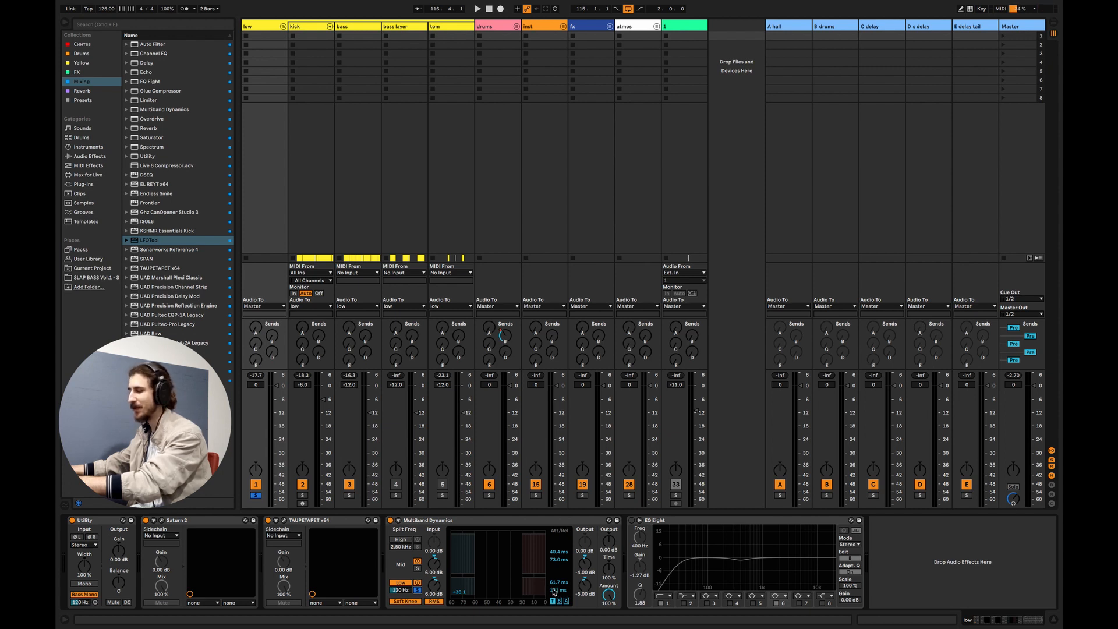
Step: Enable the low group's EQ Eight, expand its curve display, and compare the loop with the EQ bypassed and active
click(637, 524)
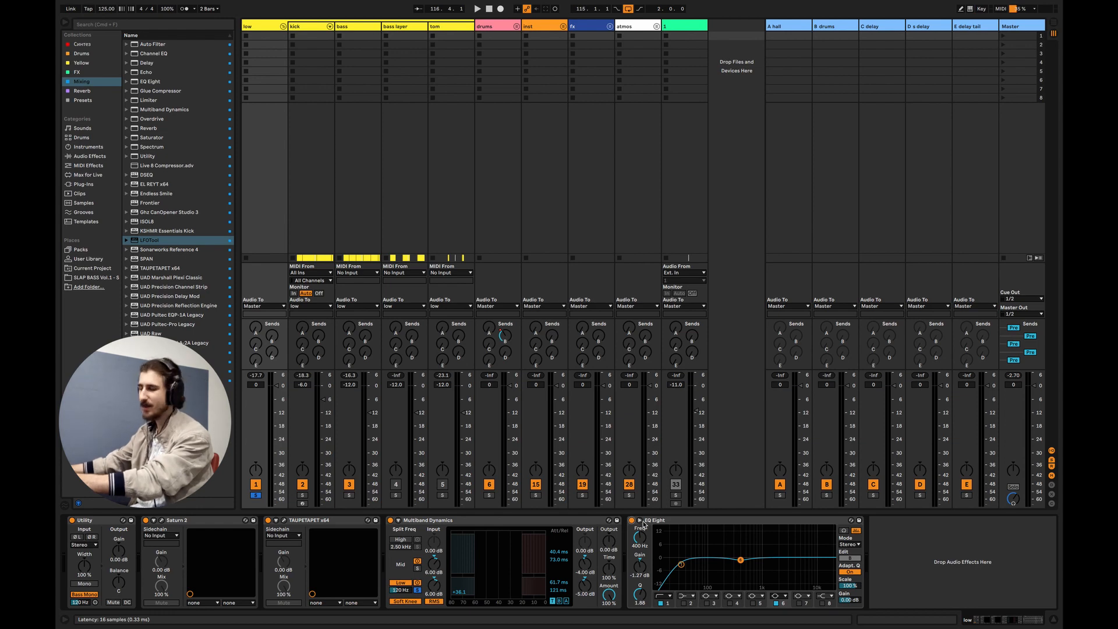
click(639, 520)
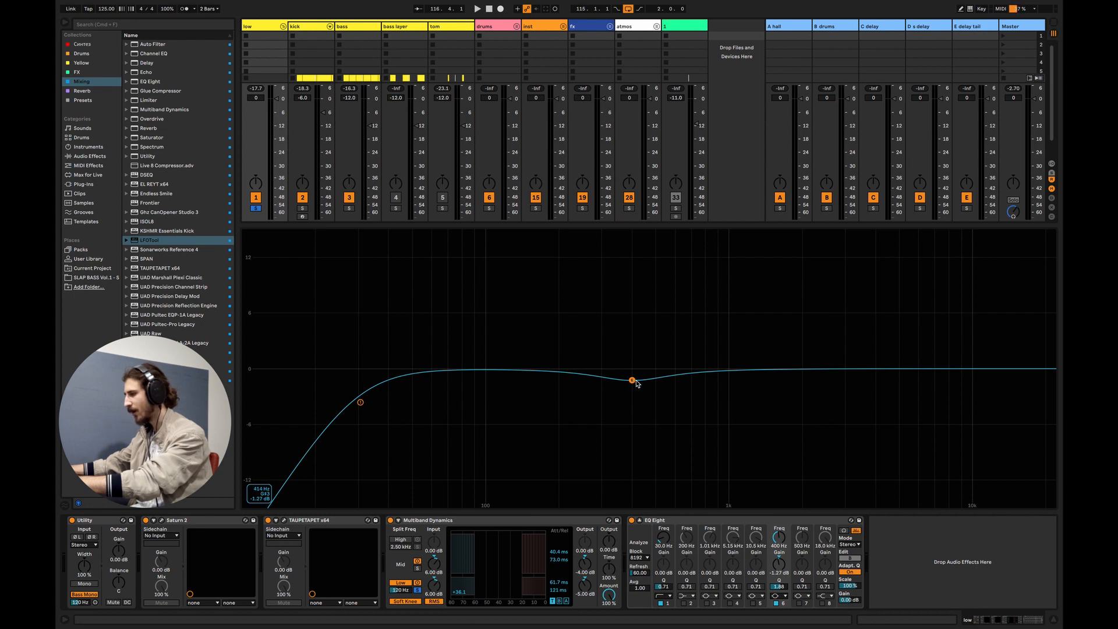
click(633, 520)
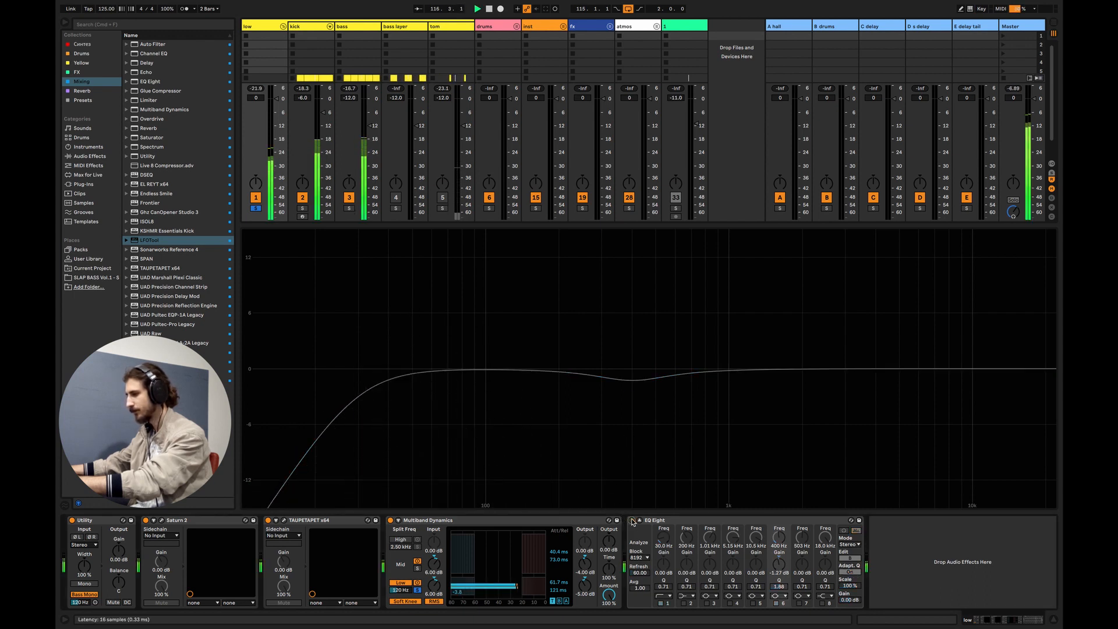
click(632, 520)
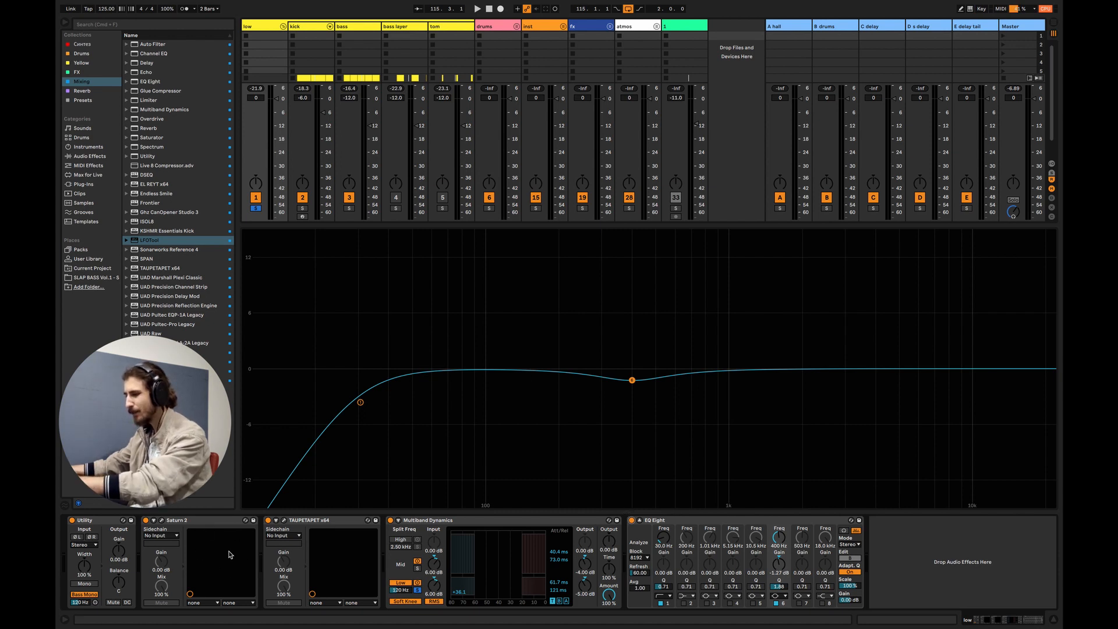
Step: Review the low group's effects in chain order: Saturn 2, TAUPETAPET, Multiband Dynamics and EQ Eight
click(214, 527)
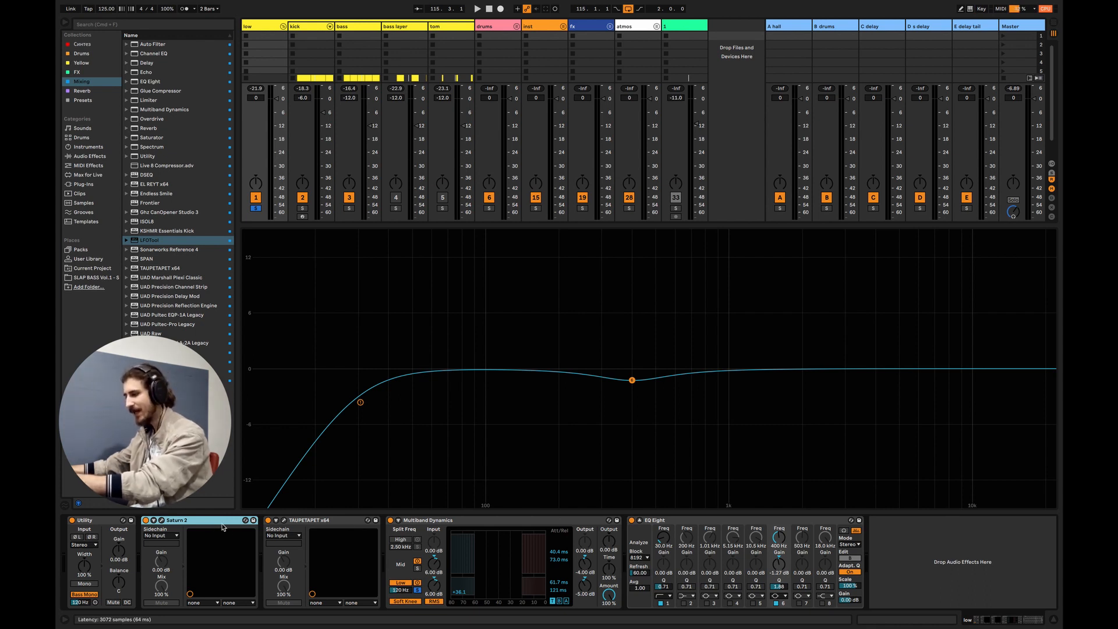
click(329, 521)
click(437, 521)
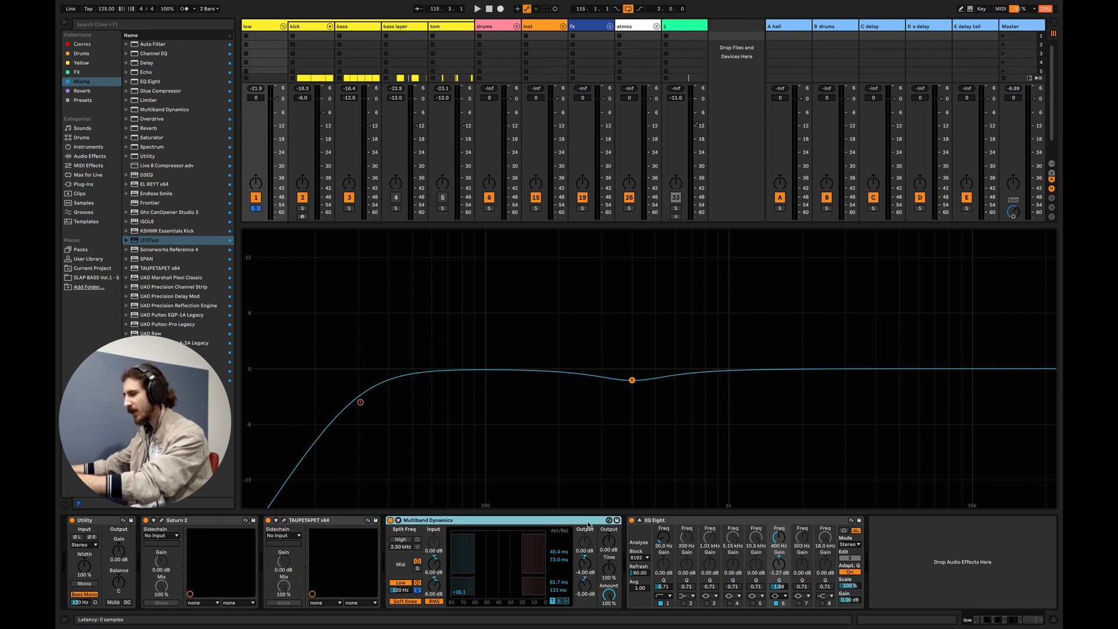
click(663, 526)
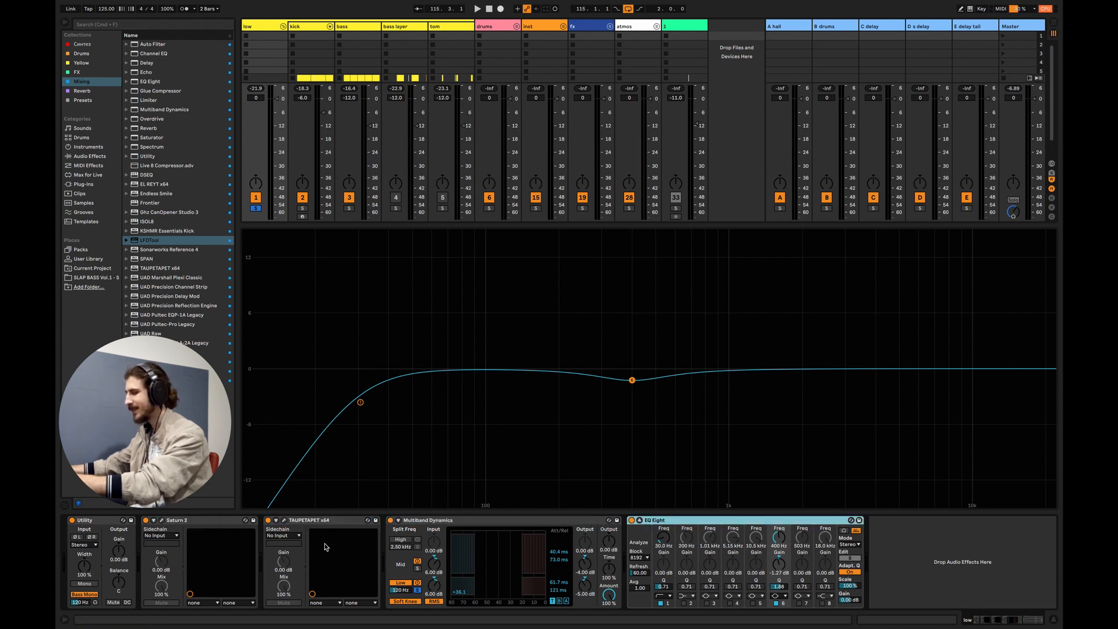
click(195, 522)
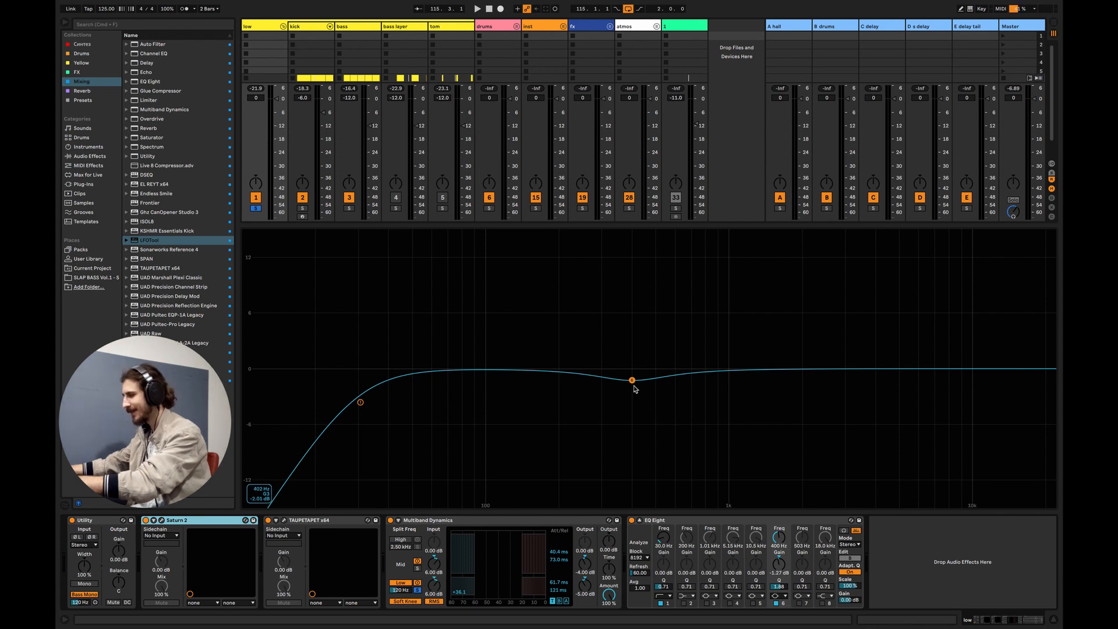
Step: Adjust EQ Eight's band 6 dip on the low group to -1.22 dB gain at 400 Hz
drag(632, 380, 633, 379)
click(779, 548)
text(400)
key(Return)
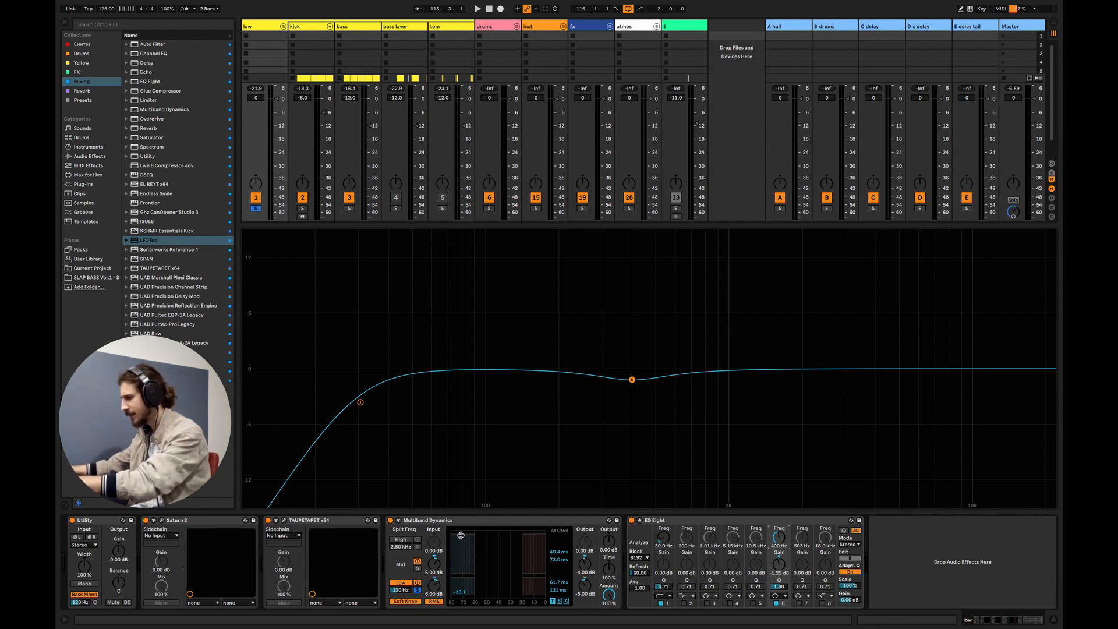
Step: Enable LFOTool and the UAD Teletronix LA-2A on the bass track, and watch the compressor's meter while the loop plays
click(1054, 620)
click(353, 26)
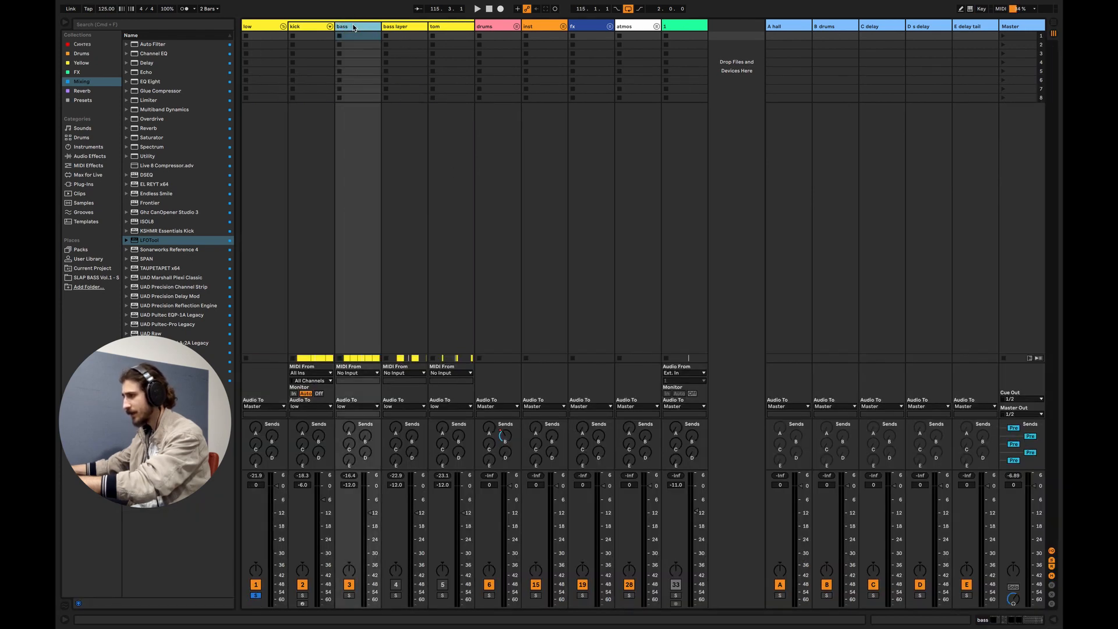
double_click(354, 26)
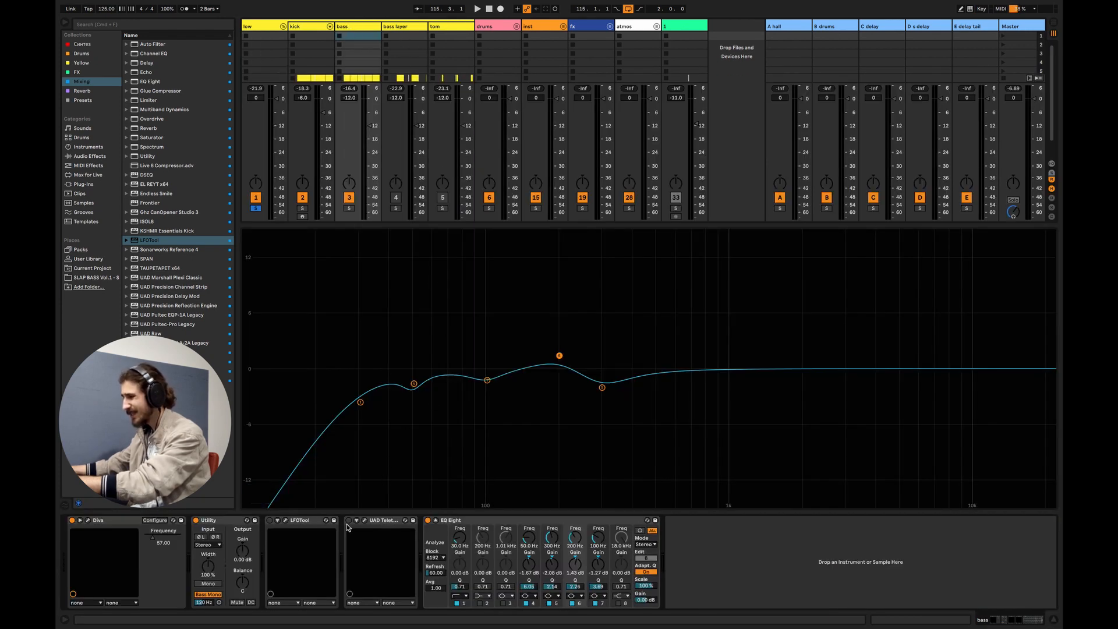
click(270, 520)
click(349, 520)
click(364, 520)
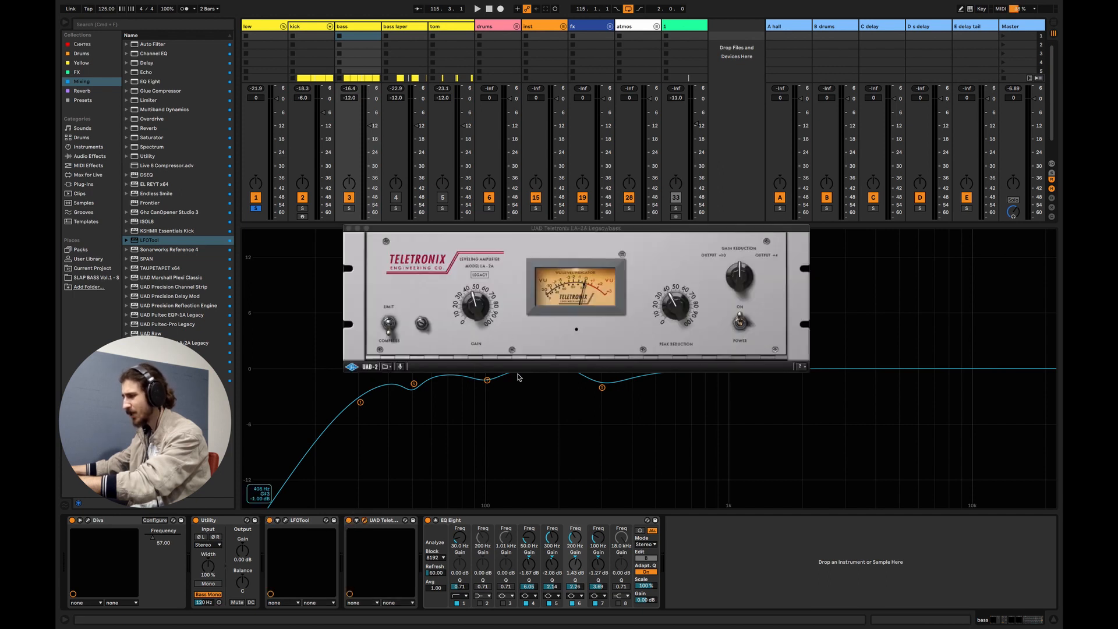
key(space)
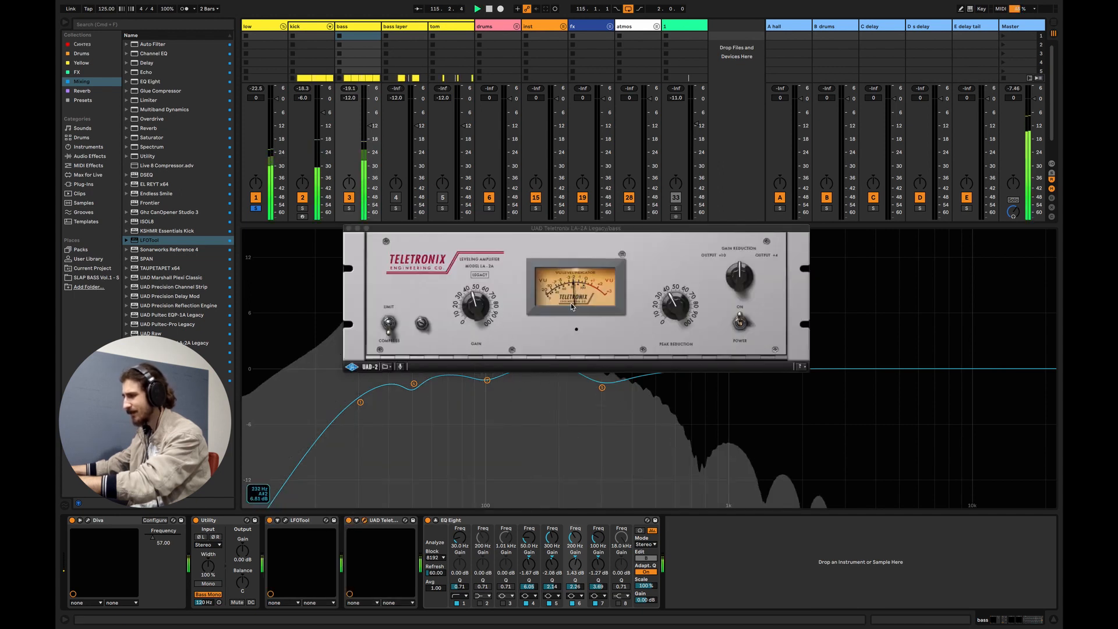
Step: Check the Master track's effects, stop playback, and return to the low group's effect chain
click(1014, 28)
key(space)
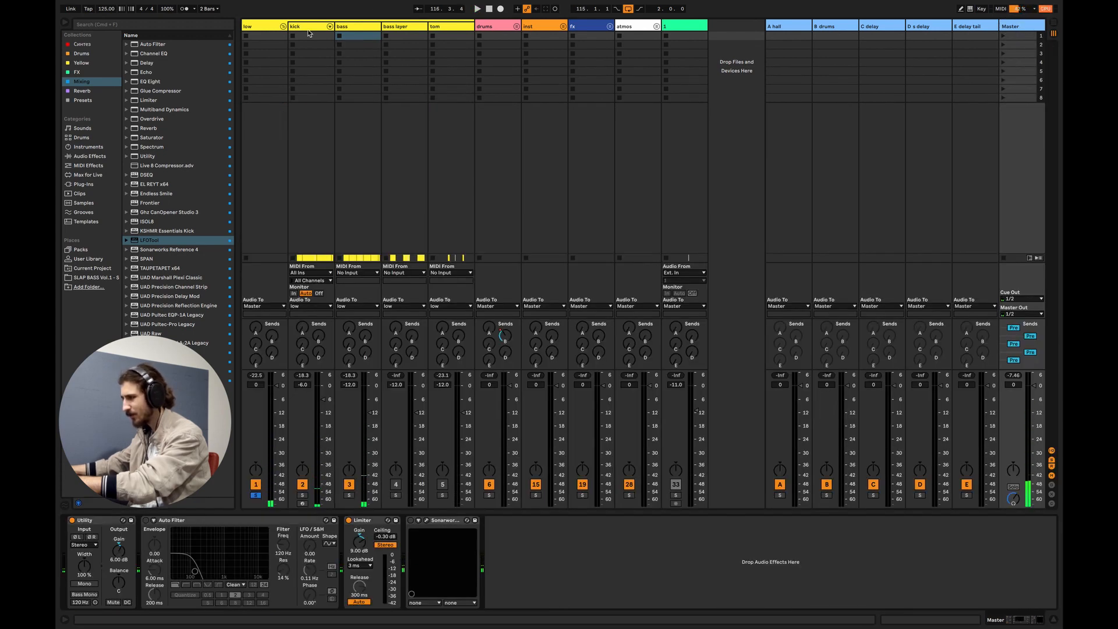
click(269, 27)
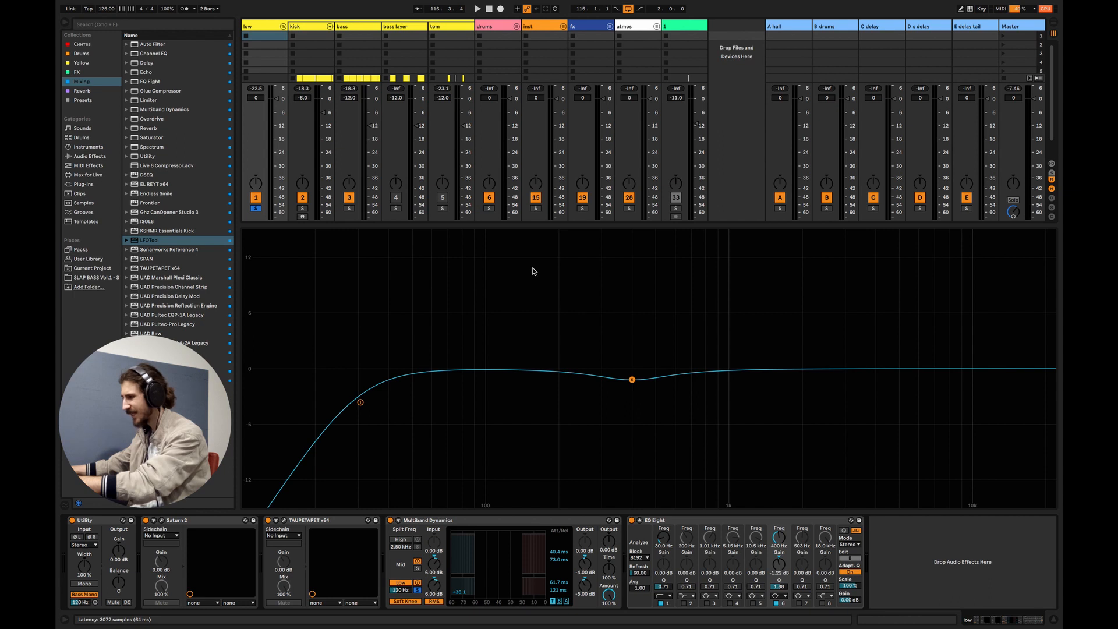
Step: Play the loop and compare the bass track with its UAD Teletronix LA-2A bypassed and re-enabled
key(space)
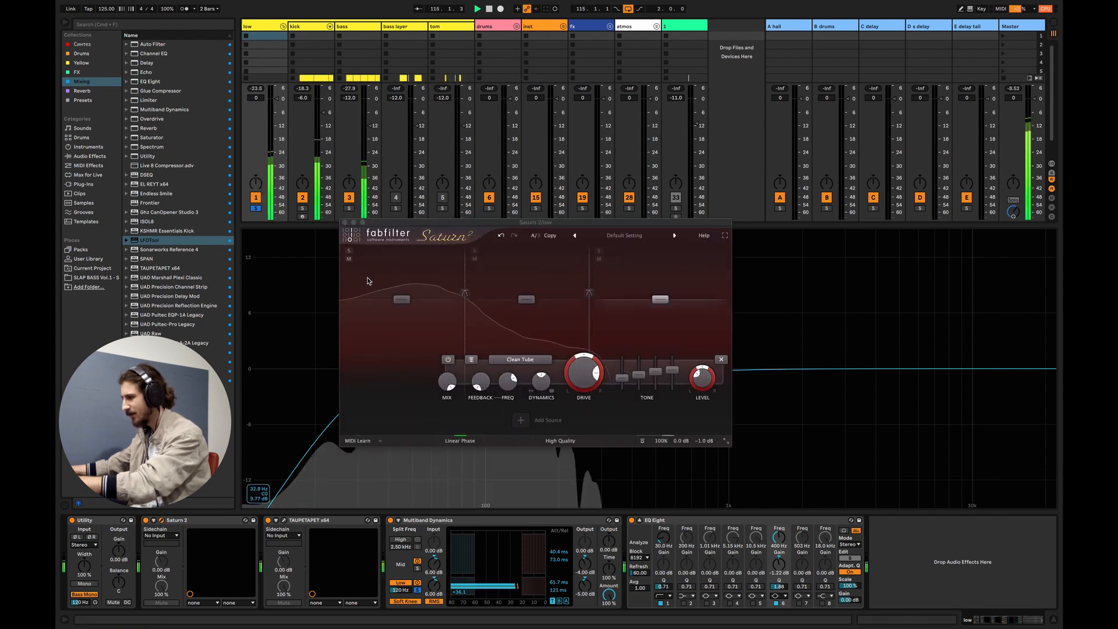
click(359, 26)
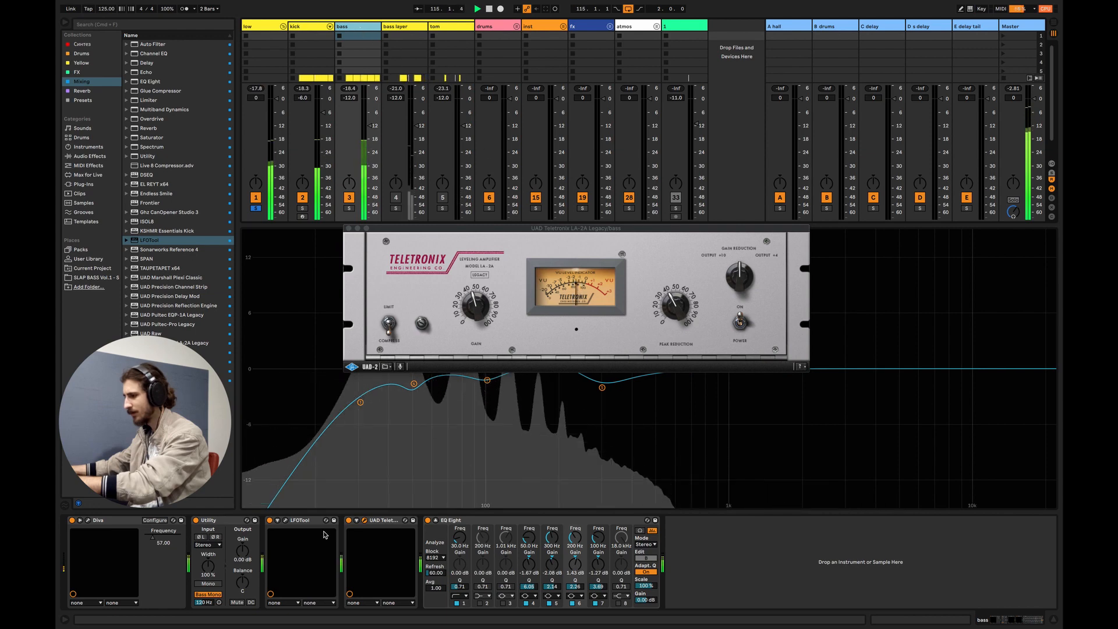
click(349, 520)
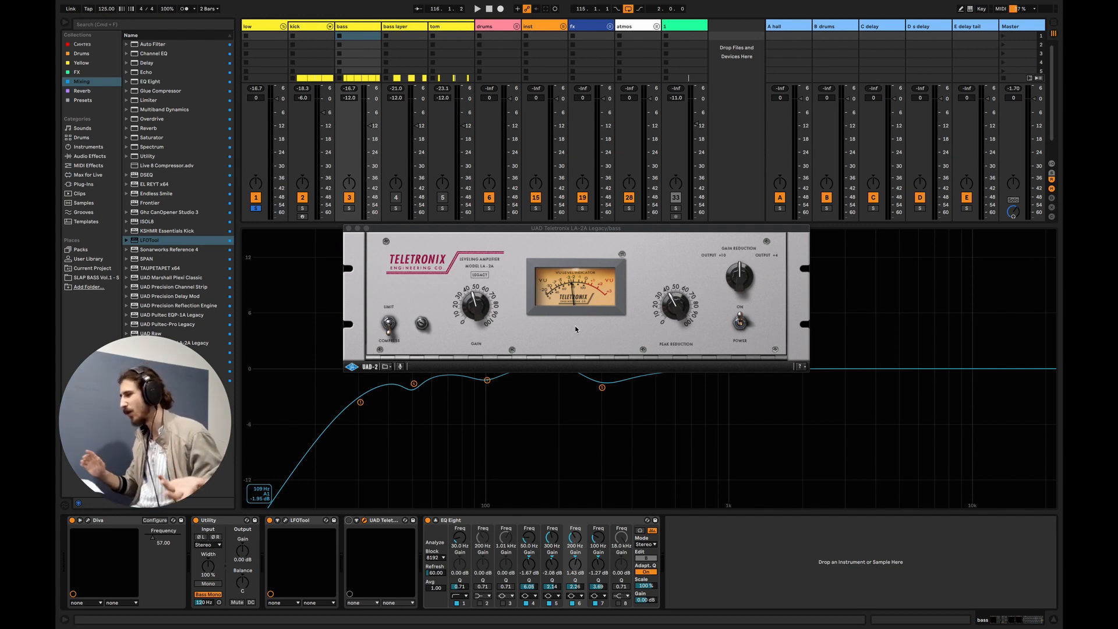
key(space)
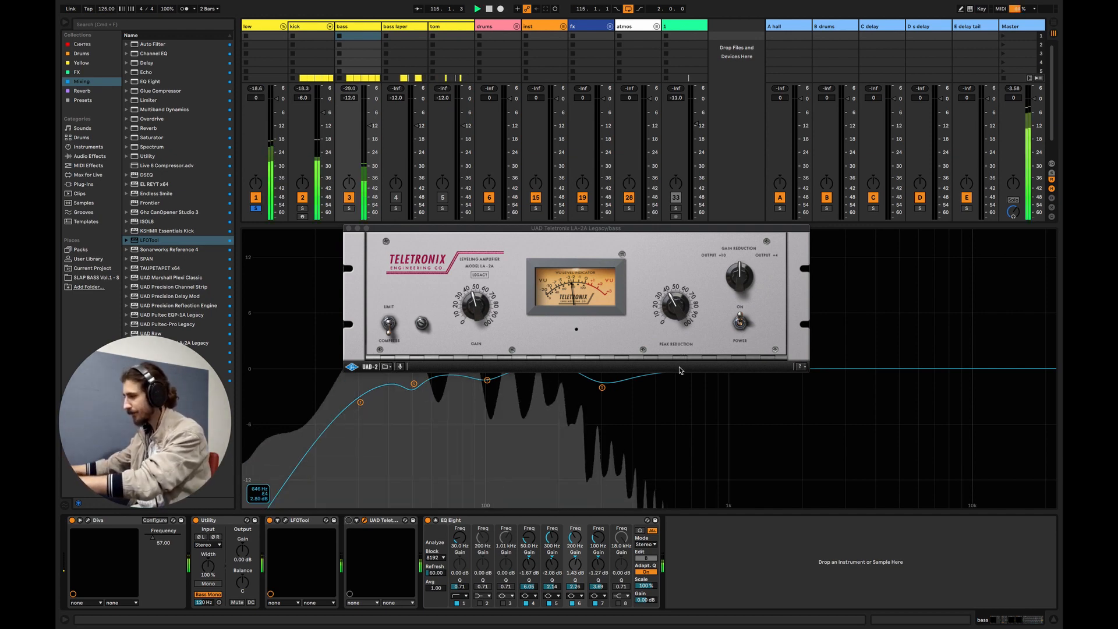
click(349, 521)
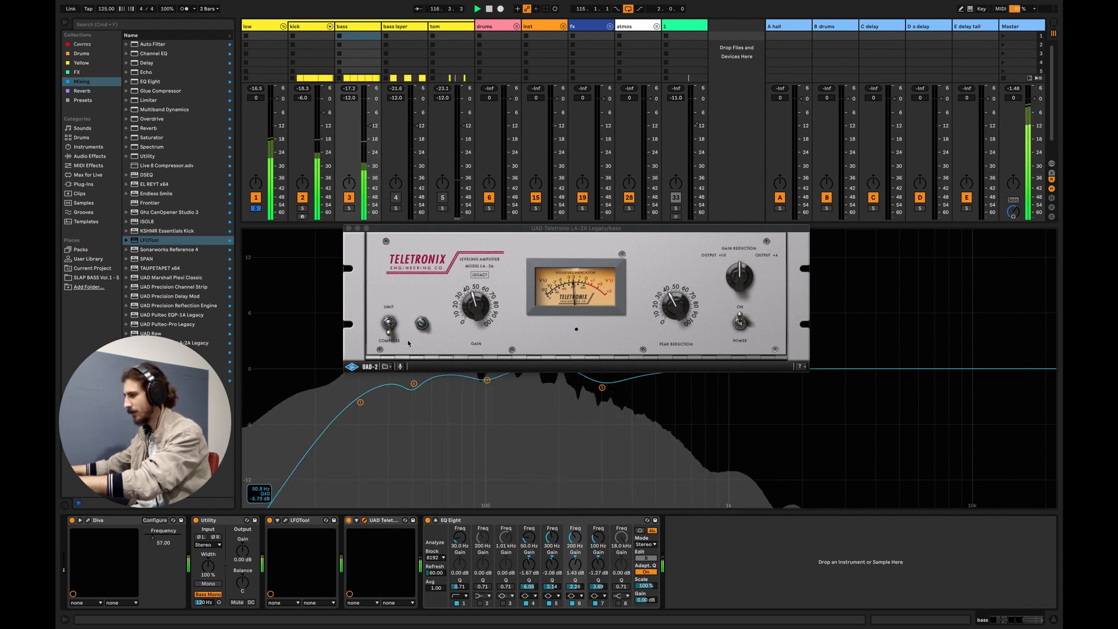
click(389, 324)
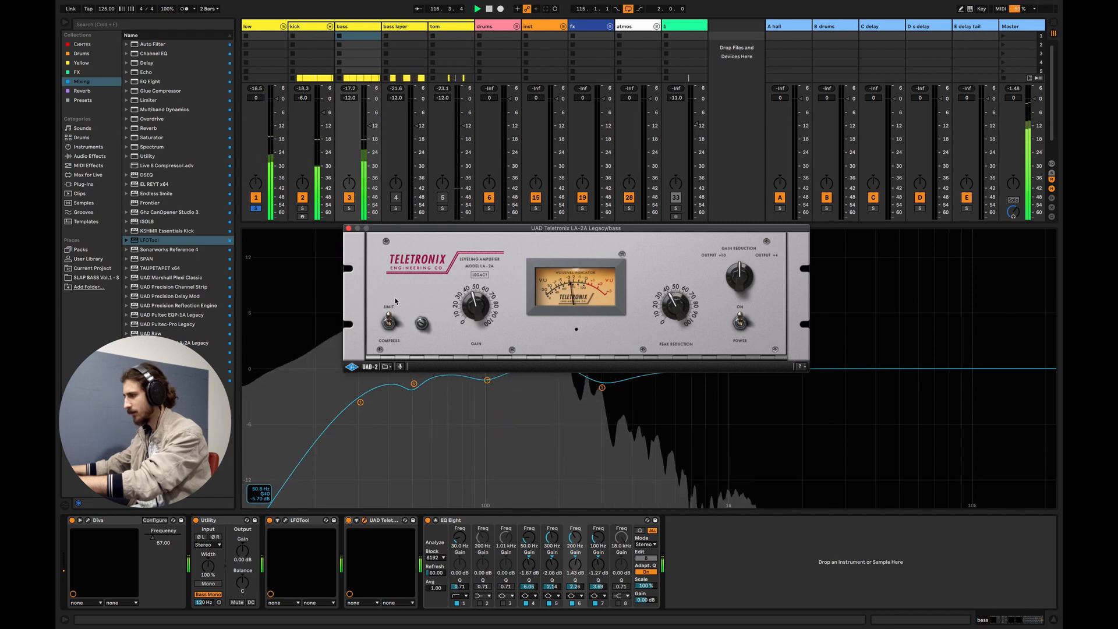
key(space)
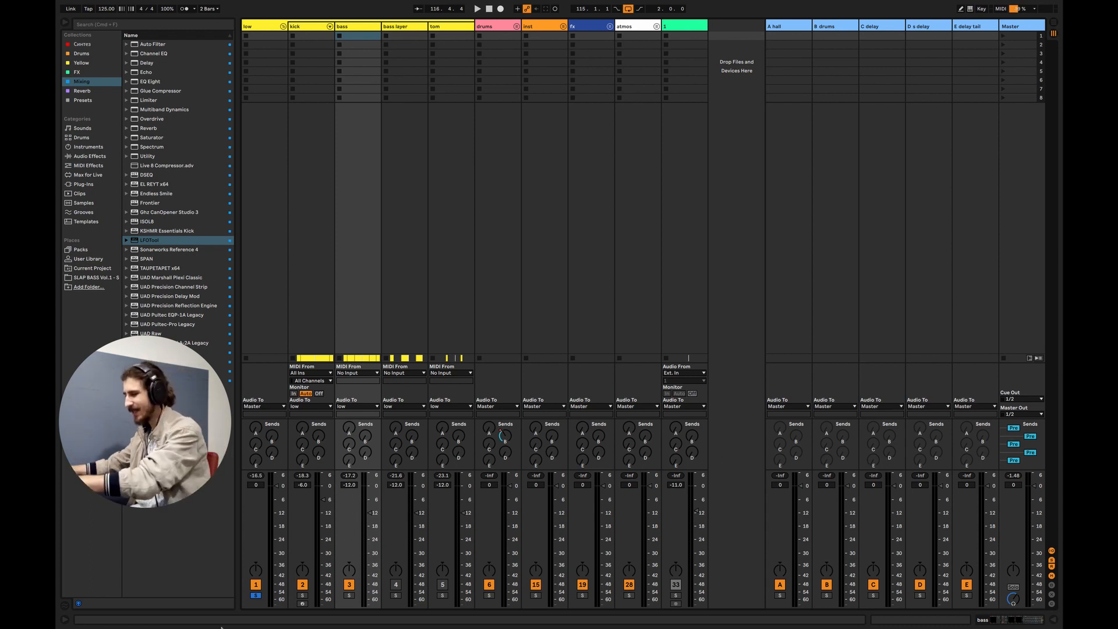
Step: Try the bass track's volume at -6.0 dB and listen to the loop with that balance
key(space)
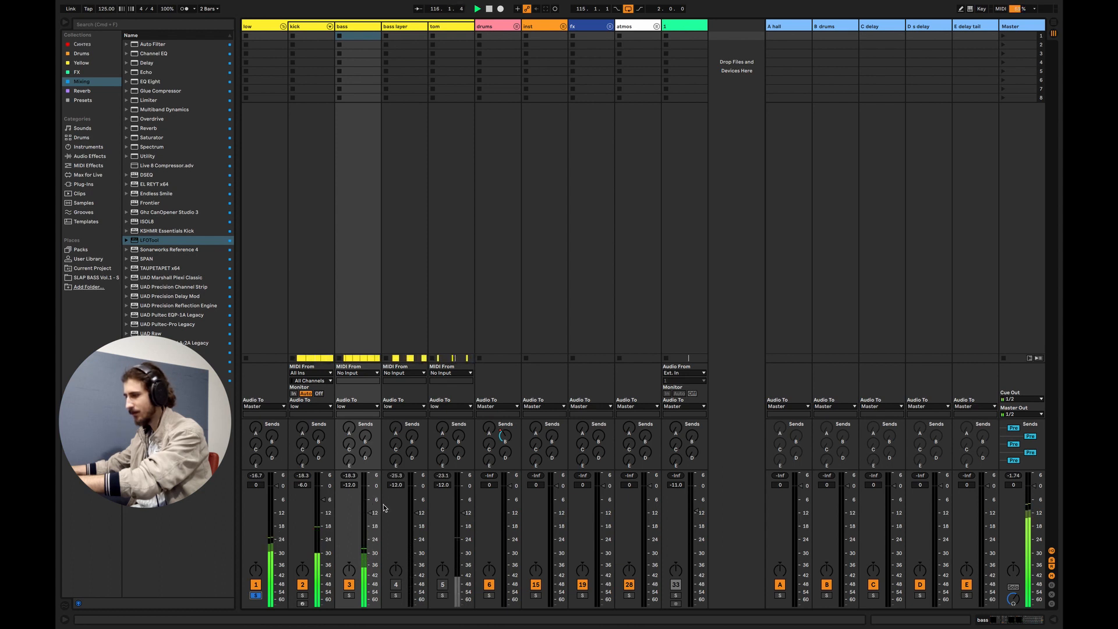
key(space)
drag(371, 513, 370, 499)
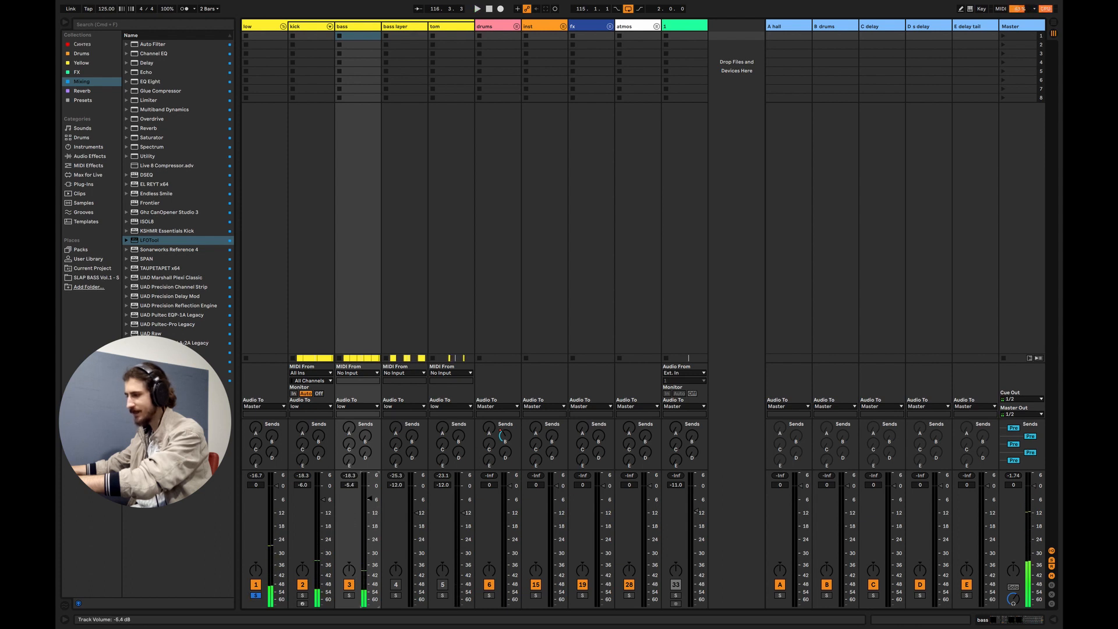
key(space)
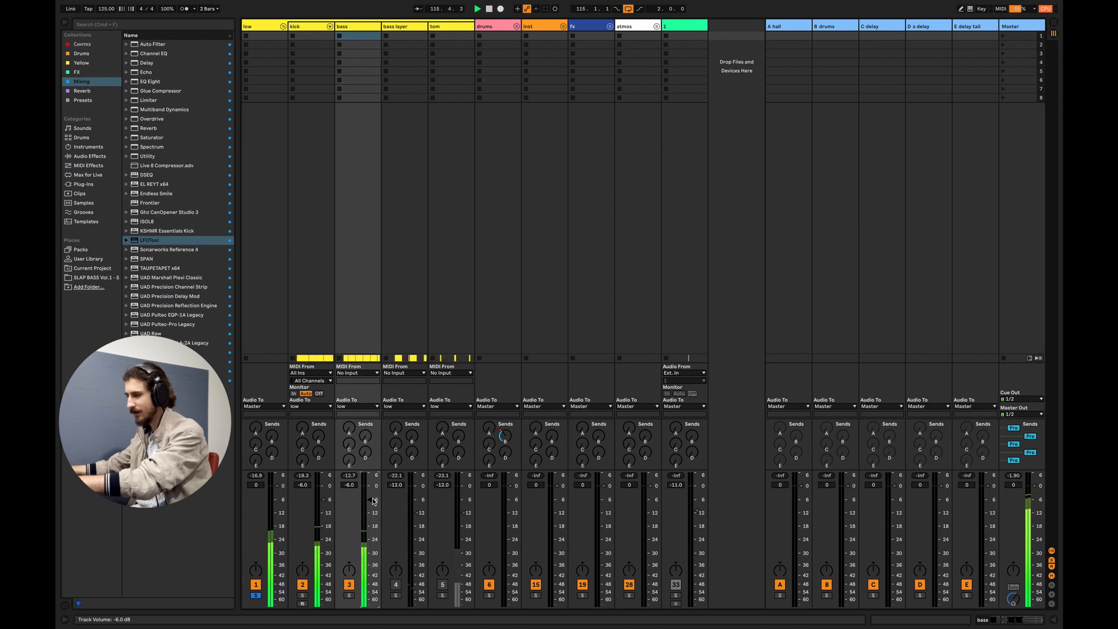
key(space)
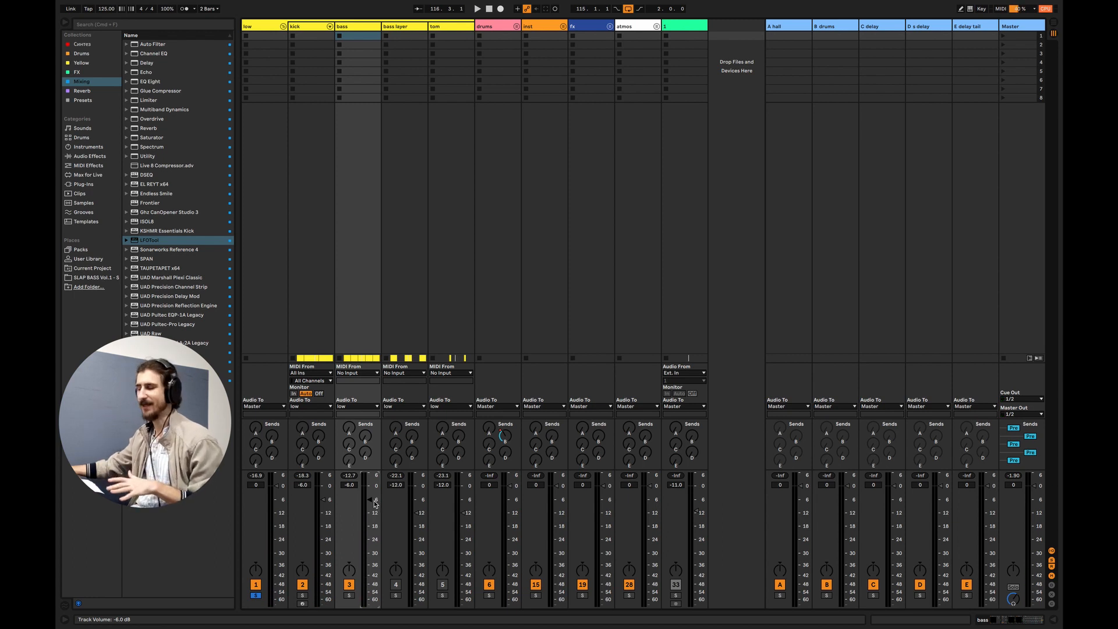
Step: Set the bass track's volume back to -12.0 dB and listen to the loop again
drag(375, 504, 375, 516)
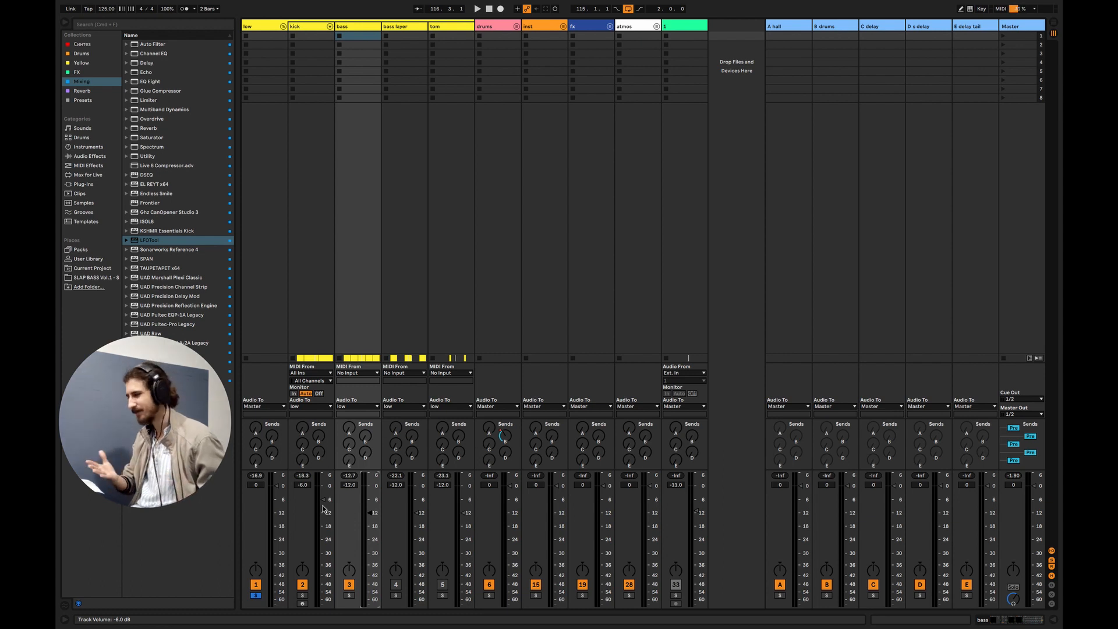
key(space)
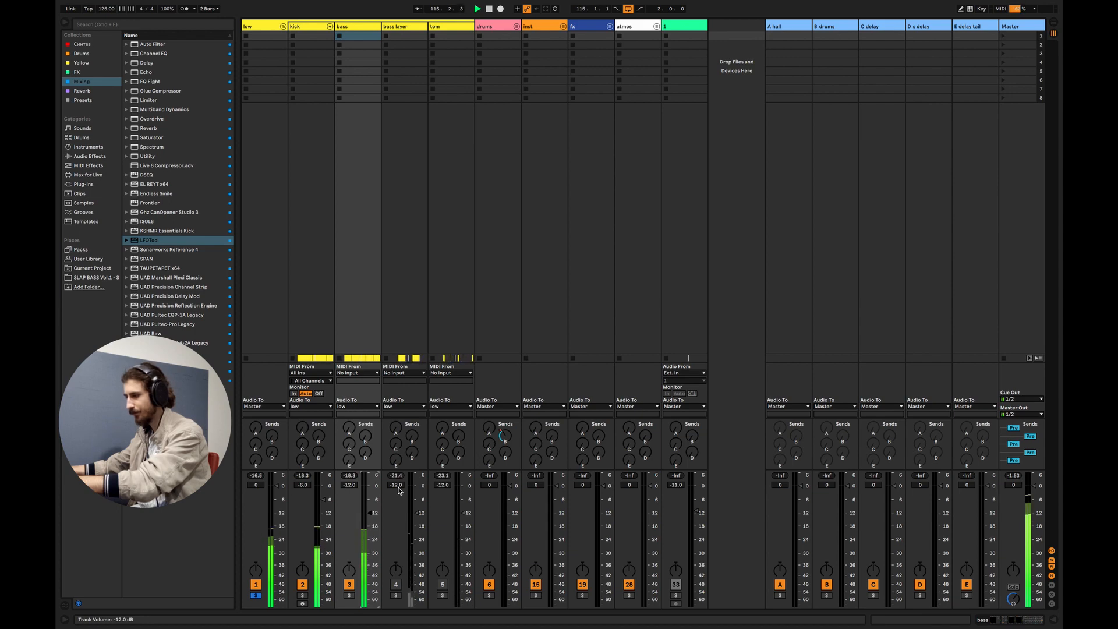
key(space)
Step: Switch to the arrangement, hide the device chain and fold the low group, with the section around the breakdown in view
key(Tab)
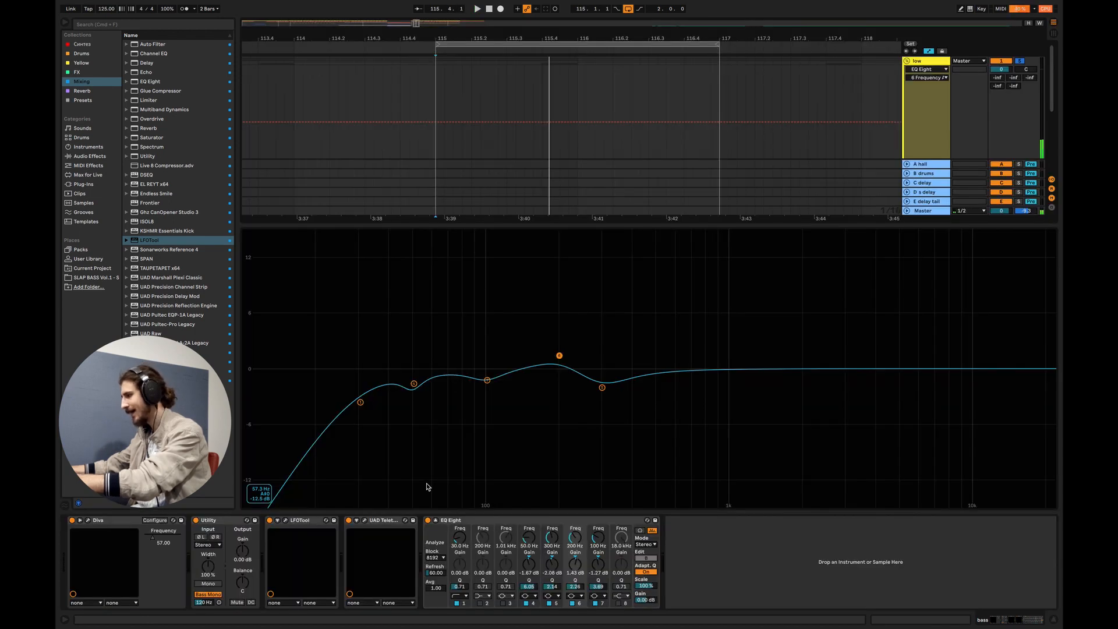
click(1053, 619)
click(907, 62)
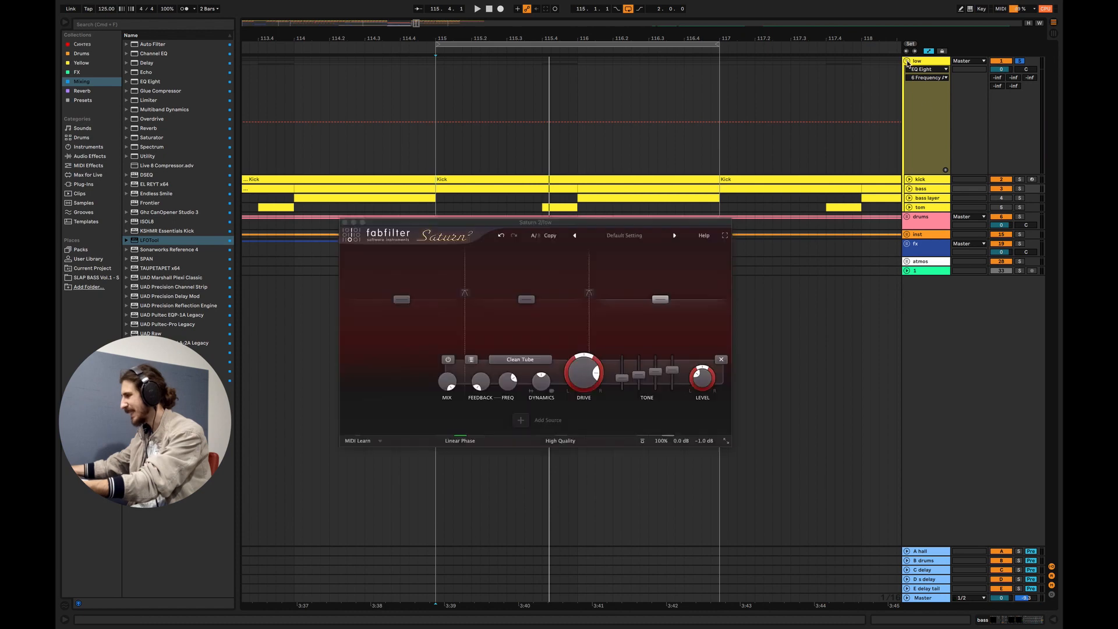
click(907, 62)
drag(416, 24, 417, 7)
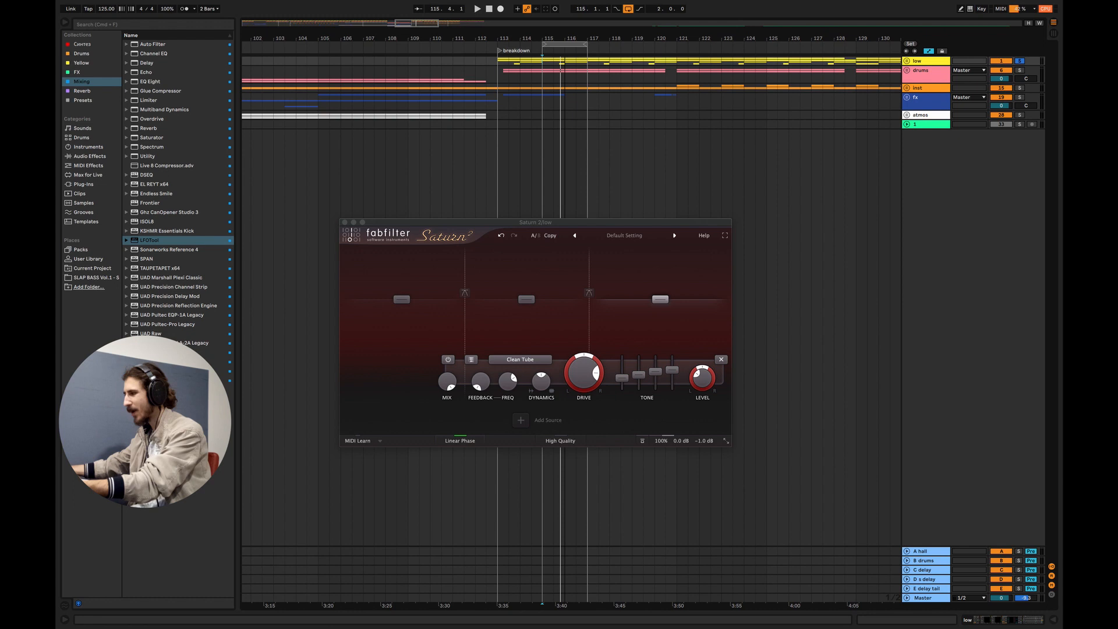
Step: Close the Saturn 2 window, and place the playback start at bar 109 with looping turned off
click(345, 222)
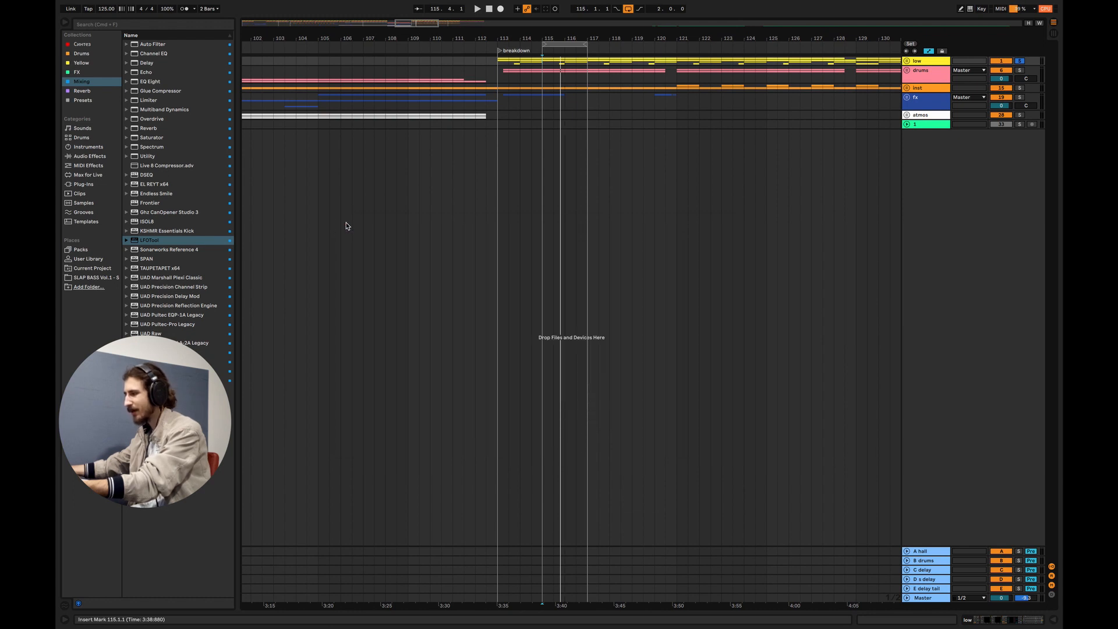
click(409, 108)
click(629, 9)
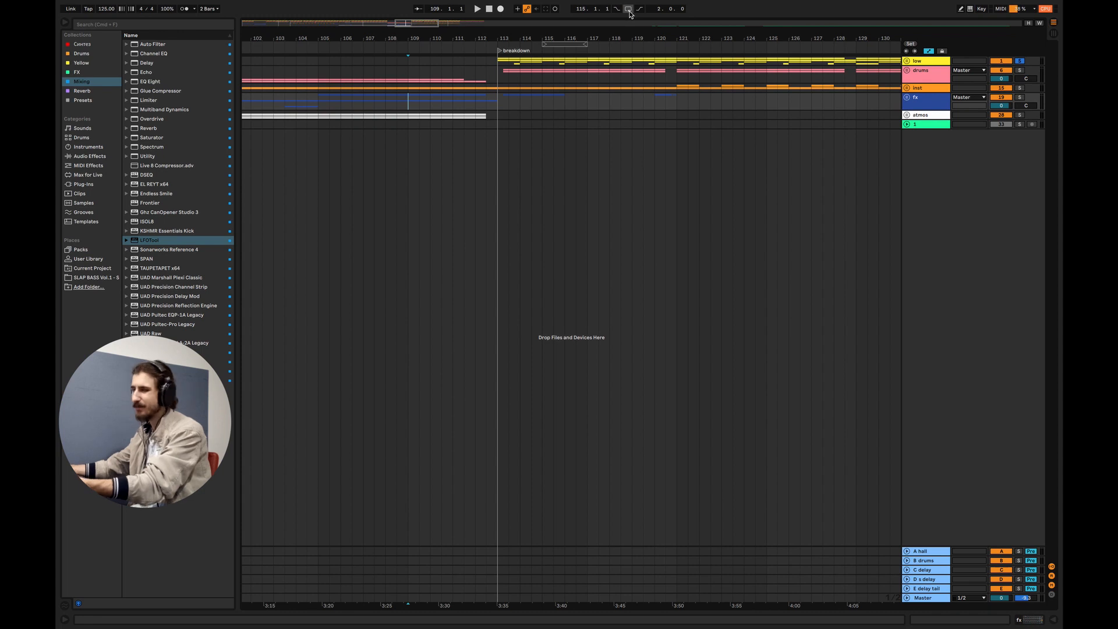